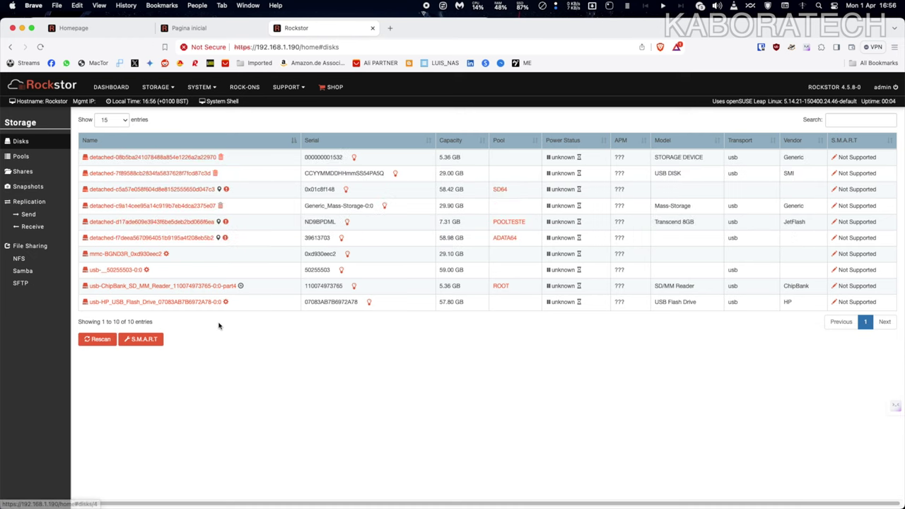
Step: Check the status of the 57.80 GB HP USB drive, shown as unusable on the Disks page
mouse_move(224, 303)
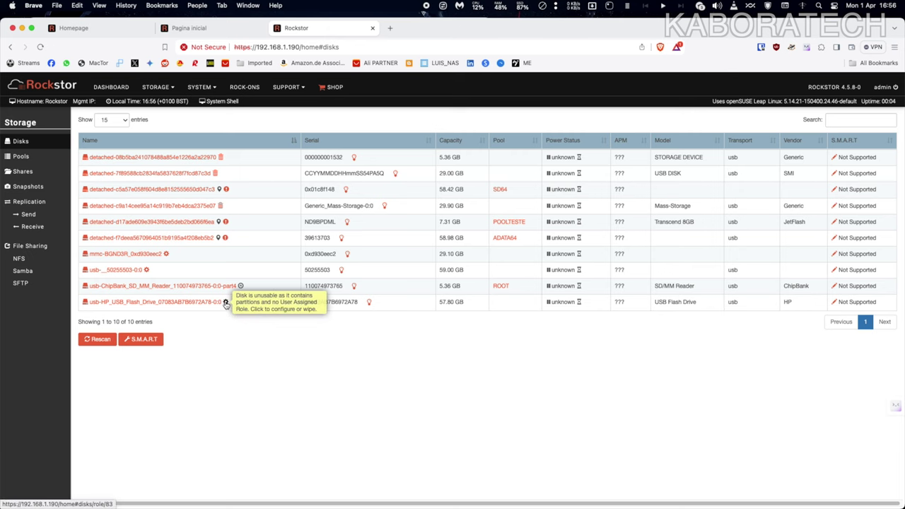
Step: Wipe all data and partitions from the HP USB flash drive
click(226, 302)
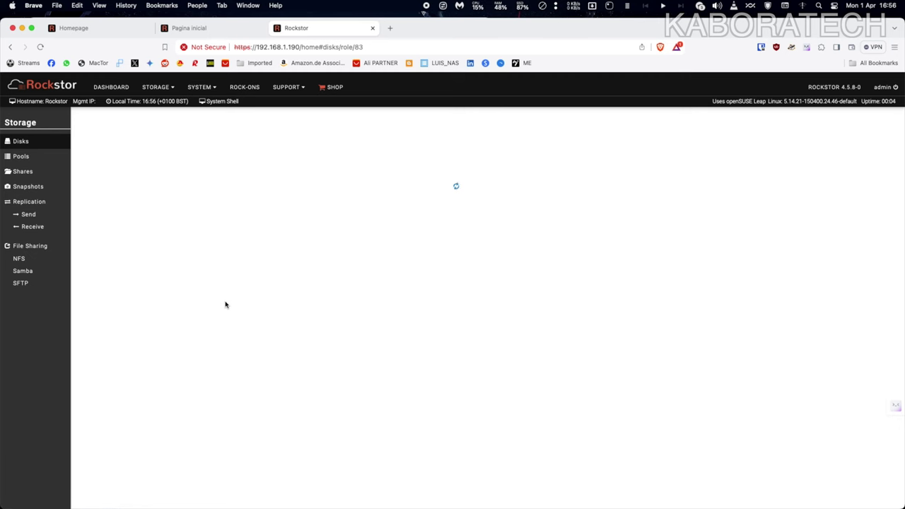
scroll(255, 318, down, 1)
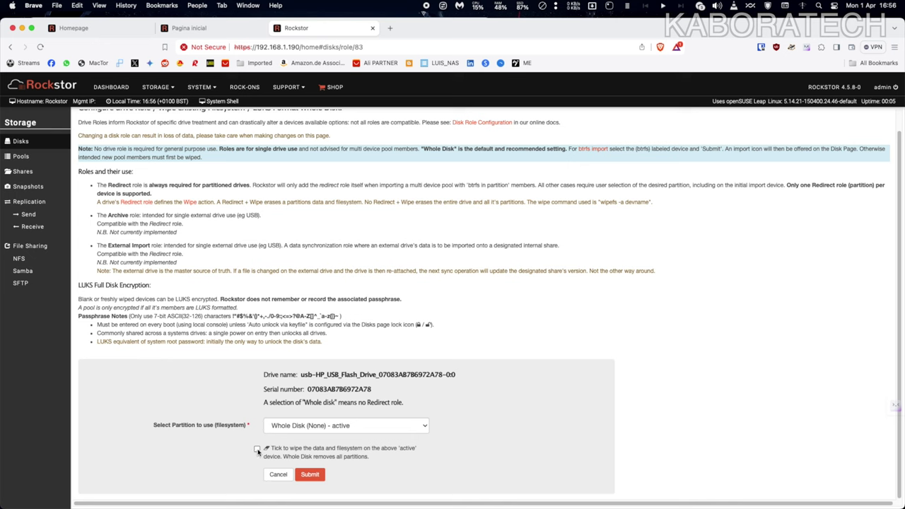
click(258, 450)
scroll(332, 456, down, 1)
click(311, 474)
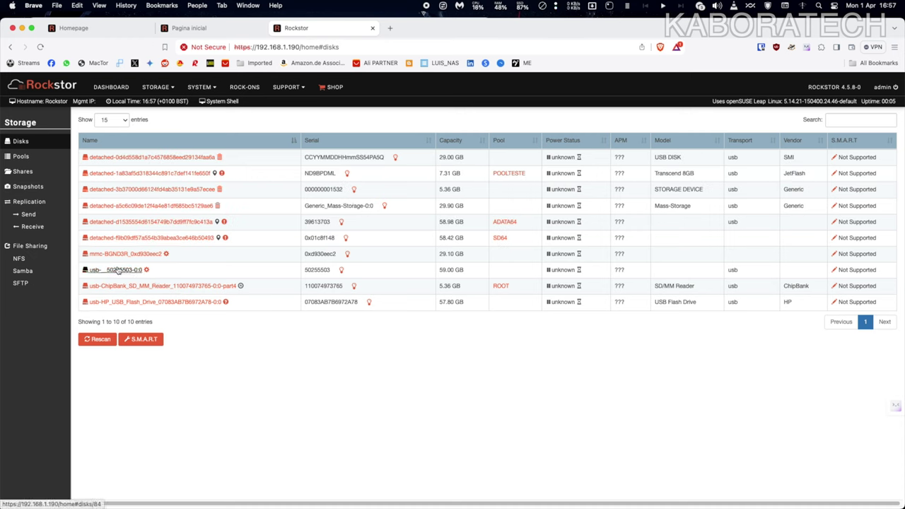
Step: Wipe all data and partitions from the 59.00 GB 50255503 USB drive
mouse_move(146, 270)
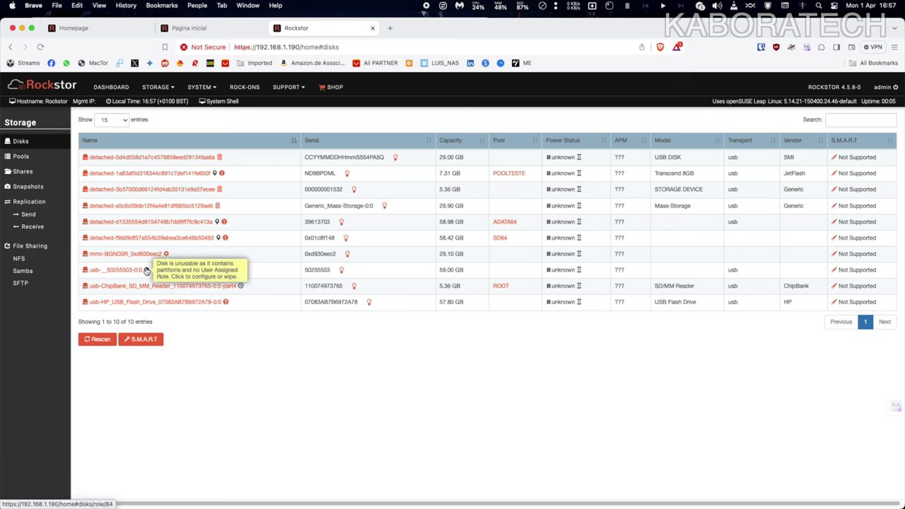
click(146, 270)
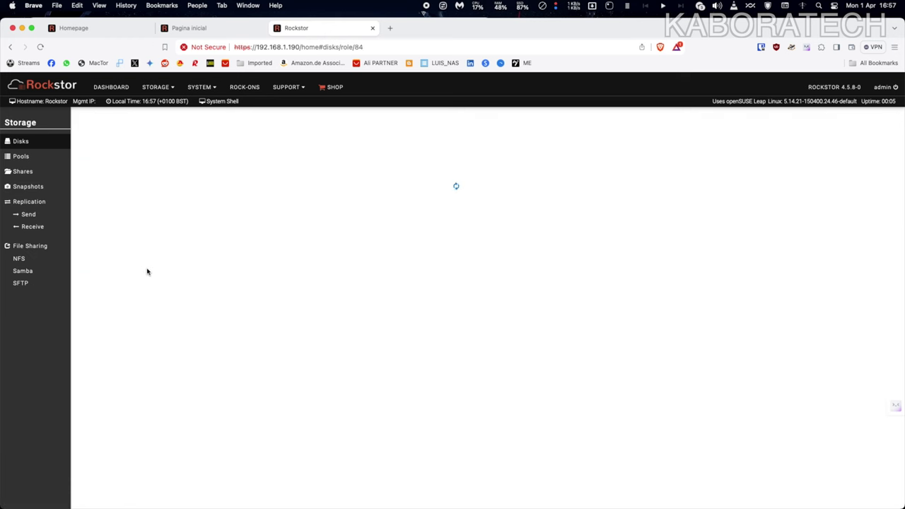
scroll(256, 464, down, 1)
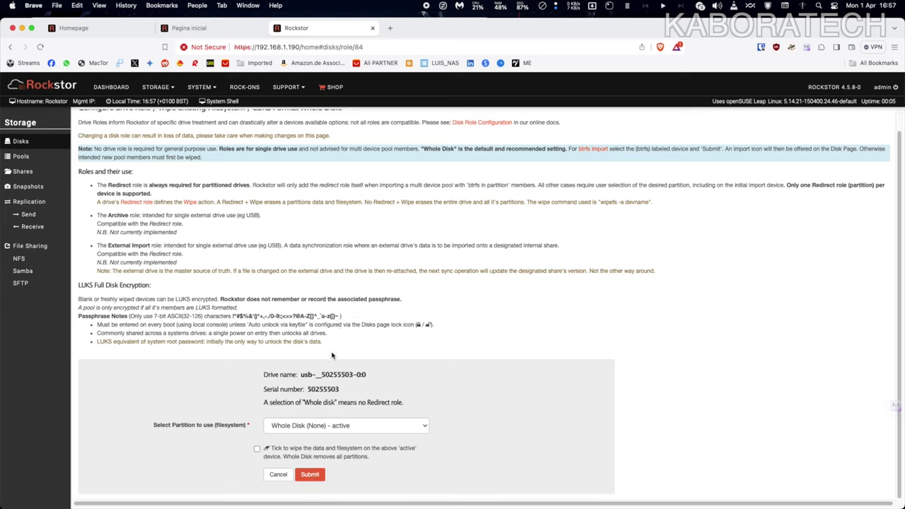
click(258, 450)
scroll(314, 457, down, 1)
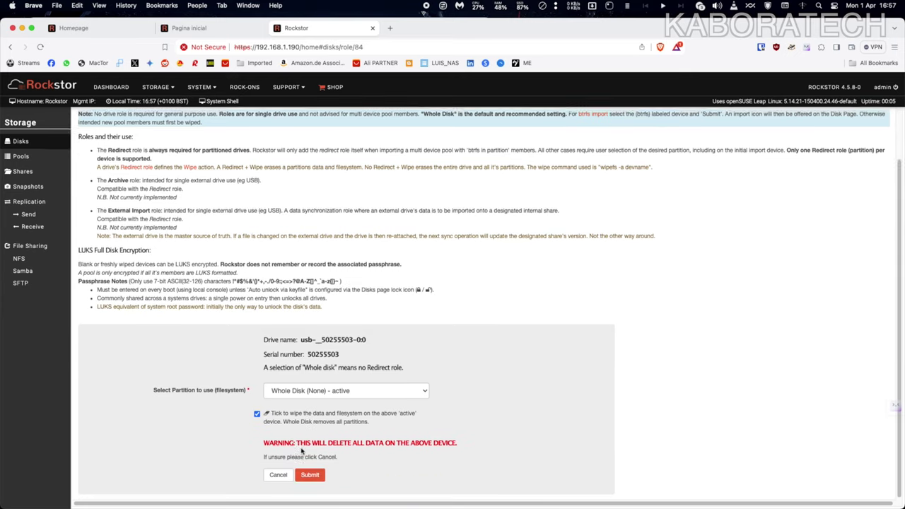
click(315, 480)
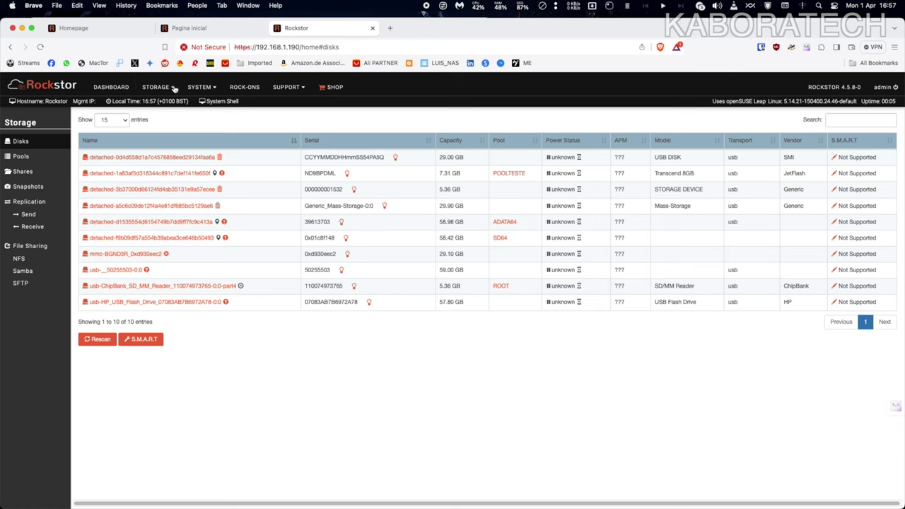
Step: Create pool HP64G with Single RAID on the 57.80 GB HP USB flash drive
click(172, 88)
click(160, 118)
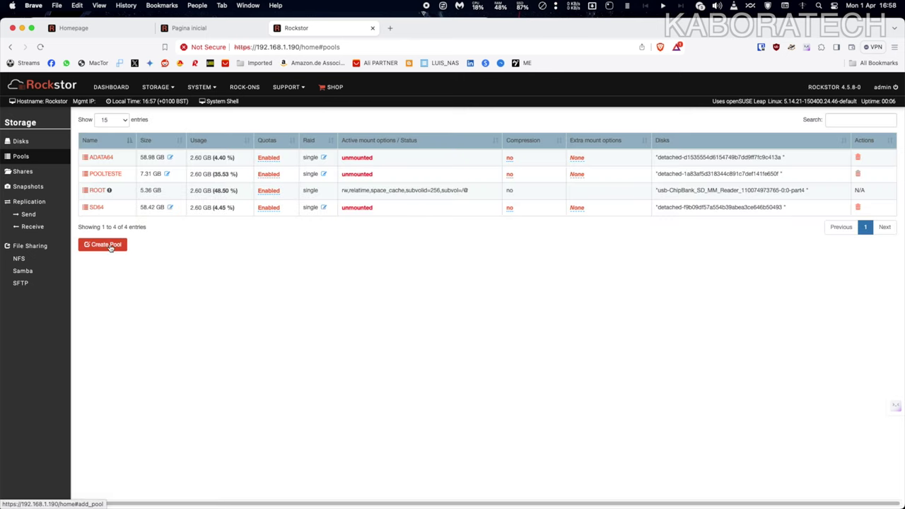
click(106, 244)
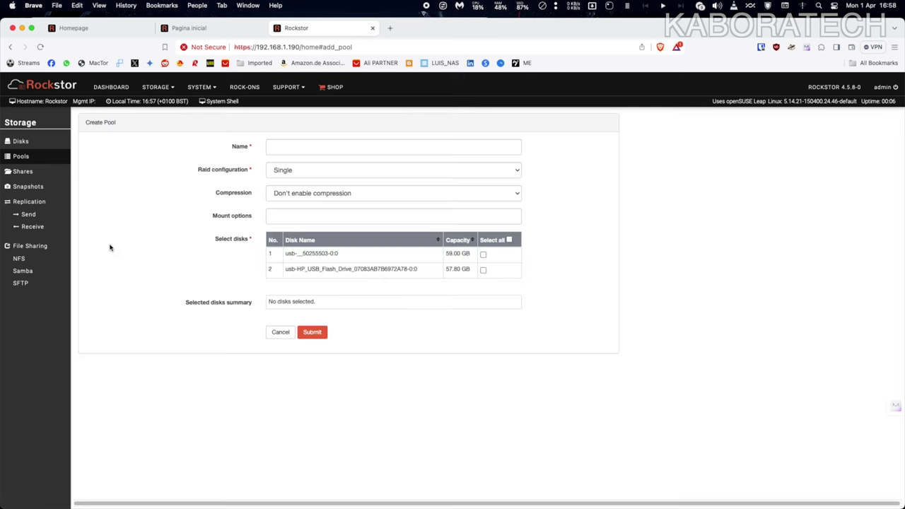
click(292, 146)
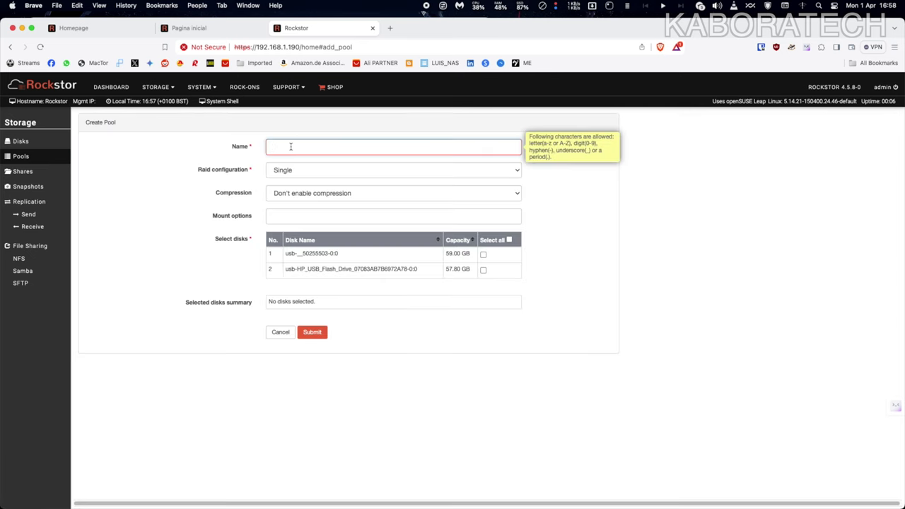
text(H)
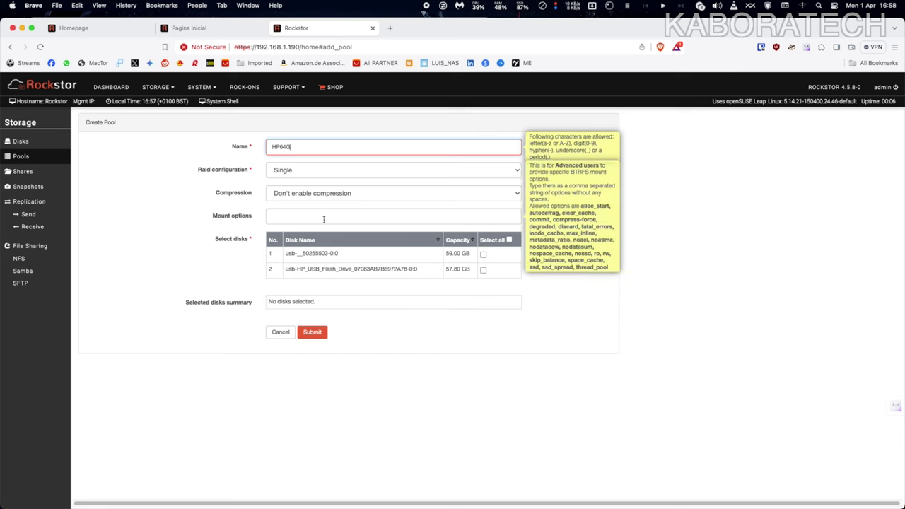
click(483, 271)
click(483, 271)
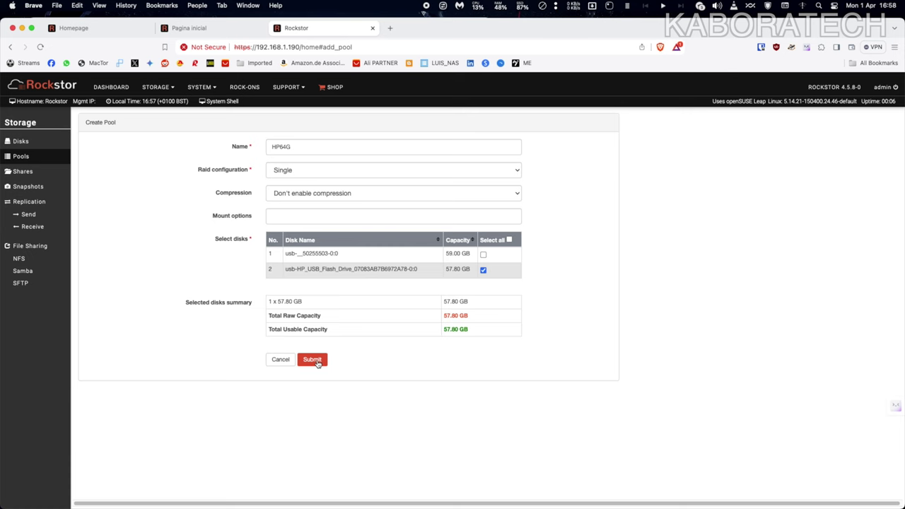
click(313, 360)
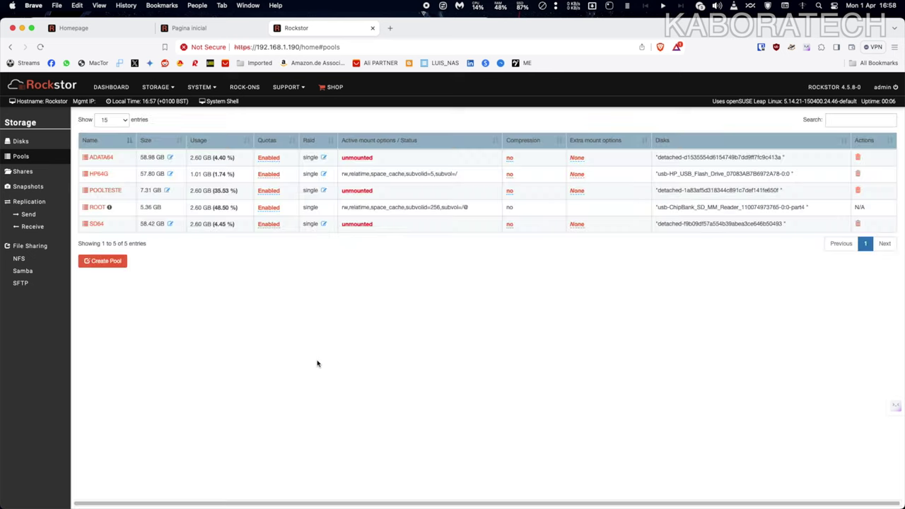
Step: Create Single-RAID pool ADATA2_64 on the 59.00 GB usb-_50255503-0:0 drive
click(103, 264)
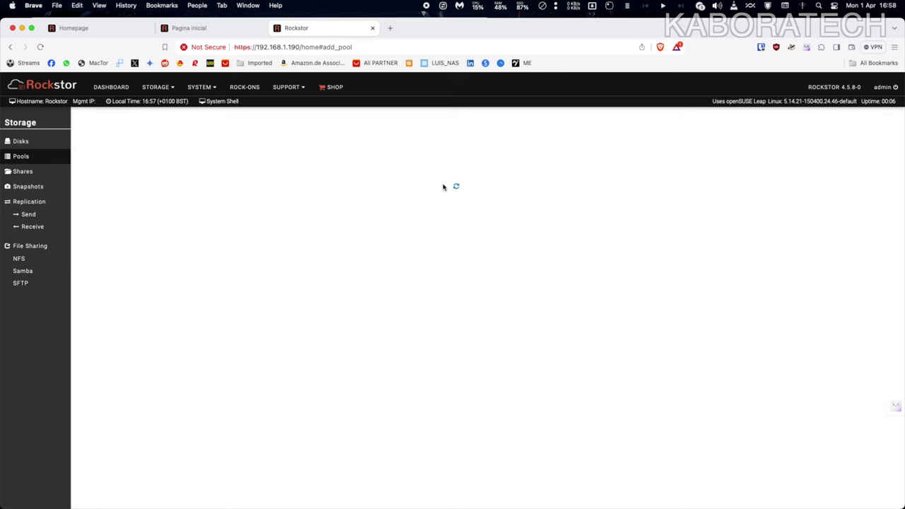
click(292, 147)
text(ADATA)
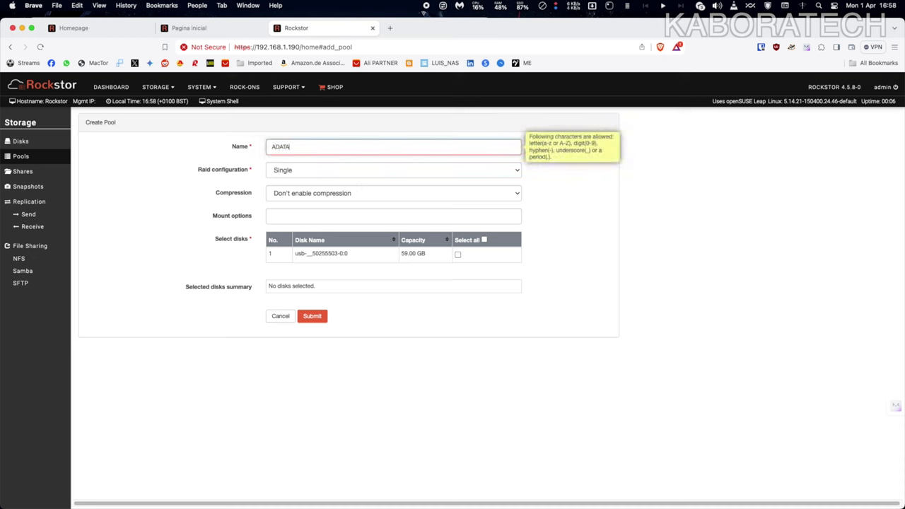
text(2_)
key(BackSpace)
click(458, 255)
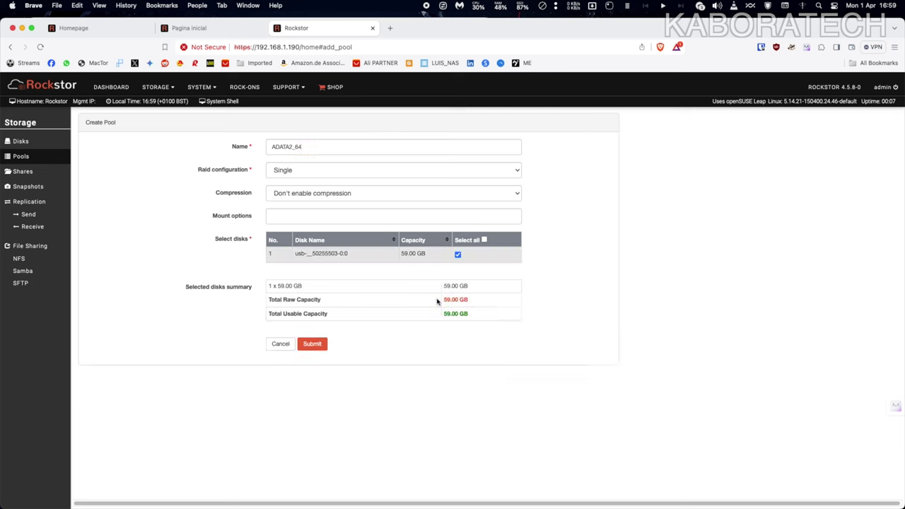
click(316, 345)
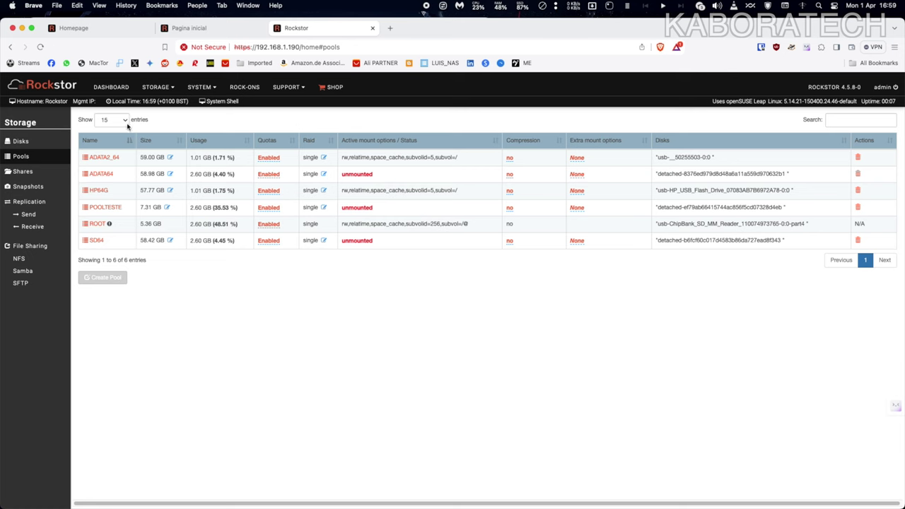
click(175, 88)
Step: Try creating a 58.0 GB share on ADATA2_64, which fails with a duplicate-name error
click(159, 130)
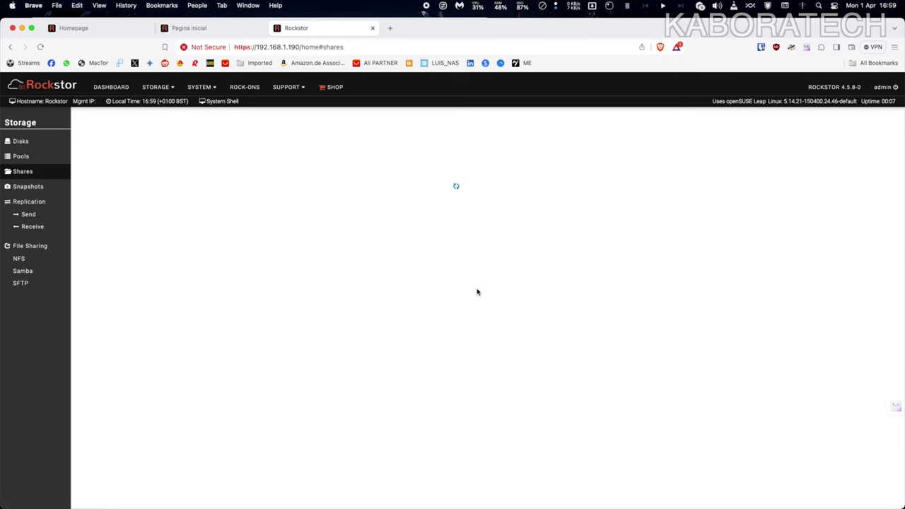
click(104, 376)
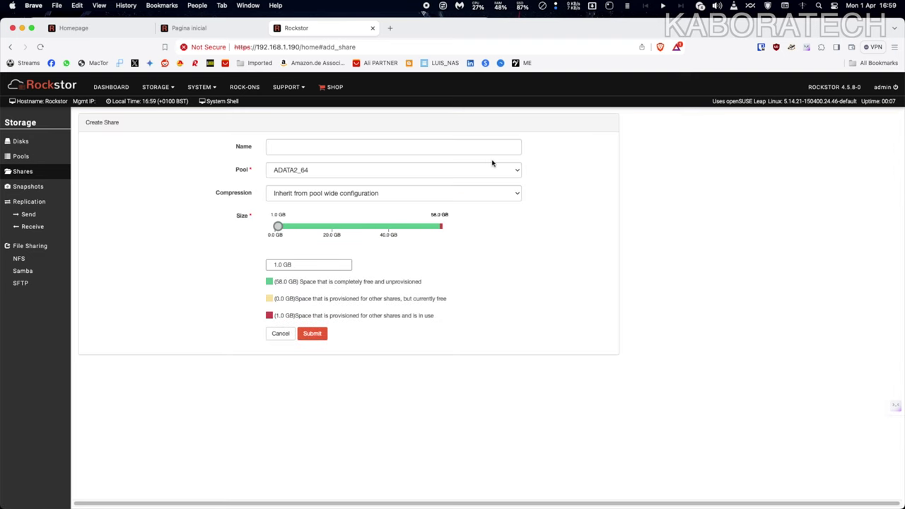
click(320, 147)
text(Ada)
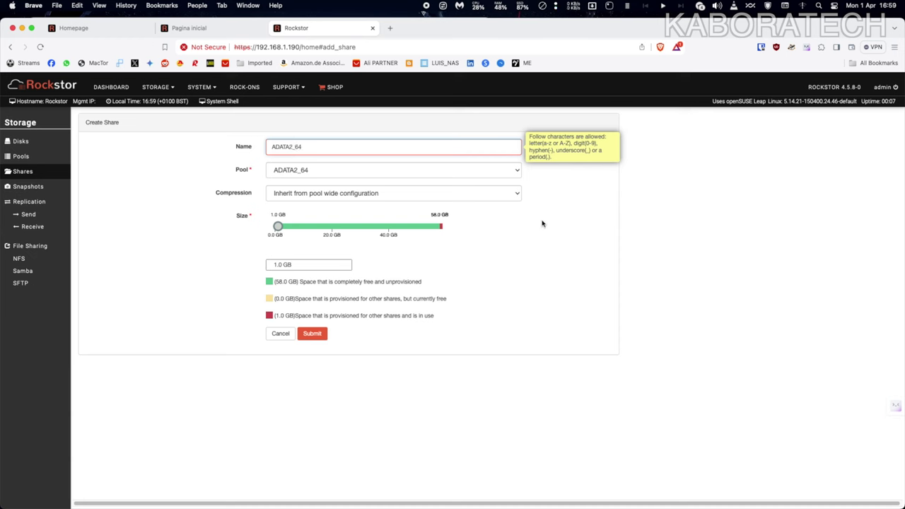
drag(281, 226, 461, 232)
click(312, 335)
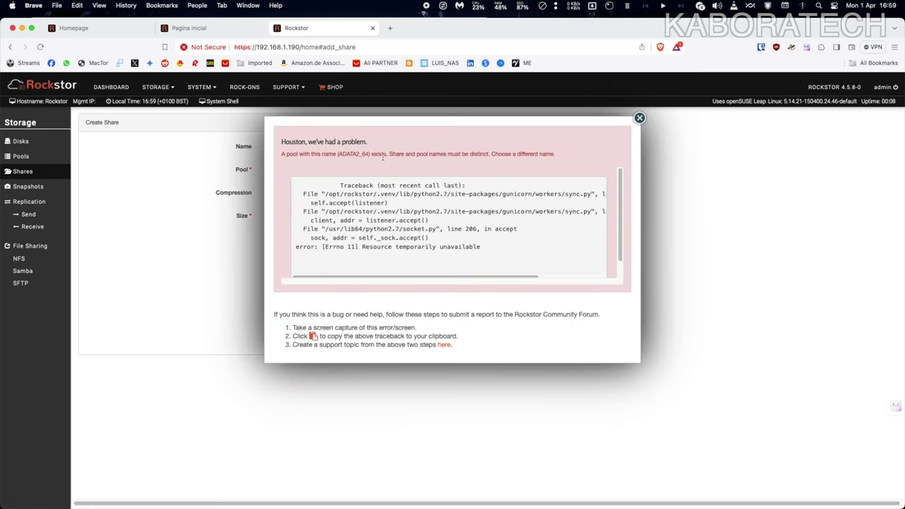
click(639, 119)
Step: Keep pool ADATA2_64, rename the share to ADATA_2 and create it
click(298, 172)
click(297, 171)
click(317, 171)
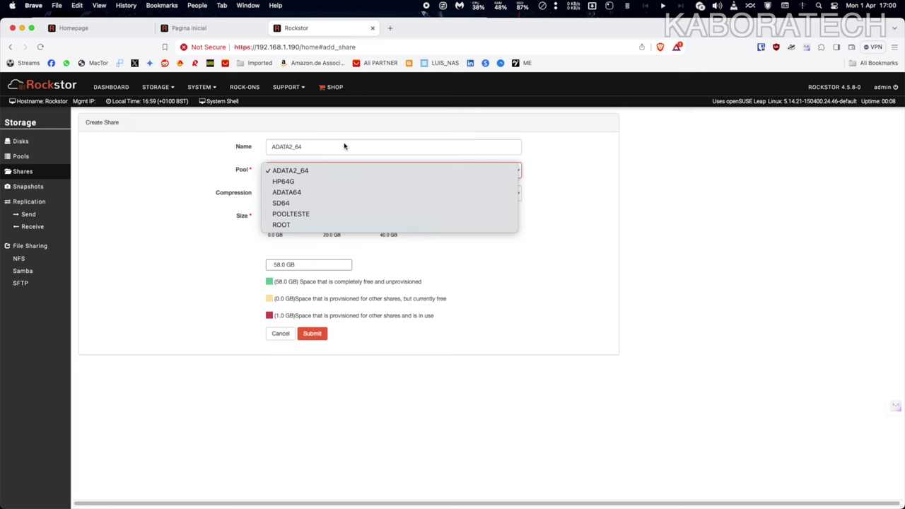
click(342, 145)
click(326, 145)
key(BackSpace)
key(BackSpace)
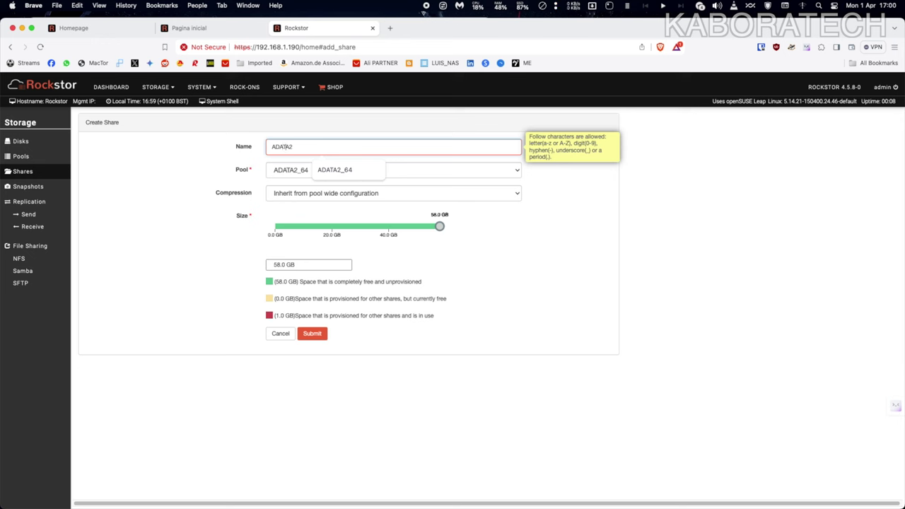
key(Left)
text(_)
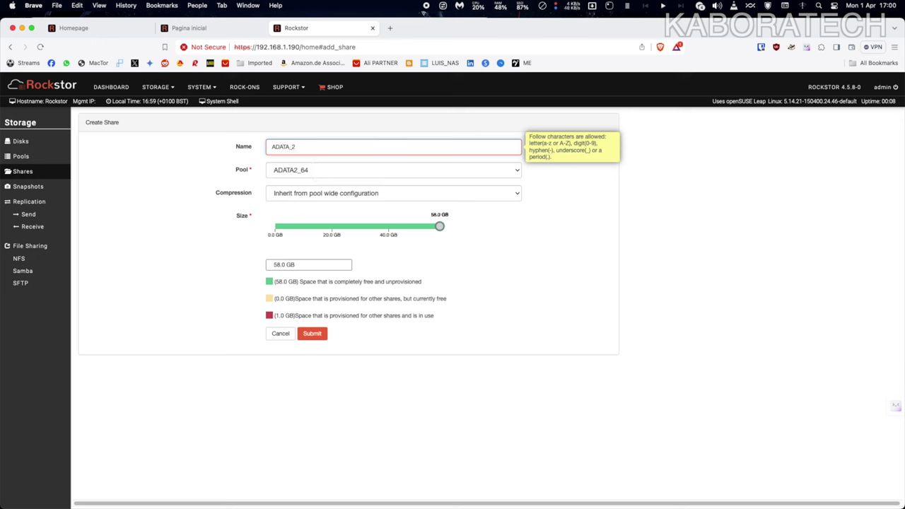
click(313, 334)
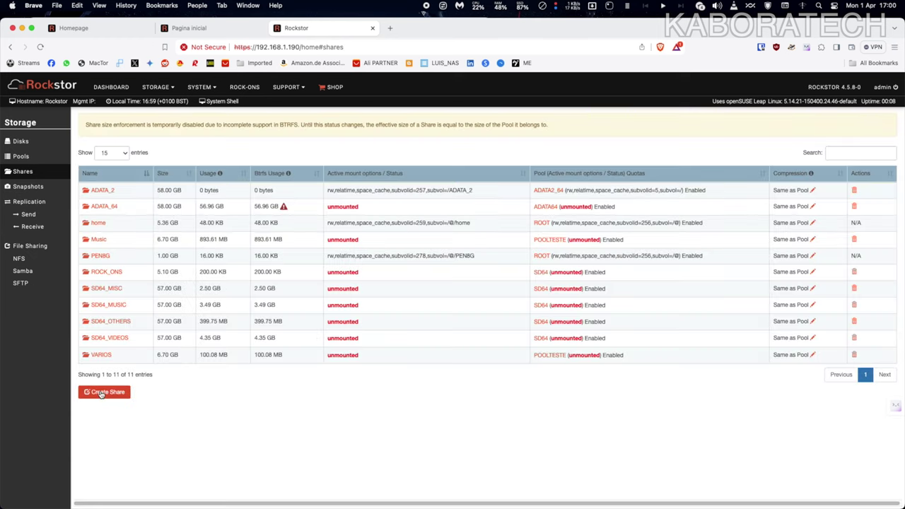
Step: Create share HP64 on pool HP64G using the full 56.9 GB
click(100, 394)
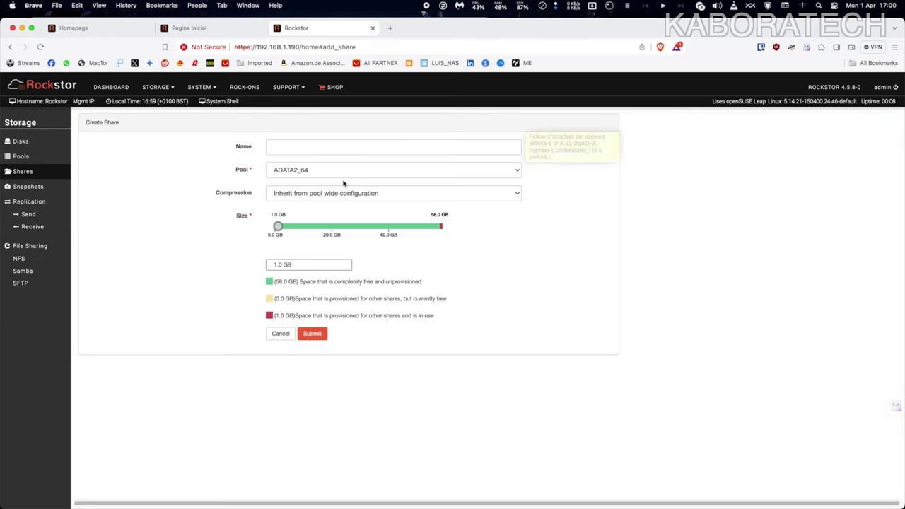
drag(285, 221, 439, 226)
click(283, 147)
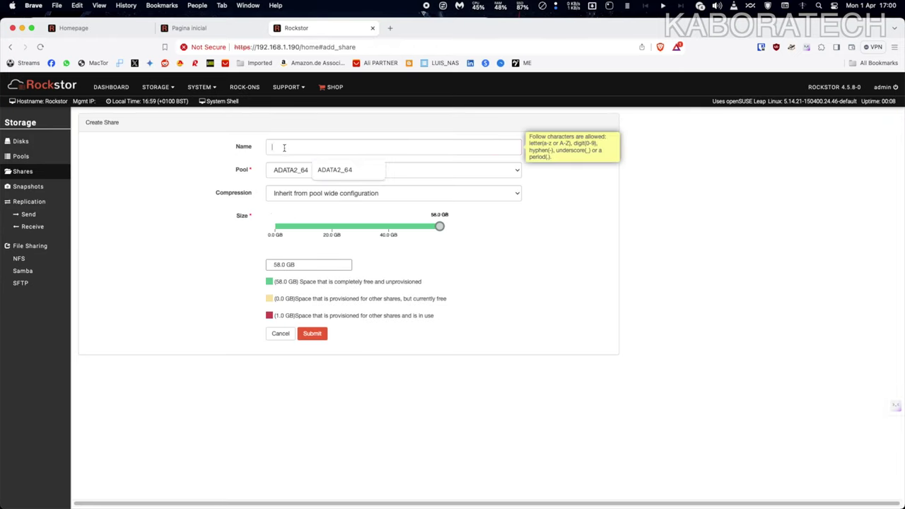
click(513, 174)
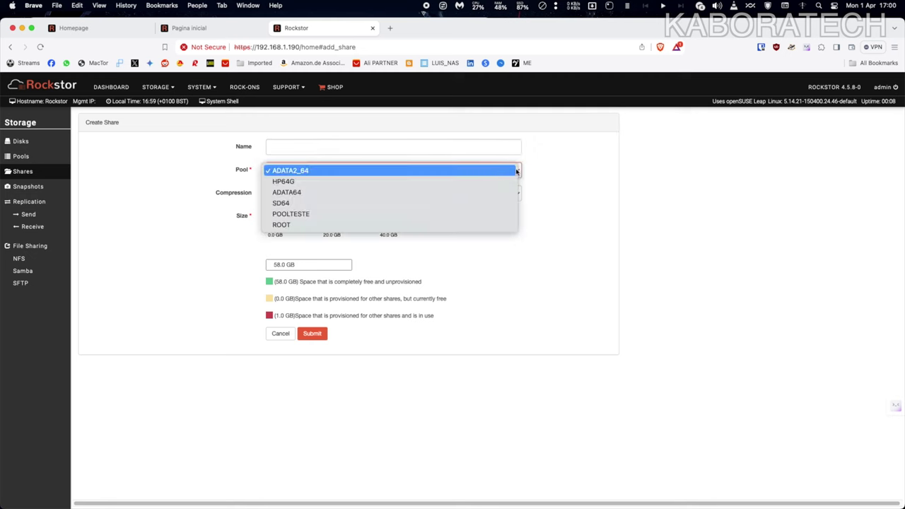
click(293, 183)
click(289, 147)
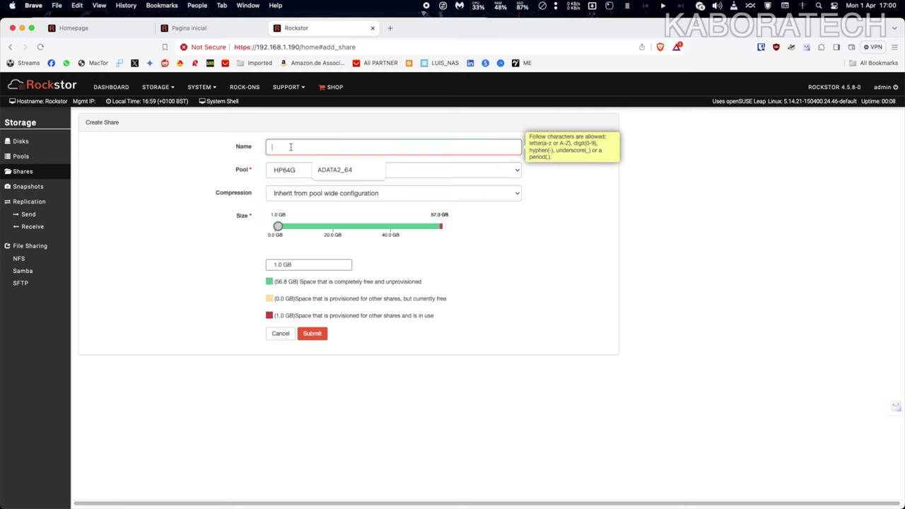
text(HP64)
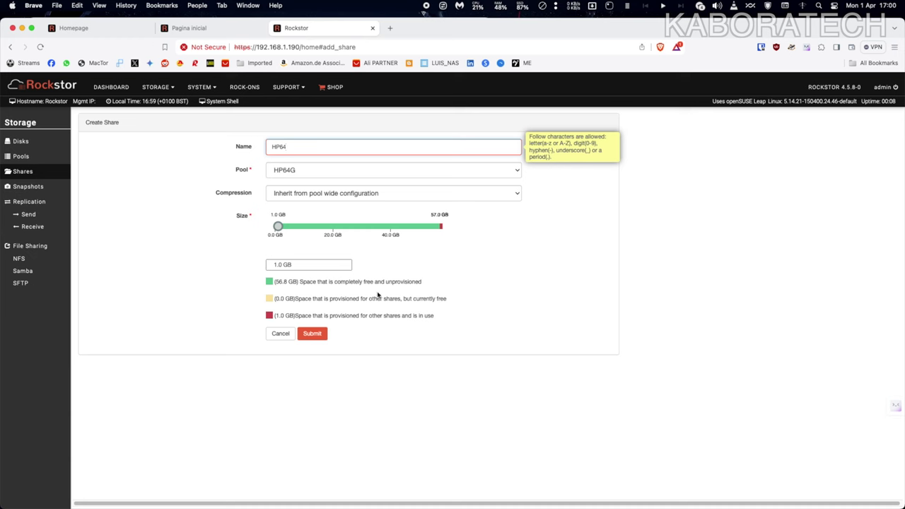
drag(278, 226, 439, 226)
click(314, 334)
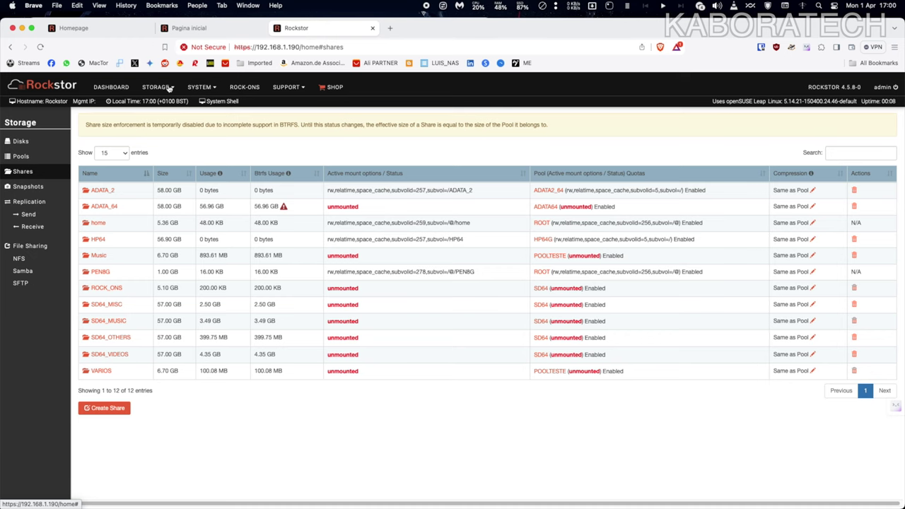
click(113, 86)
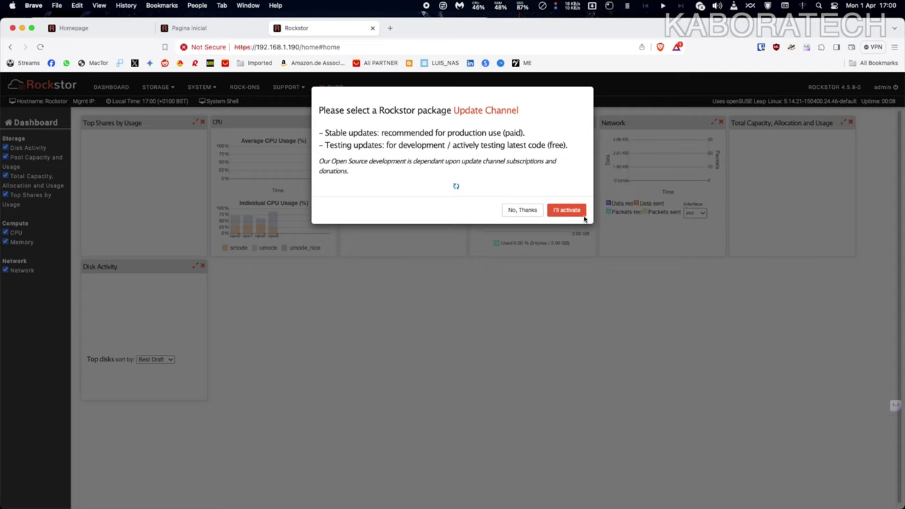
click(529, 211)
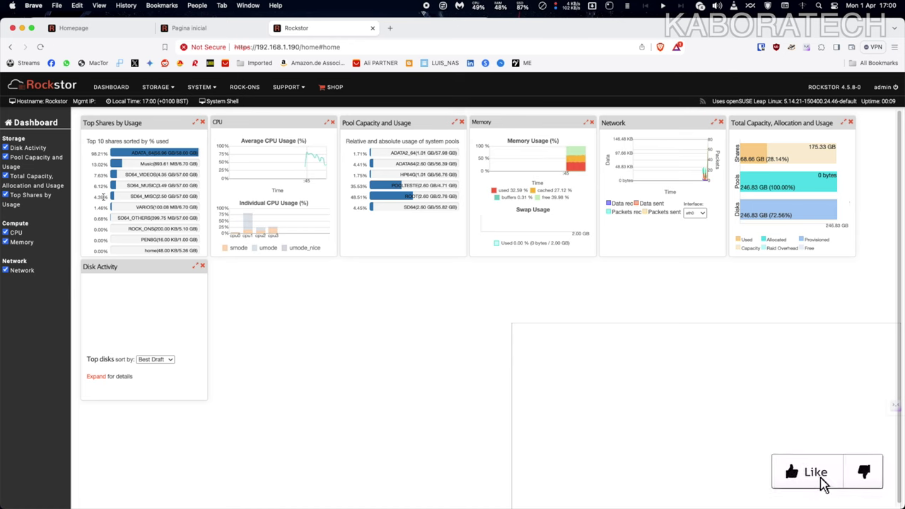
click(168, 87)
click(163, 118)
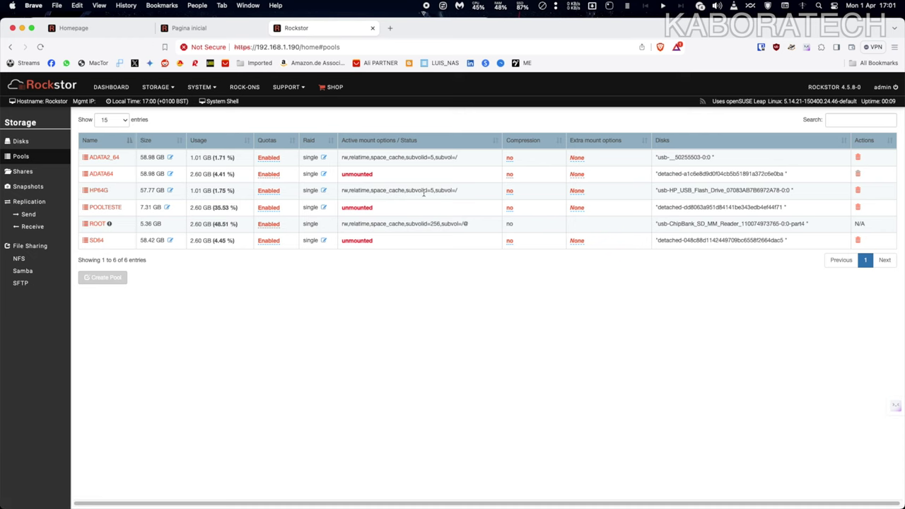
click(119, 88)
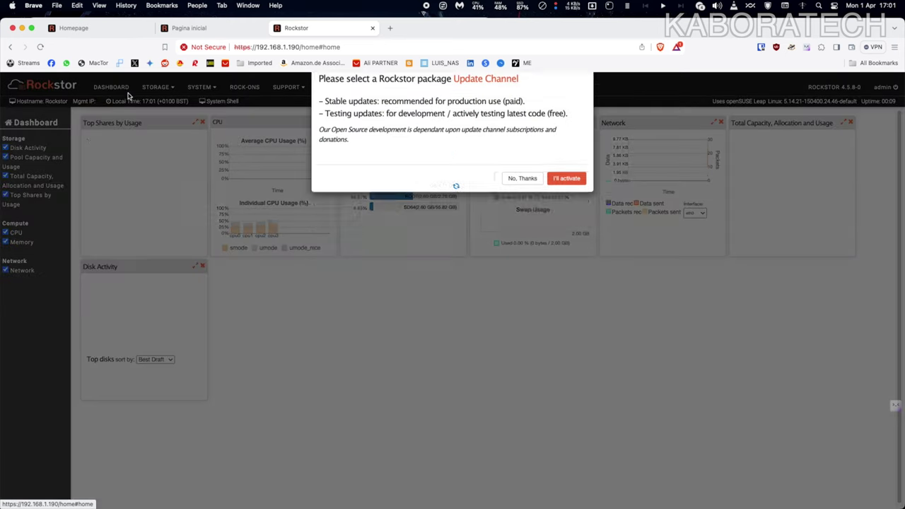
click(522, 209)
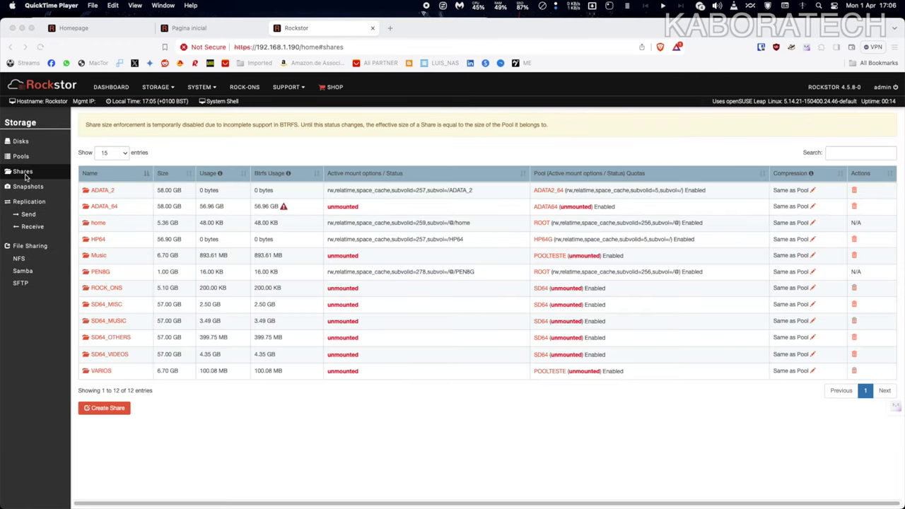
Step: Delete the VARIOS and Music Samba exports, then start a new Samba export
click(26, 275)
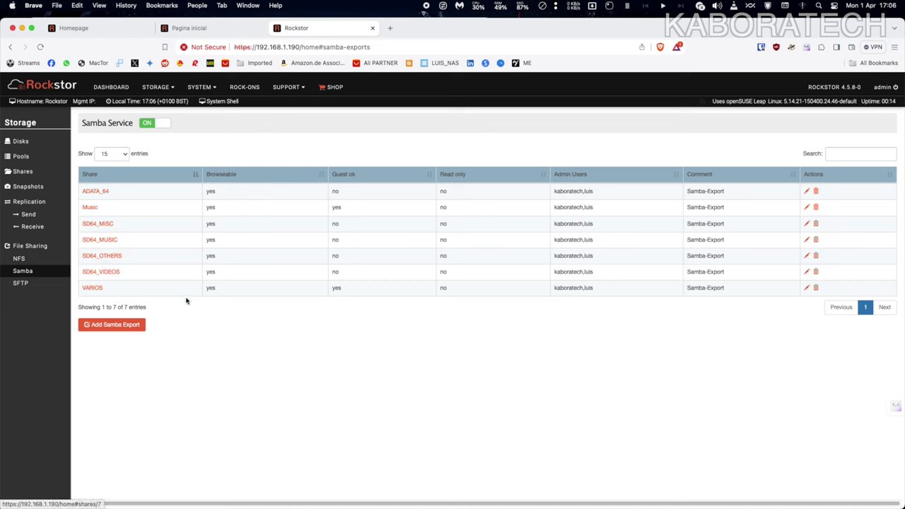
click(816, 288)
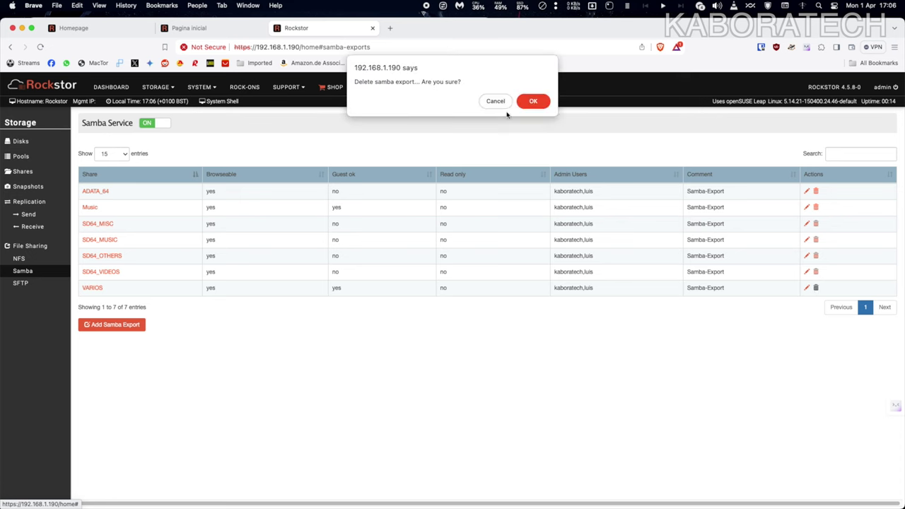
click(531, 100)
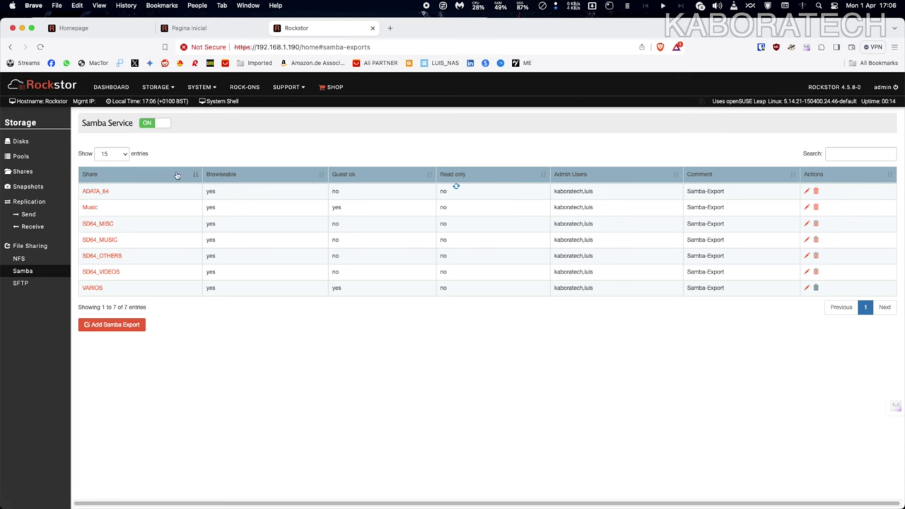
click(816, 208)
click(539, 103)
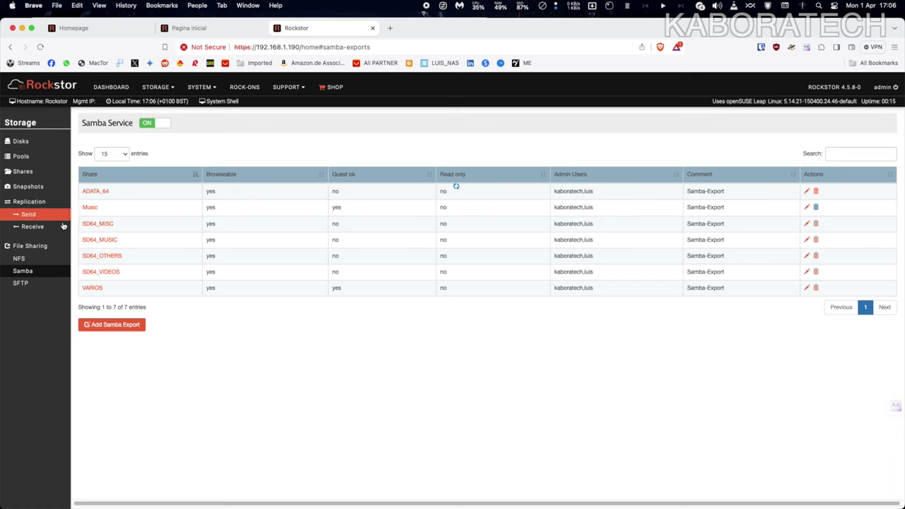
click(108, 326)
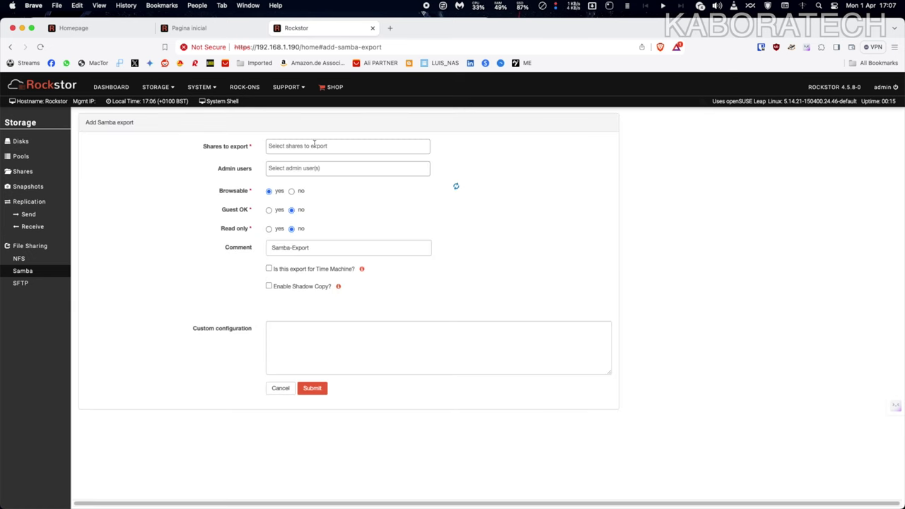
Step: Export the ADATA_2 share over Samba with default settings, then start another export
click(314, 145)
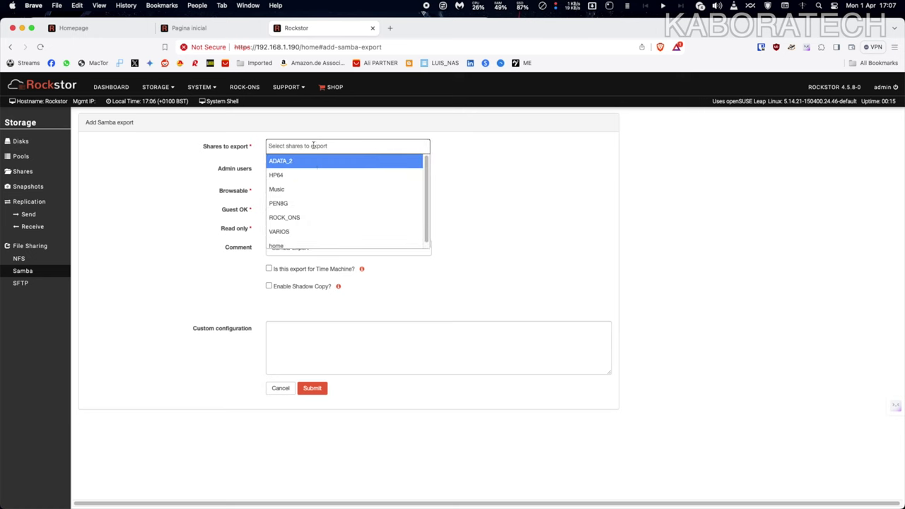
click(315, 161)
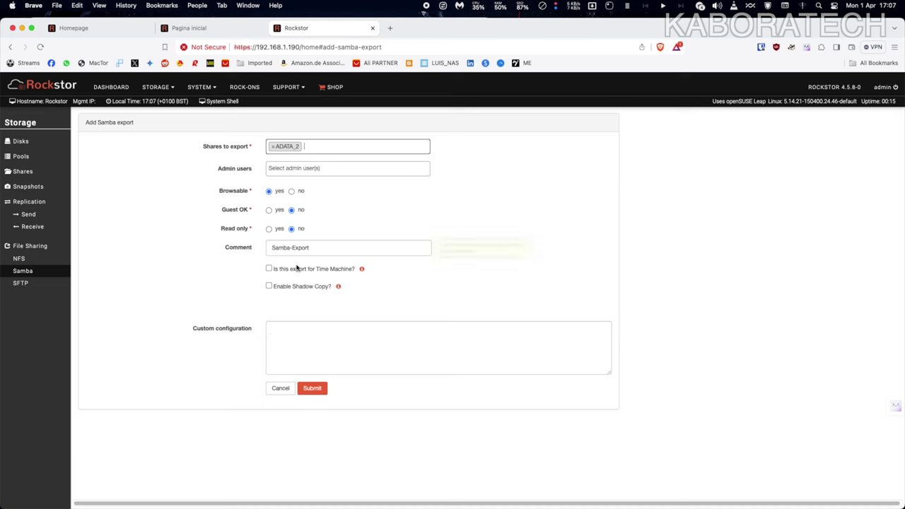
click(310, 390)
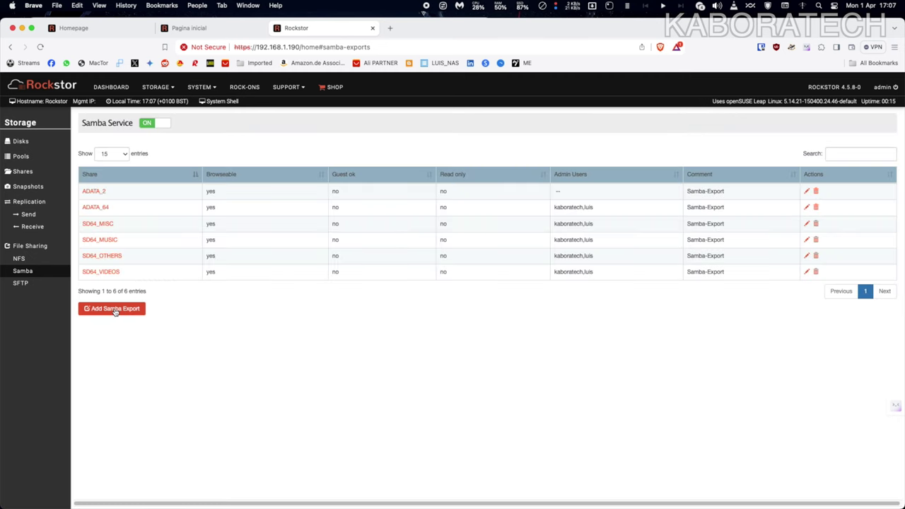
click(115, 309)
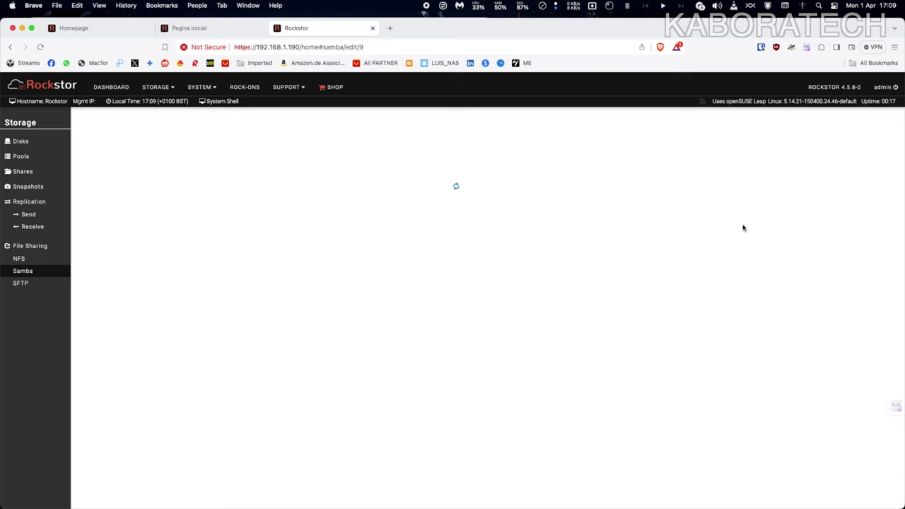
Step: Add two existing Rockstor users to the HP64 export's Admin users field and submit the change
click(304, 154)
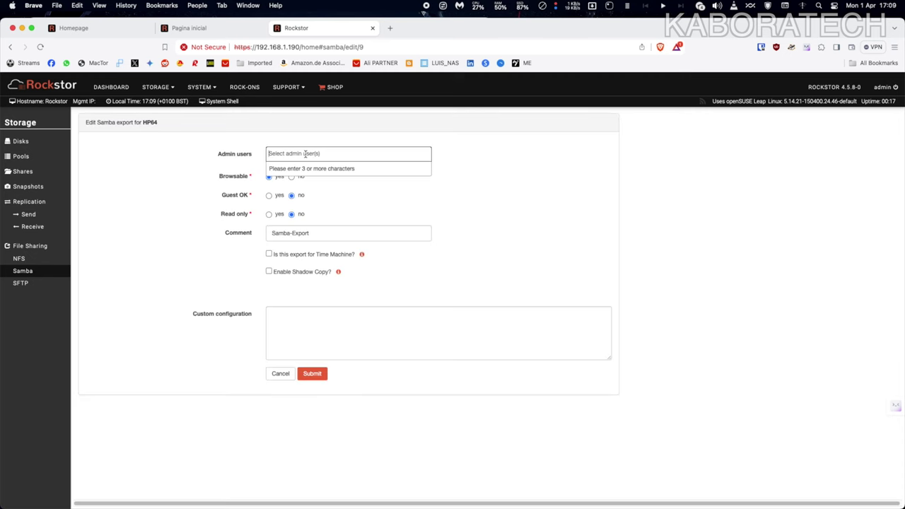
text(kabor)
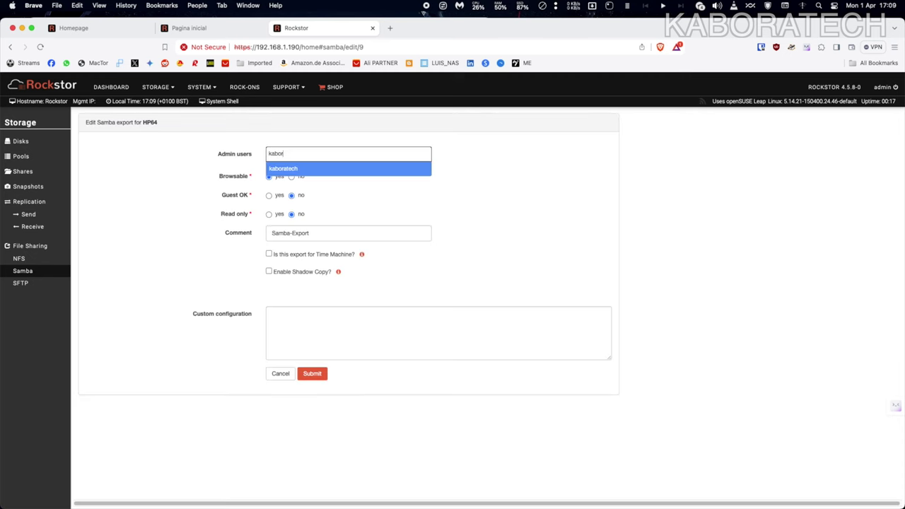
text(atech)
key(Return)
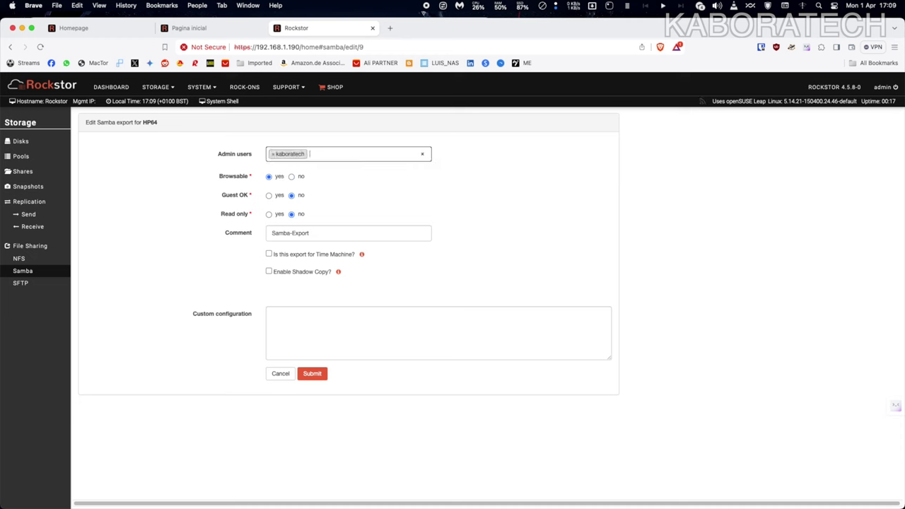
text(luis)
key(Return)
click(312, 374)
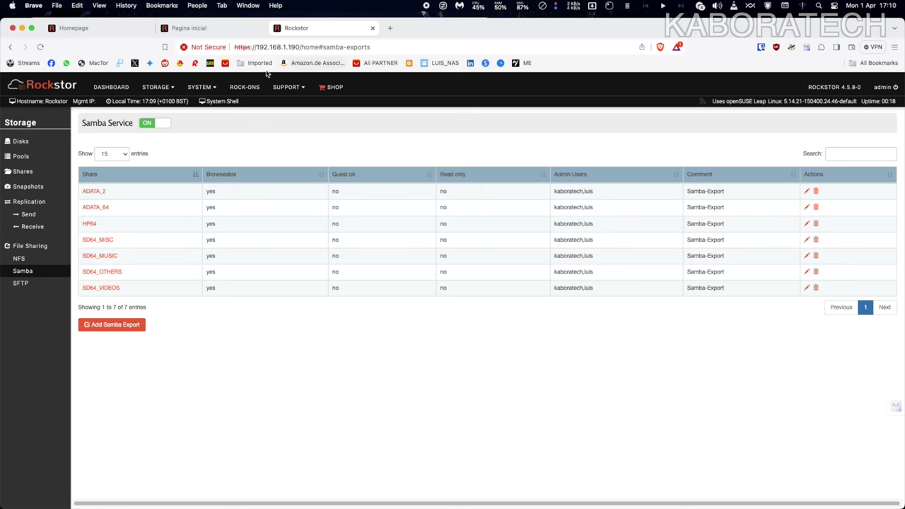
Step: Go to the Dashboard, decline the Update Channel prompt with No, Thanks, and open the admin power menu
click(111, 87)
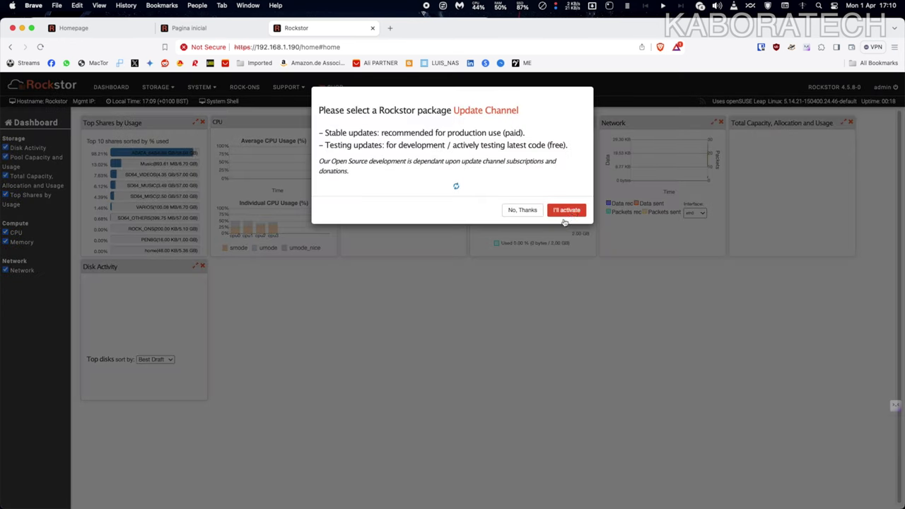
click(523, 211)
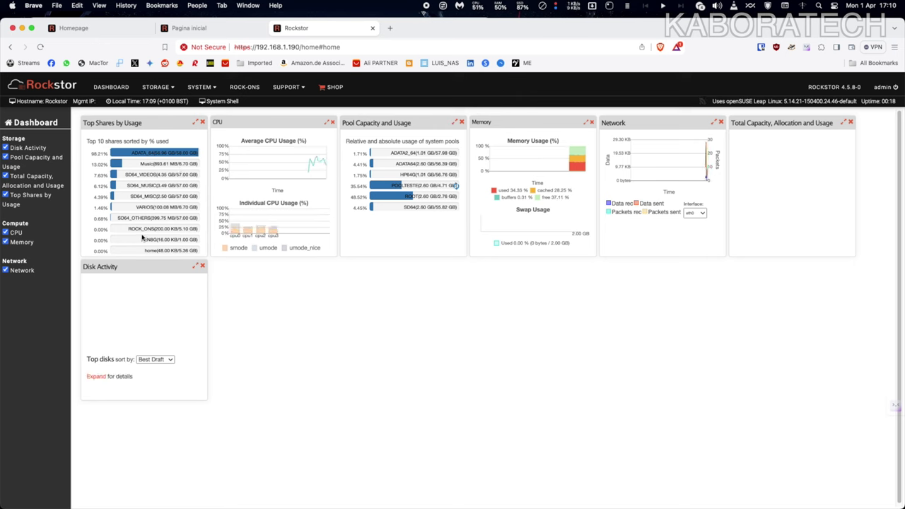
click(895, 88)
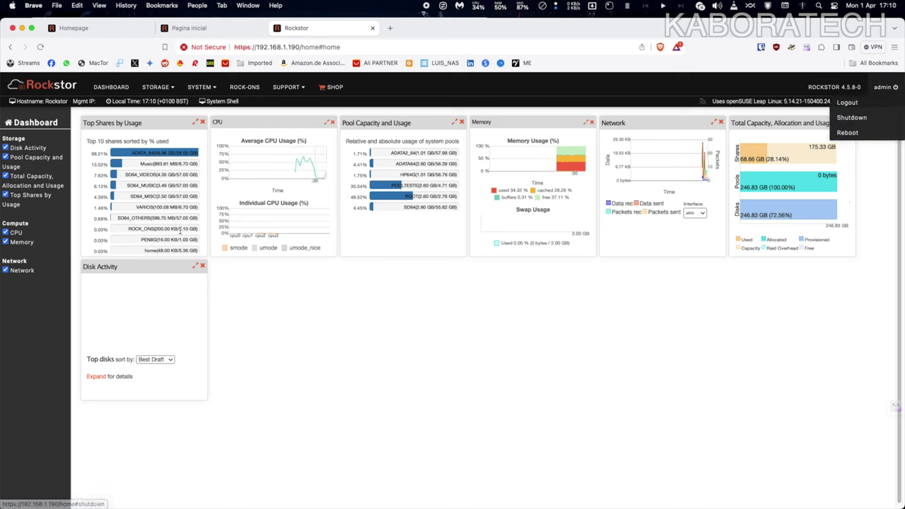
Step: Open Storage > Disks, then open and cancel the Transcend disk's custom S.M.A.R.T options form
click(173, 88)
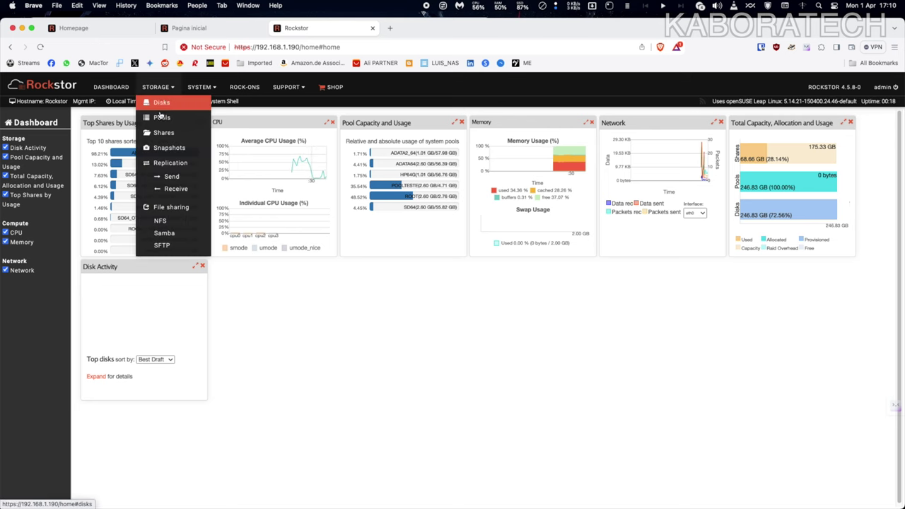
click(161, 99)
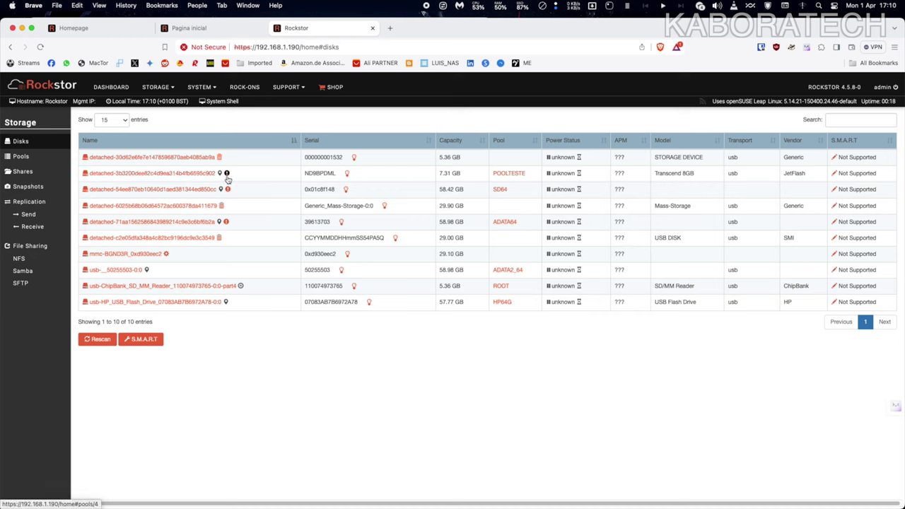
click(174, 88)
click(163, 110)
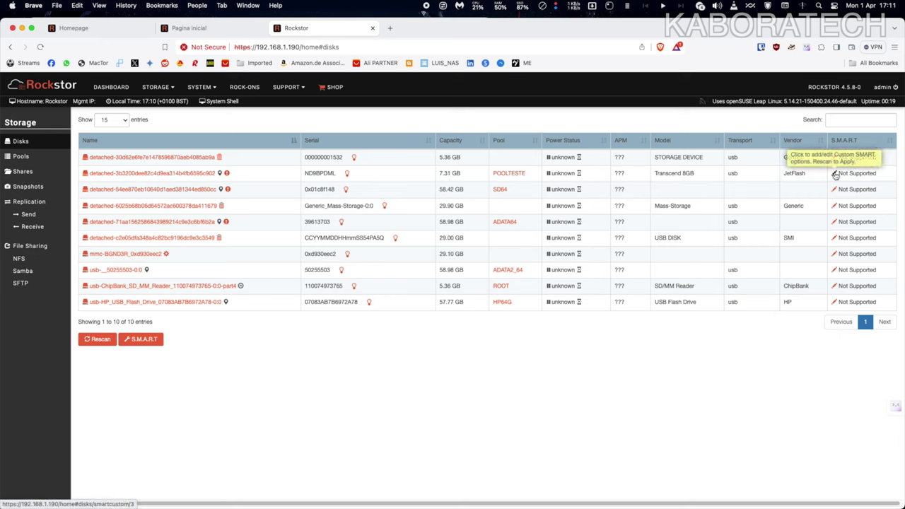
click(835, 174)
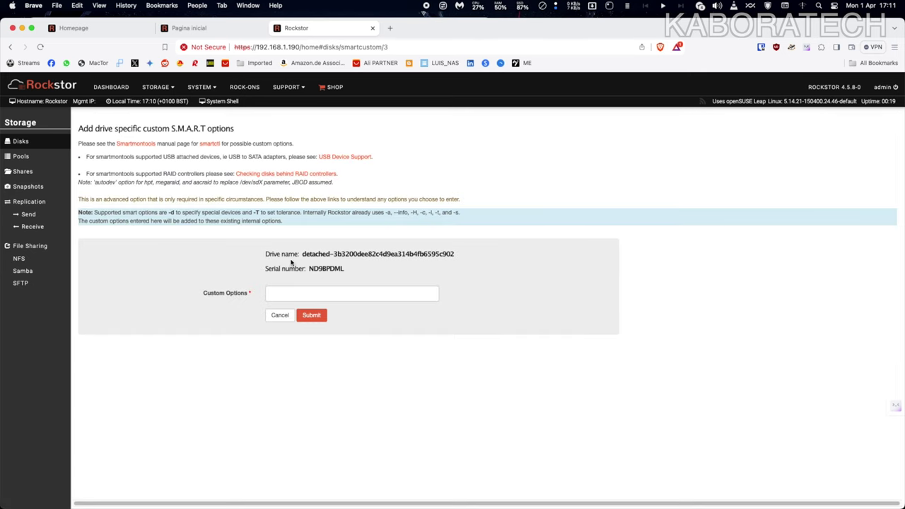
click(284, 317)
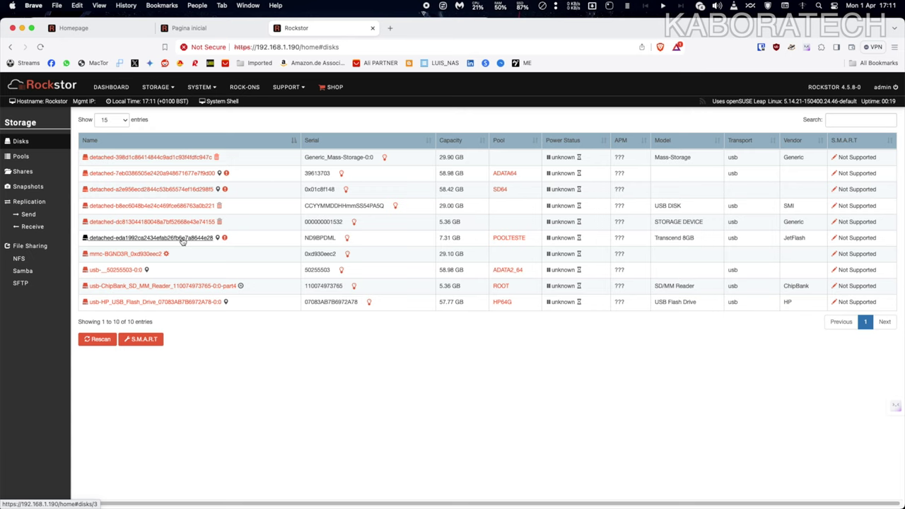
Step: Check the Transcend disk's S.M.A.R.T details, return to the Disks list, then show the Shares list
click(183, 242)
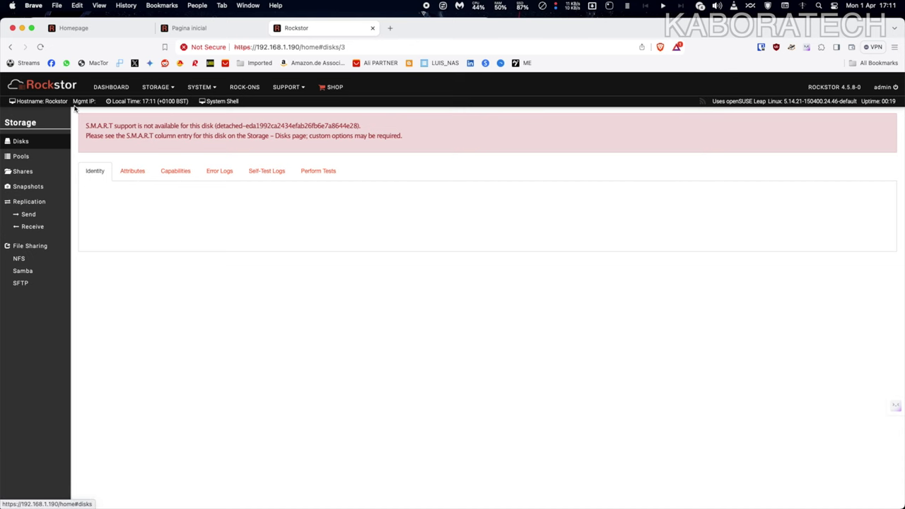
click(171, 89)
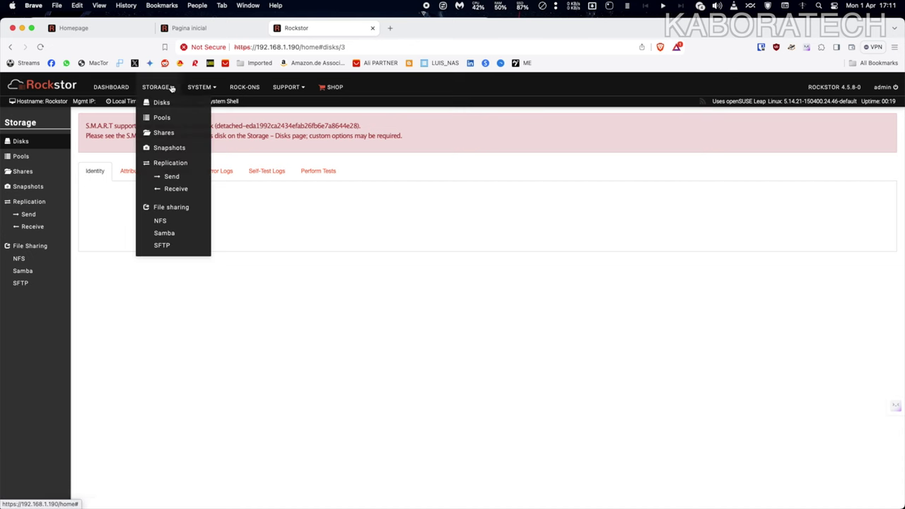
click(163, 103)
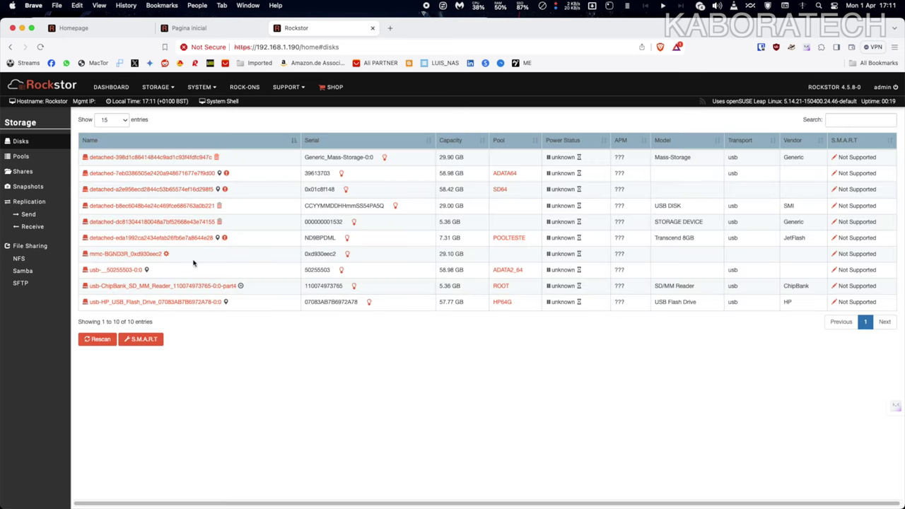
click(35, 173)
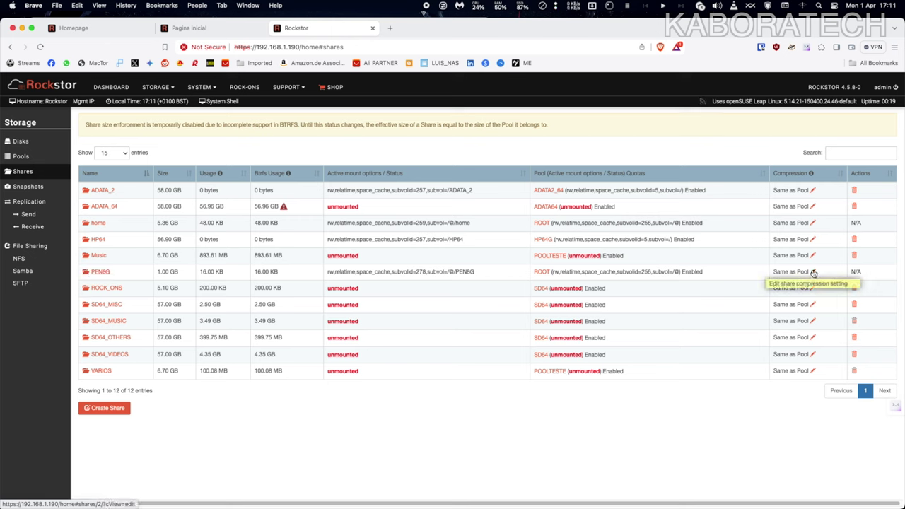
Step: Open the PEN8G share's page with its 1.00 GB usage, then visit Disks and the Dashboard
click(813, 272)
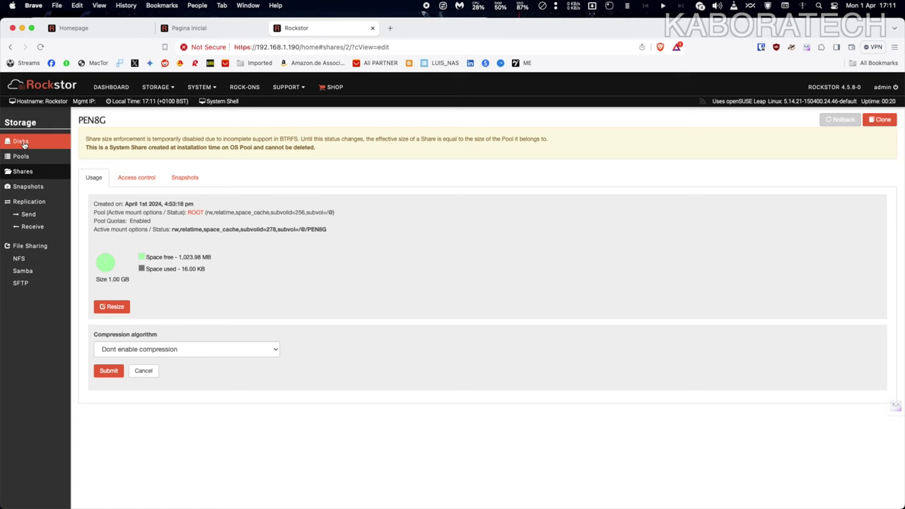
click(23, 143)
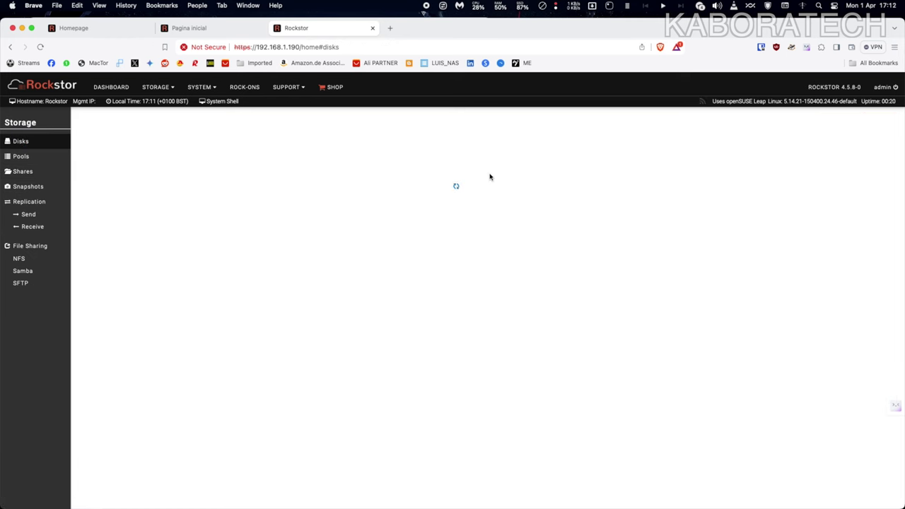
click(111, 87)
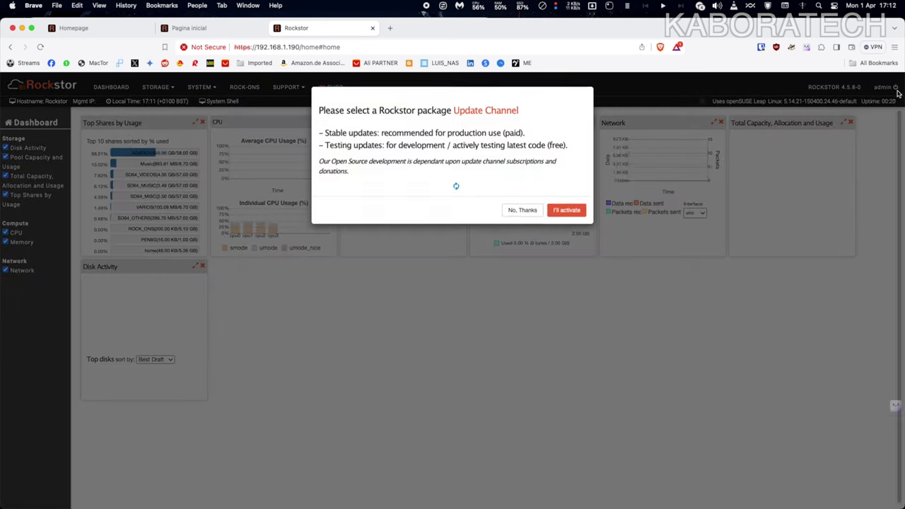
Step: Decline the update prompt, choose Shutdown from the admin menu and confirm, then return to the login page
click(523, 210)
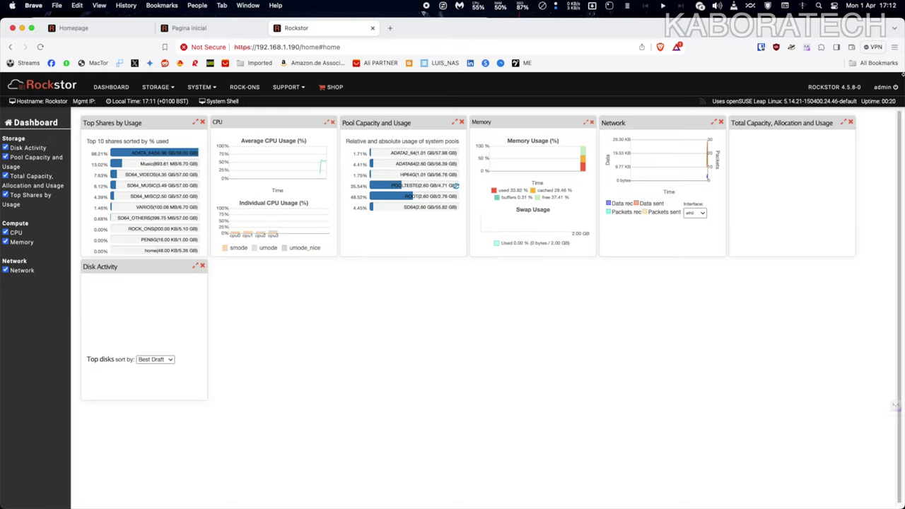
click(888, 87)
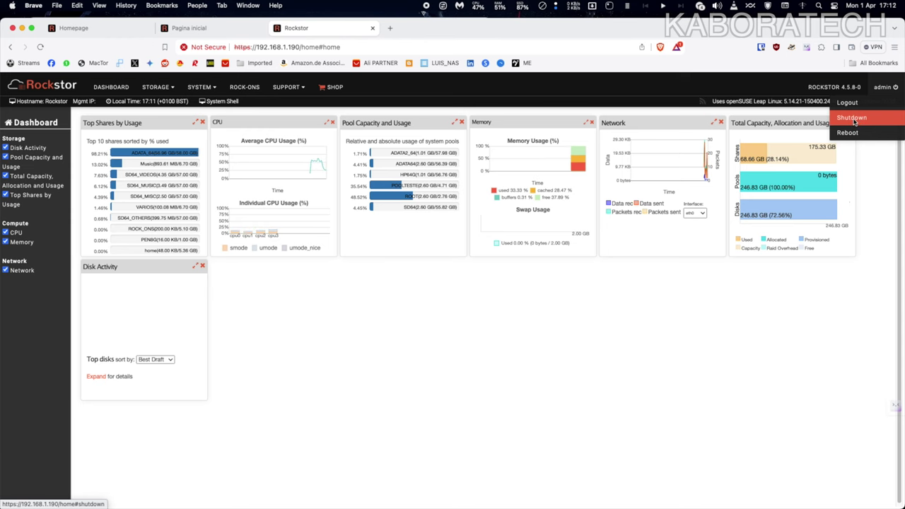
click(853, 122)
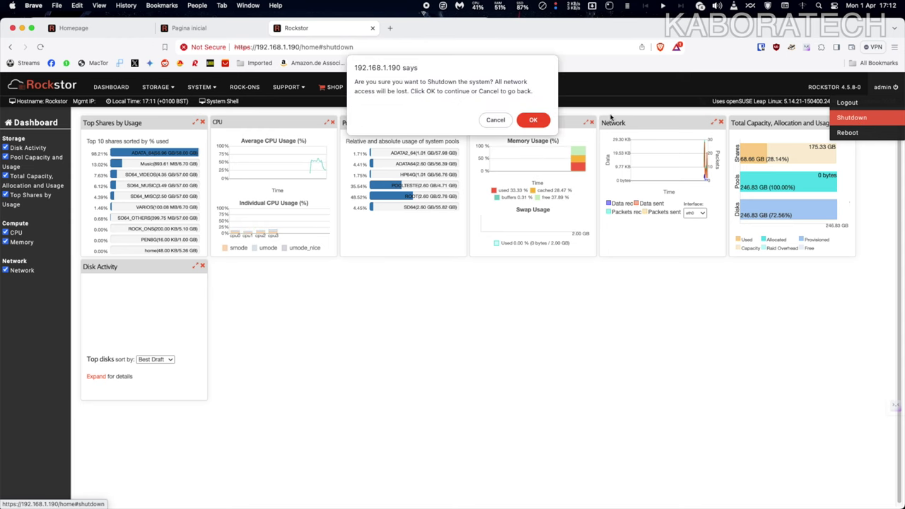
click(535, 121)
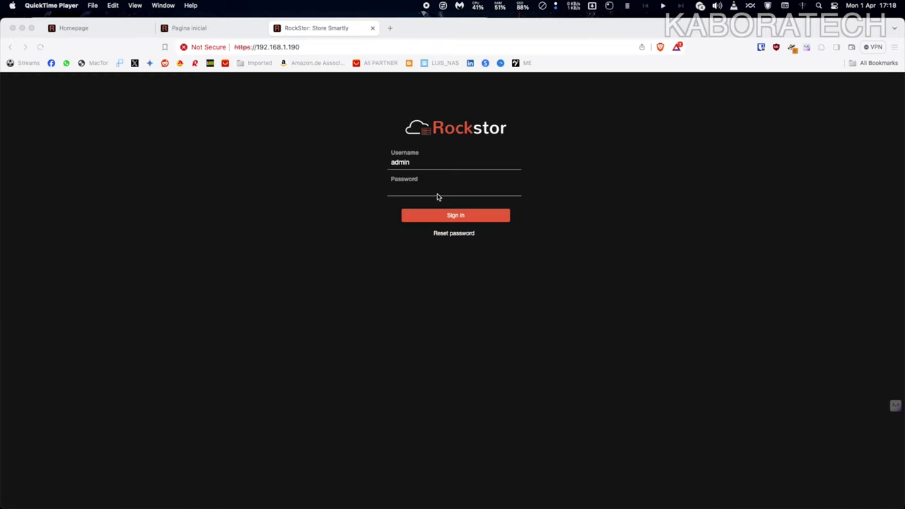
click(436, 196)
click(437, 191)
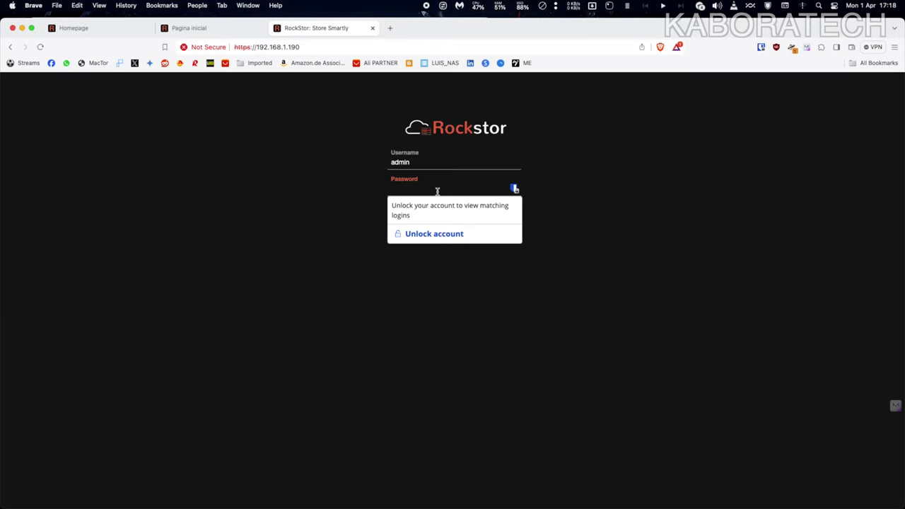
Step: Sign in with the account password and decline the Update Channel prompt on the Dashboard
text(a)
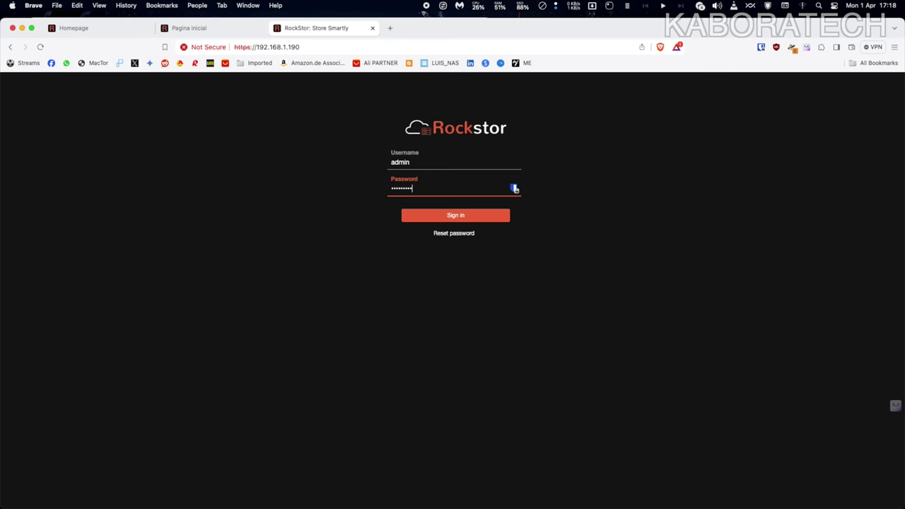
key(Return)
click(513, 188)
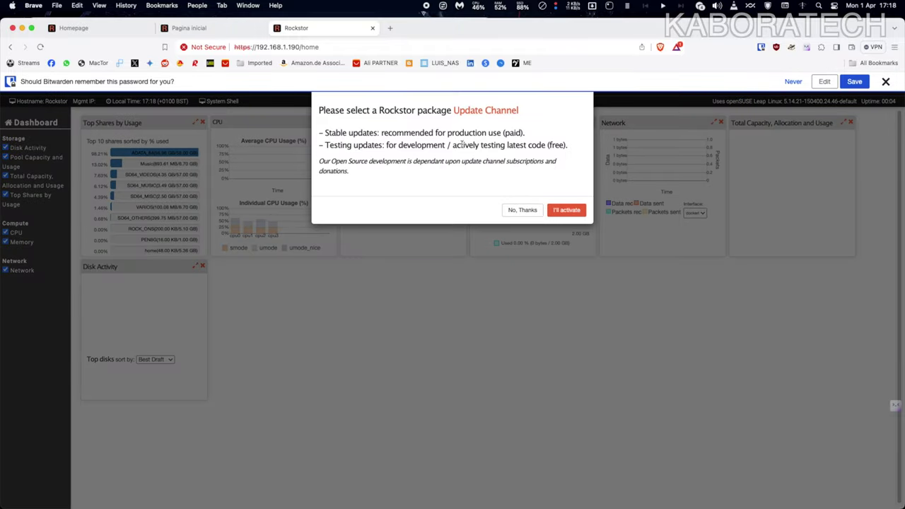
click(522, 211)
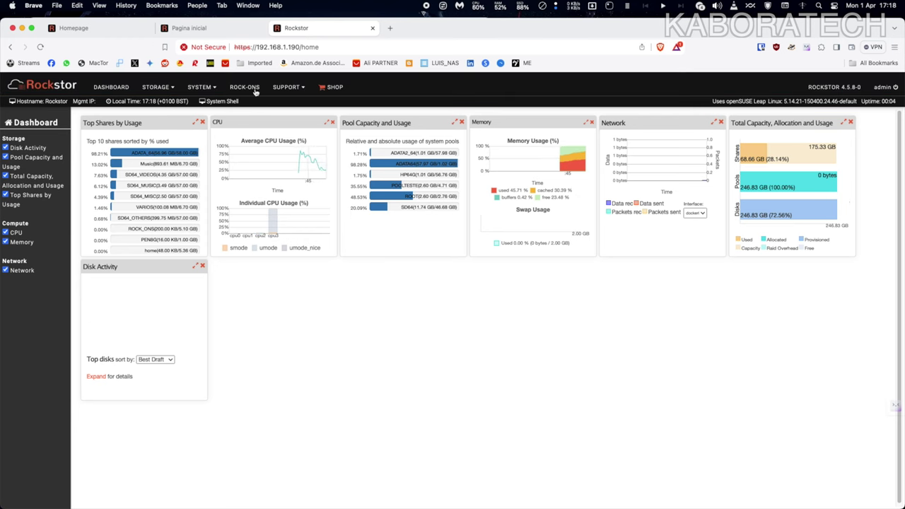
click(215, 88)
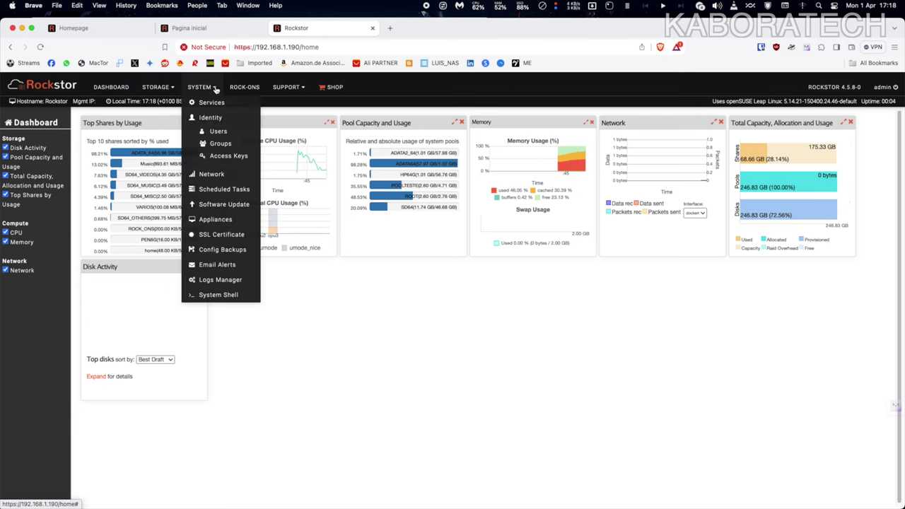
click(224, 133)
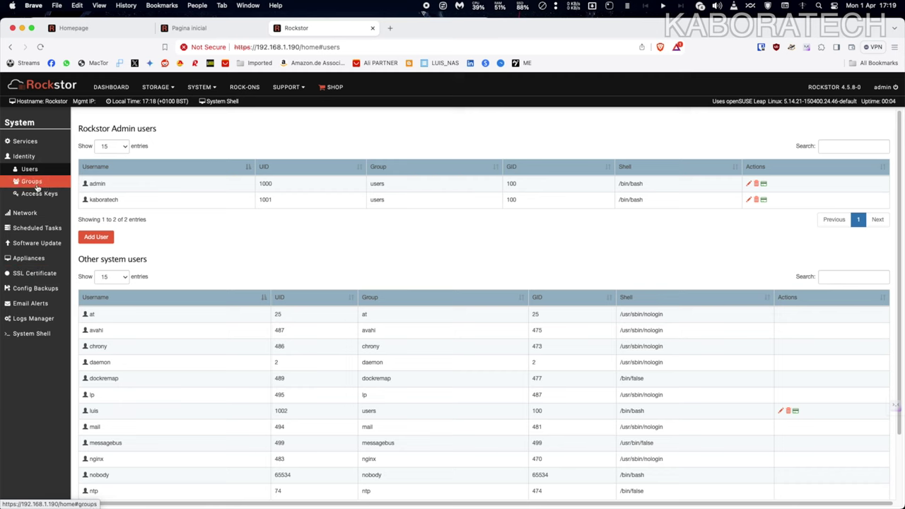
click(111, 87)
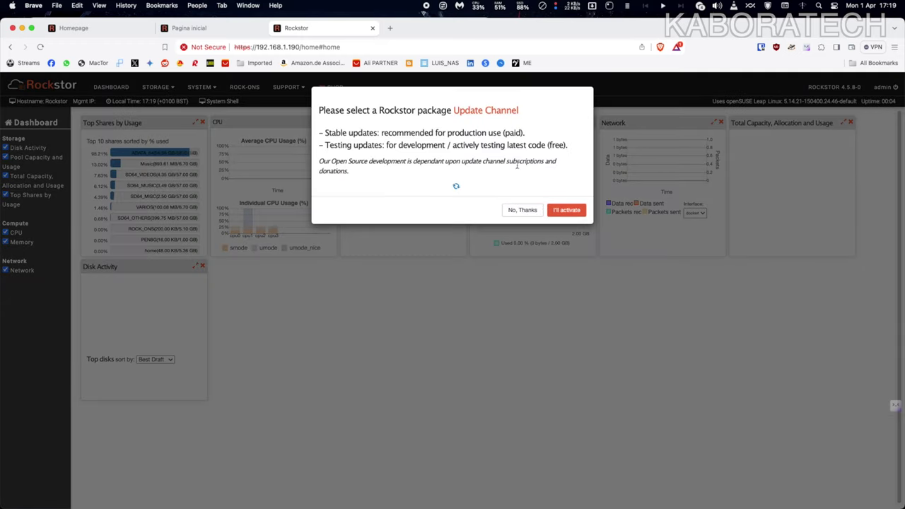
click(522, 210)
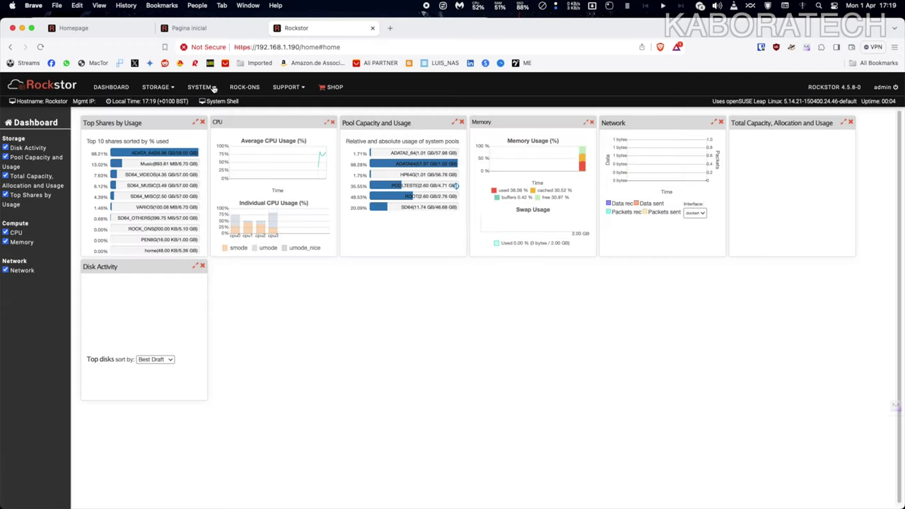
click(172, 88)
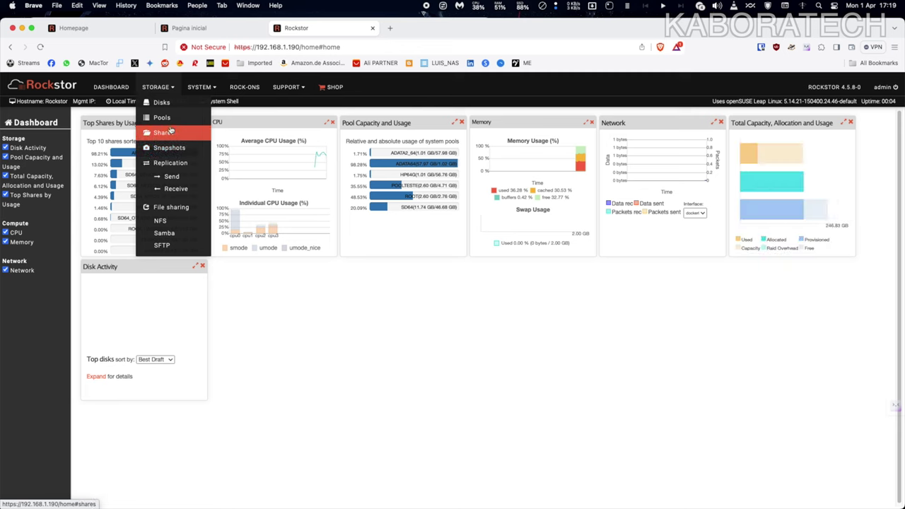
click(162, 133)
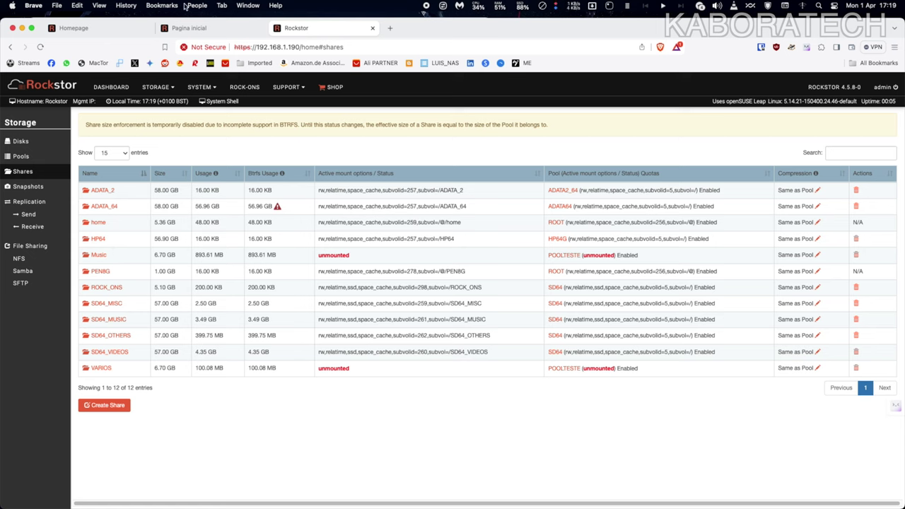
click(120, 88)
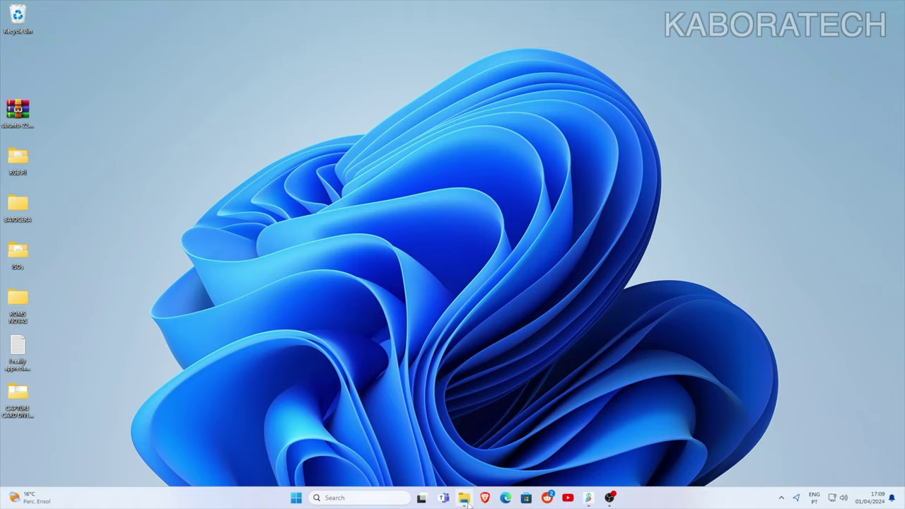
Step: Browse Network and This PC, open the ADATA_64 (Z:) drive, then start Map network drive from This PC
click(465, 498)
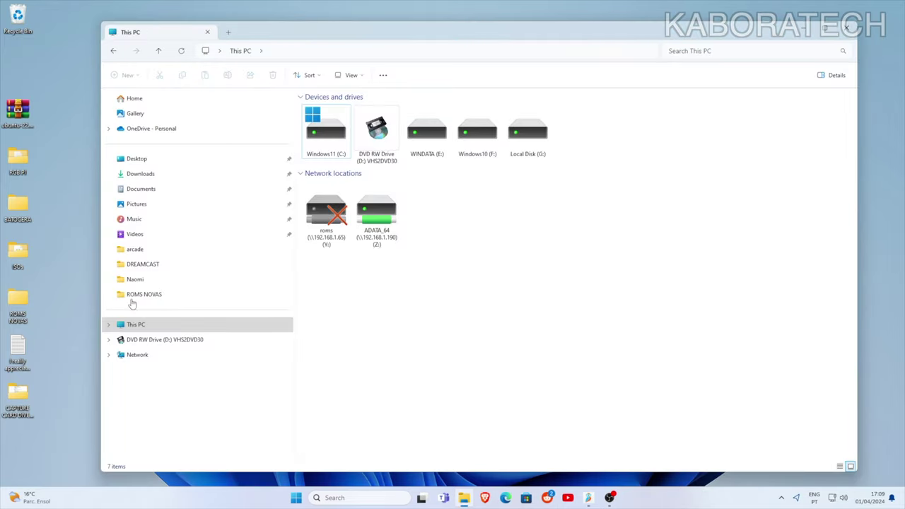
click(135, 355)
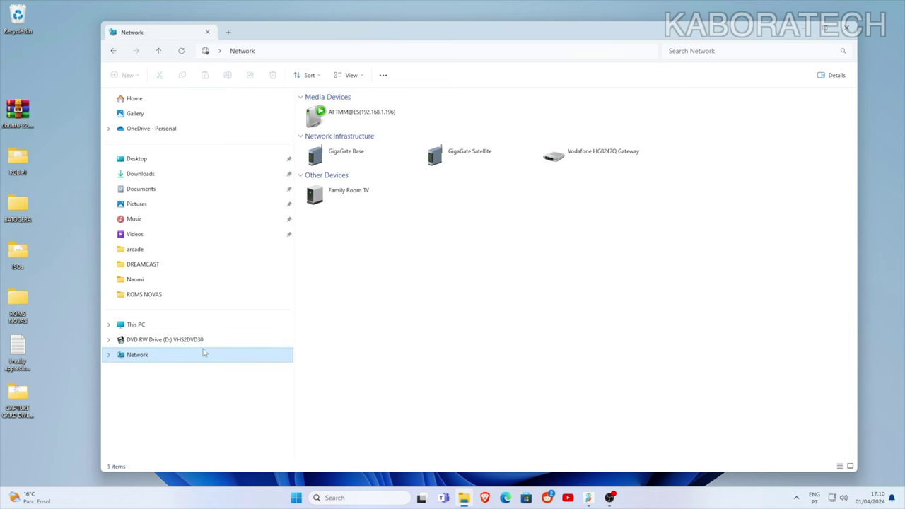
click(140, 330)
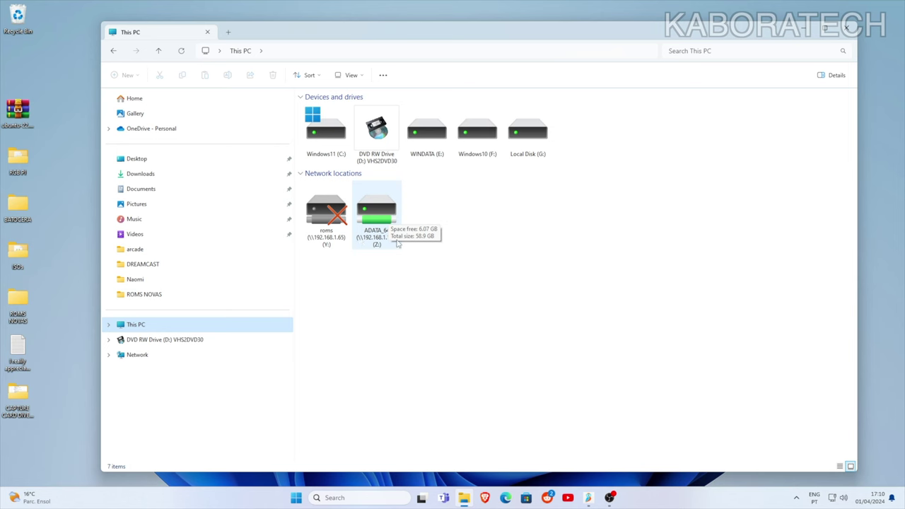
click(419, 304)
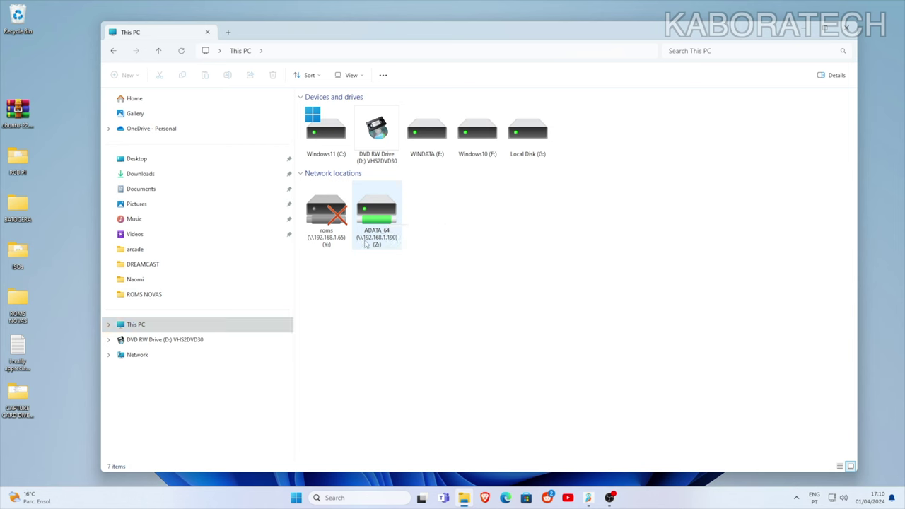
double_click(382, 216)
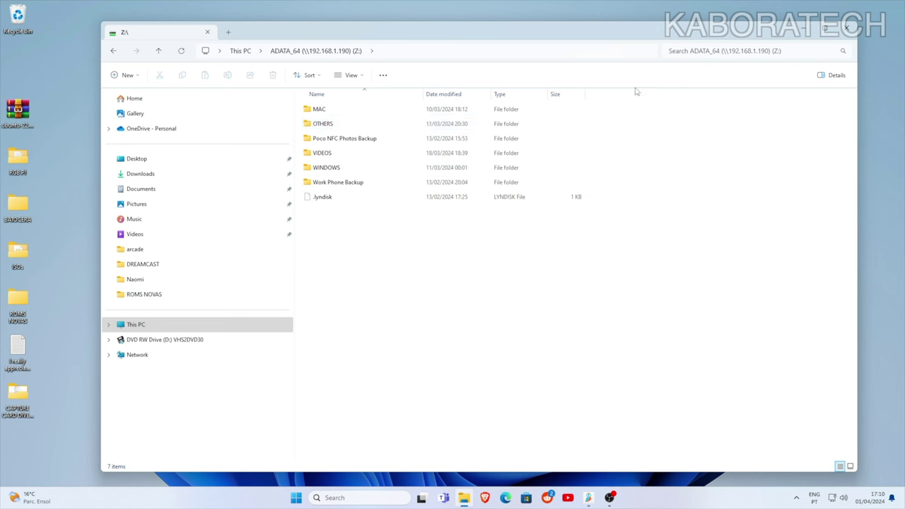
click(205, 51)
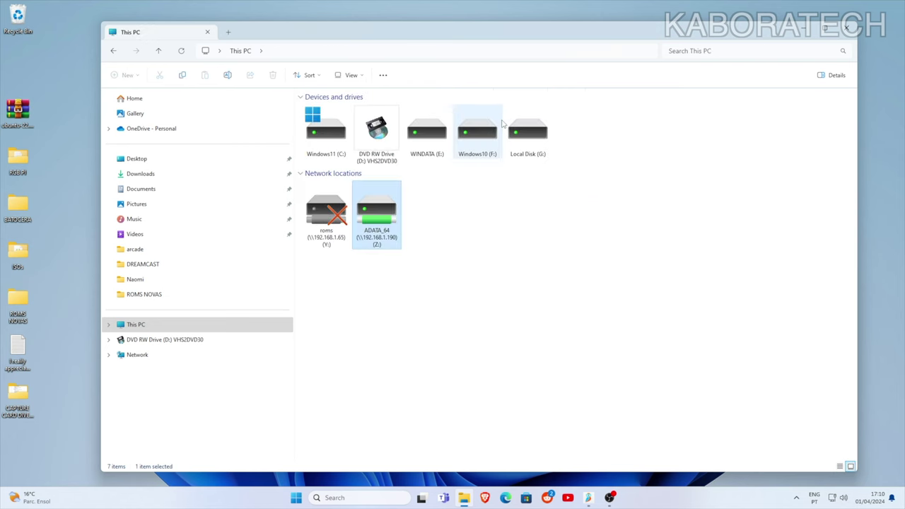
right_click(171, 323)
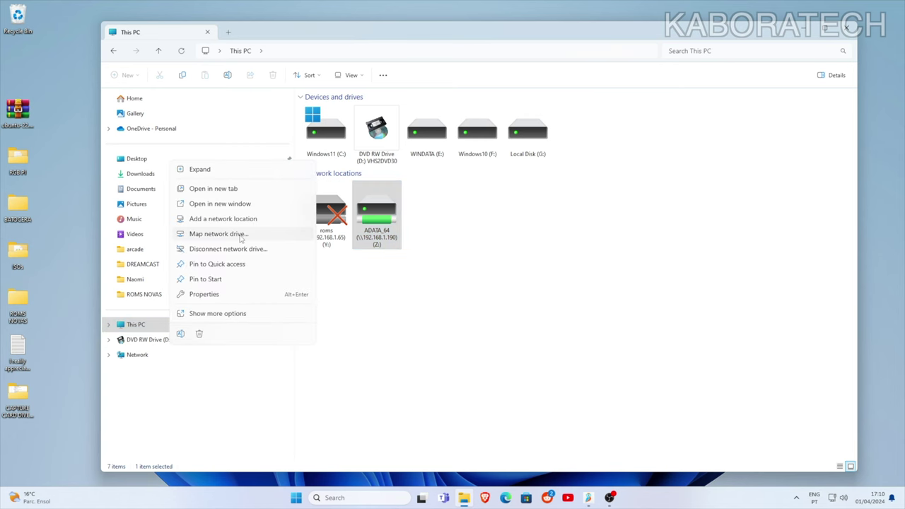
click(240, 234)
Step: Map \\192.168.1.190\hp64 as drive H: and finish so its three items open
click(439, 218)
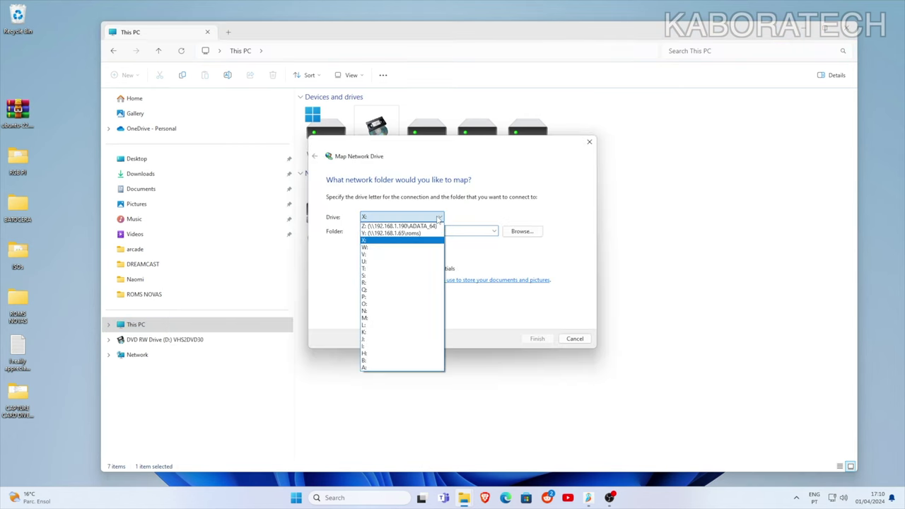
click(378, 354)
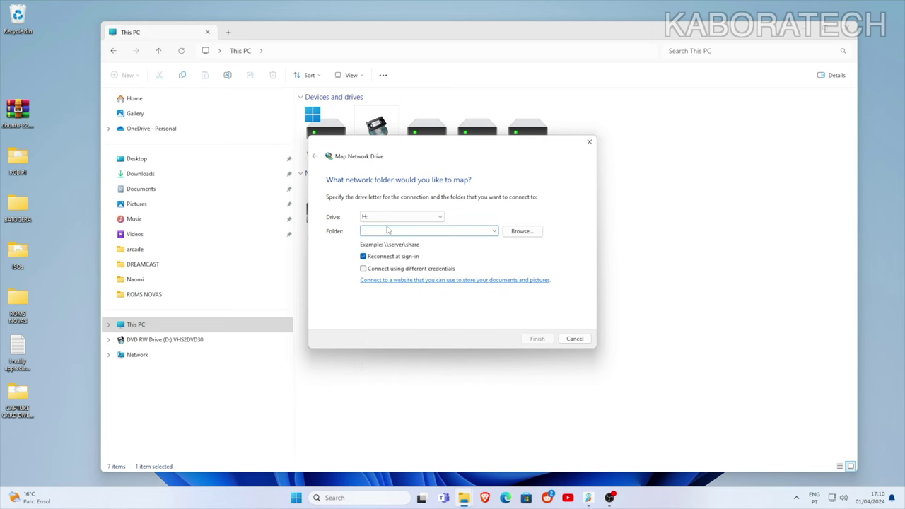
text(\\192)
click(534, 234)
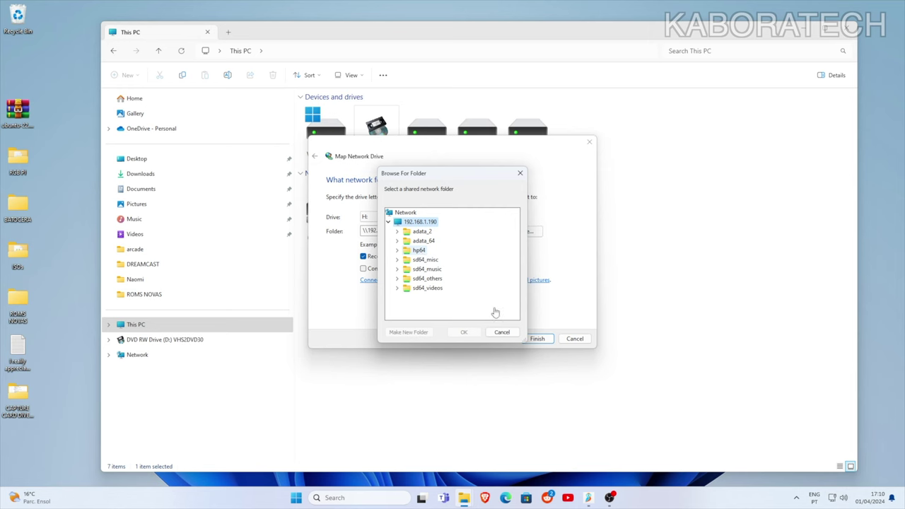
double_click(419, 250)
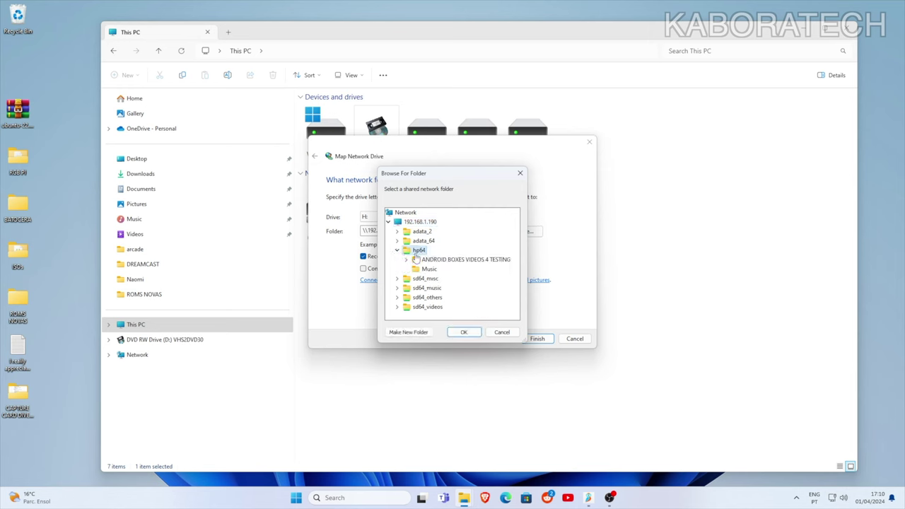
click(464, 332)
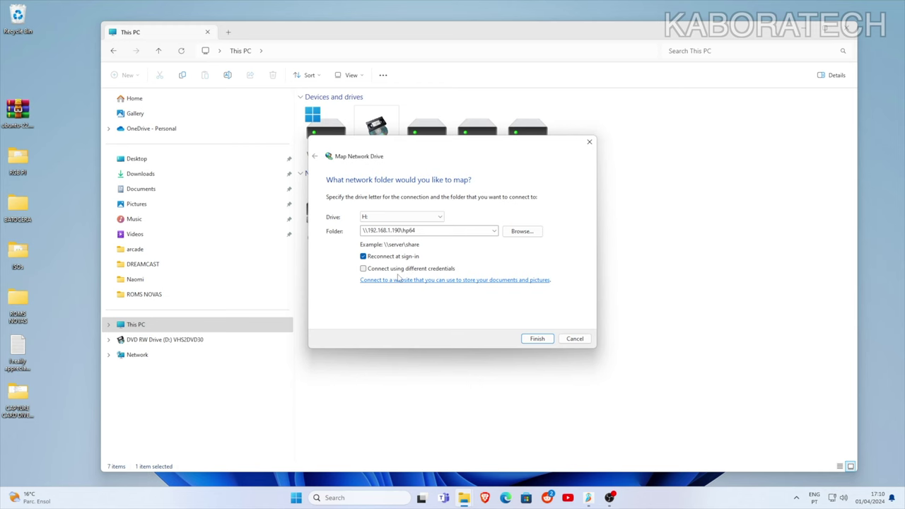
click(545, 339)
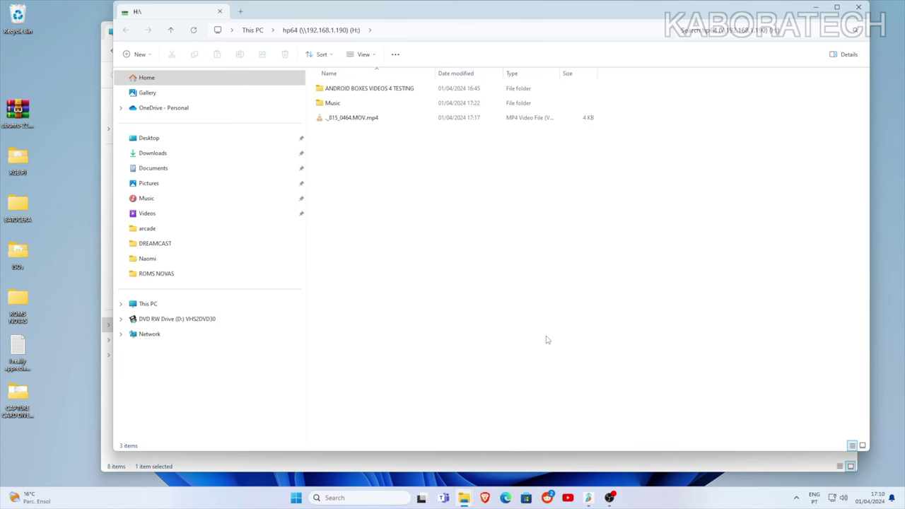
Step: Open tos-4096x1720-tiles.mkv from ANDROID BOXES VIDEOS 4 TESTING, always using VLC for mkv files
double_click(351, 88)
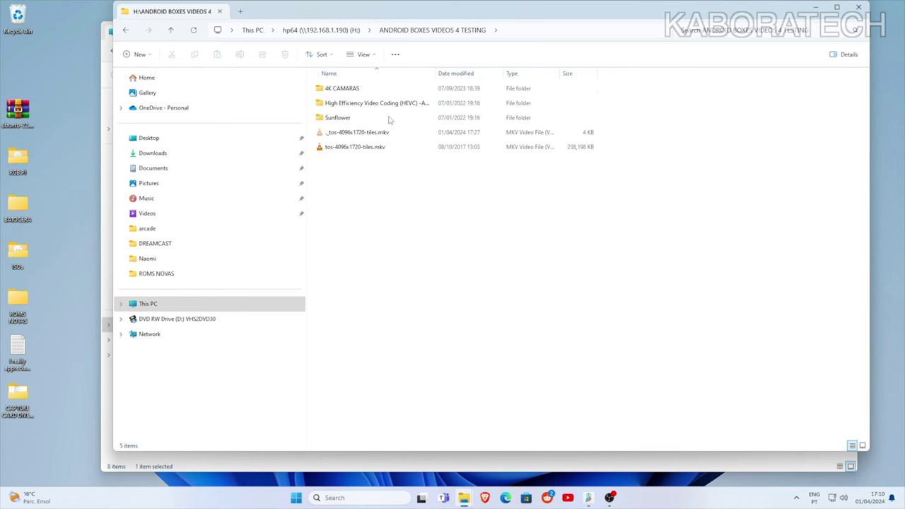
drag(525, 30, 505, 34)
click(329, 166)
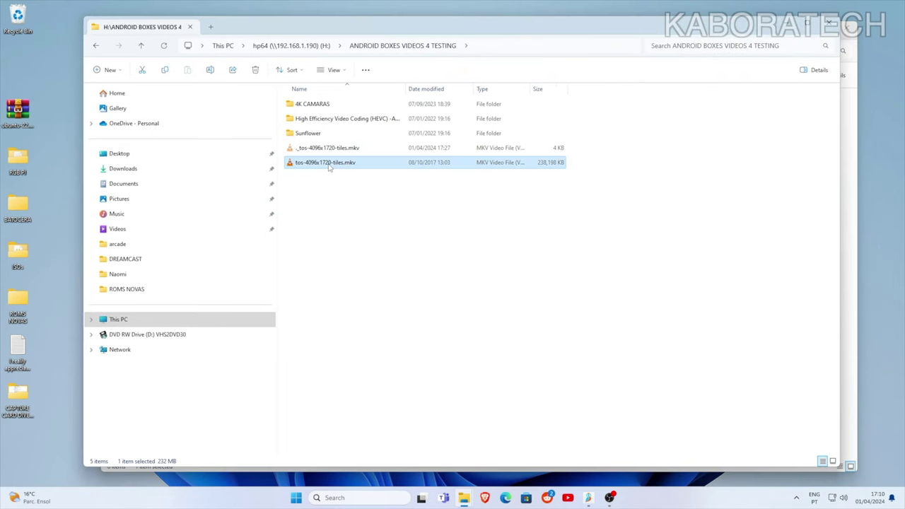
double_click(329, 166)
click(423, 395)
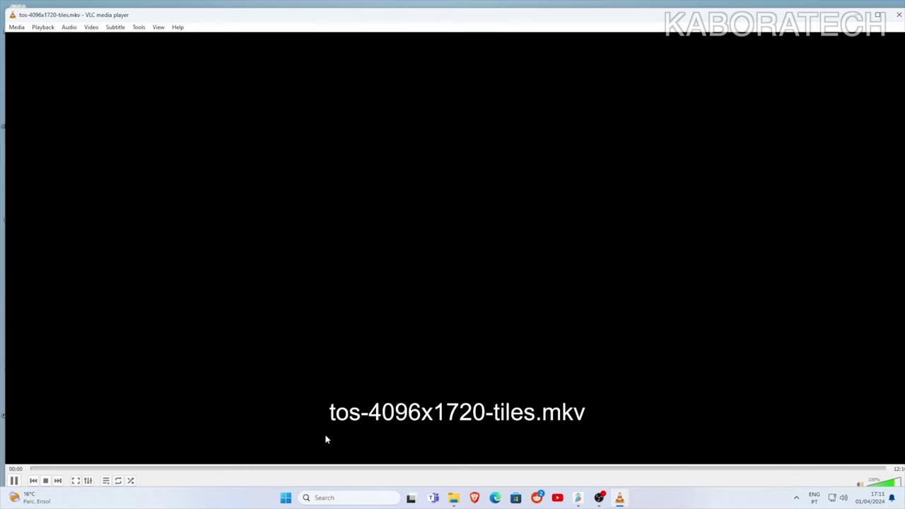
Step: Seek the video ahead to about 6 minutes, then further forward
drag(232, 471, 455, 471)
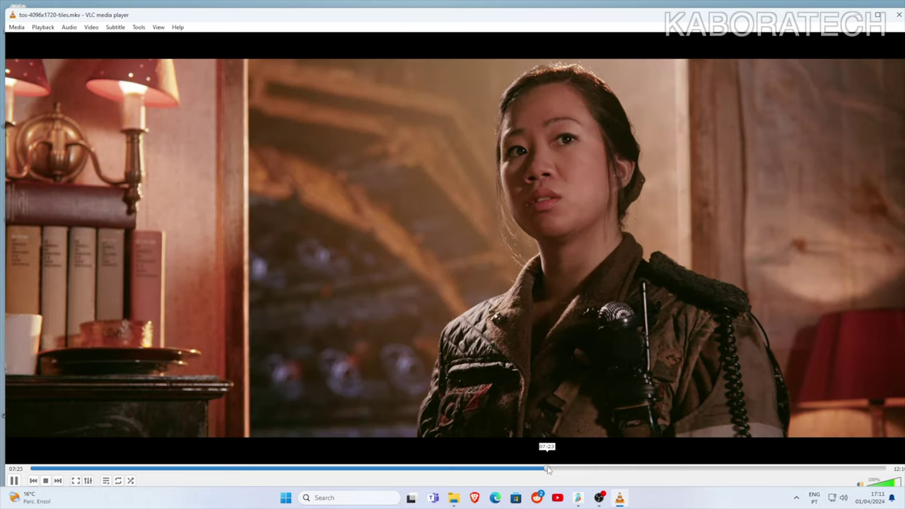
scroll(598, 471, up, 10)
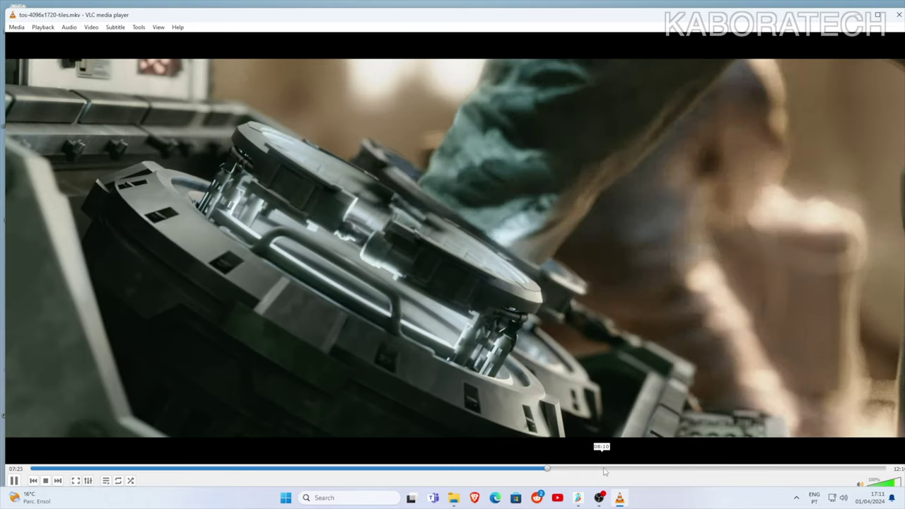
click(727, 471)
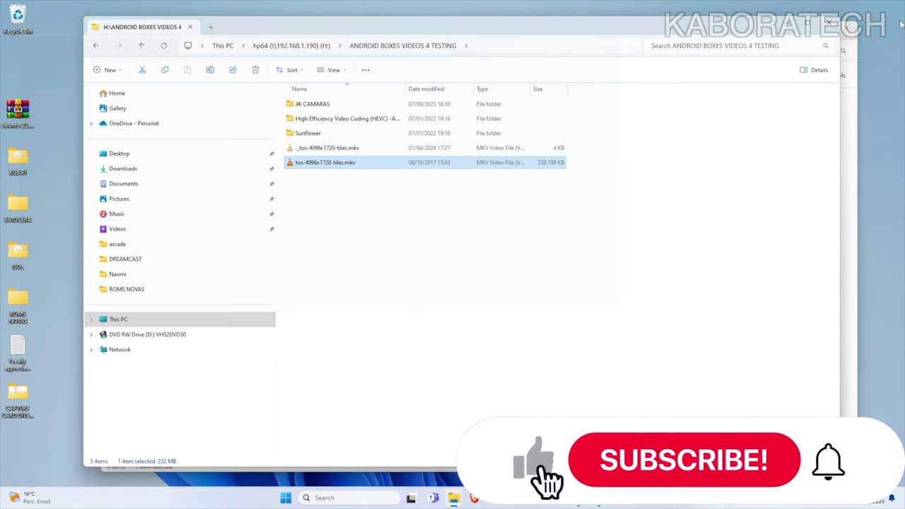
Step: Create a new folder named PI at the root of the H: hp64 share and open it
click(141, 46)
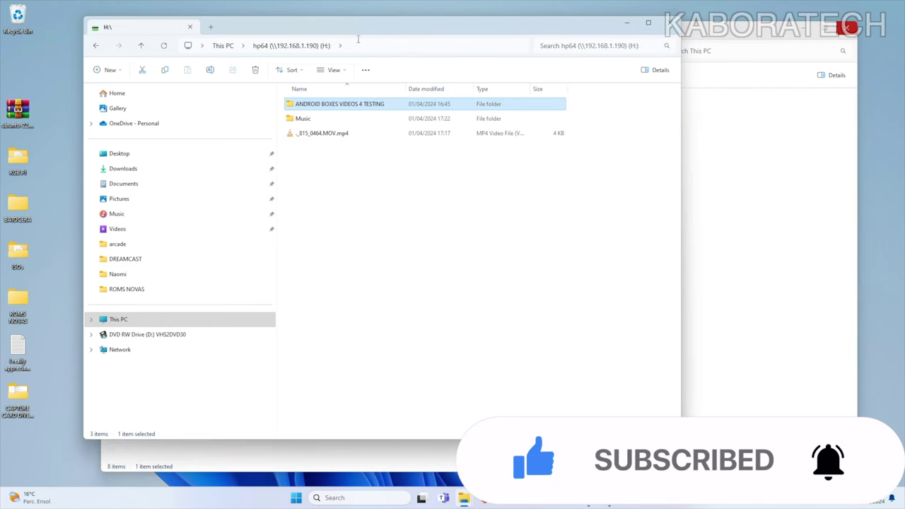
right_click(460, 189)
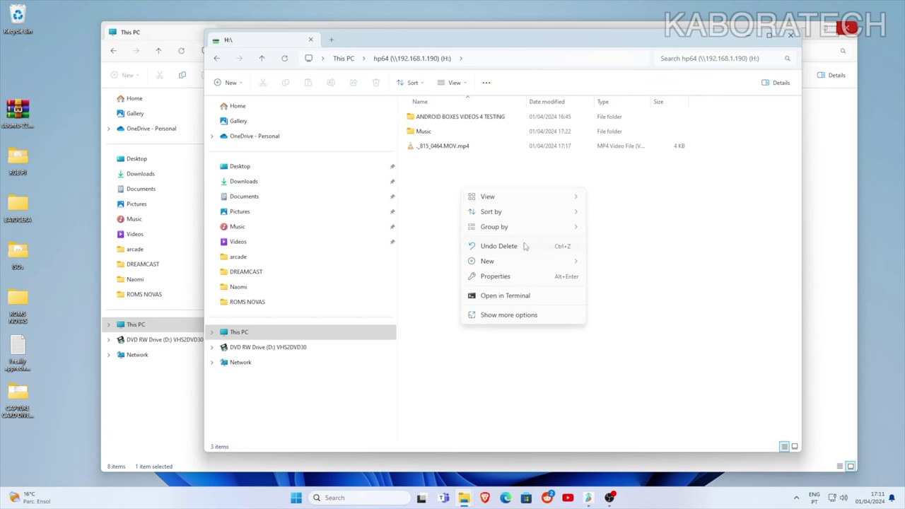
click(627, 268)
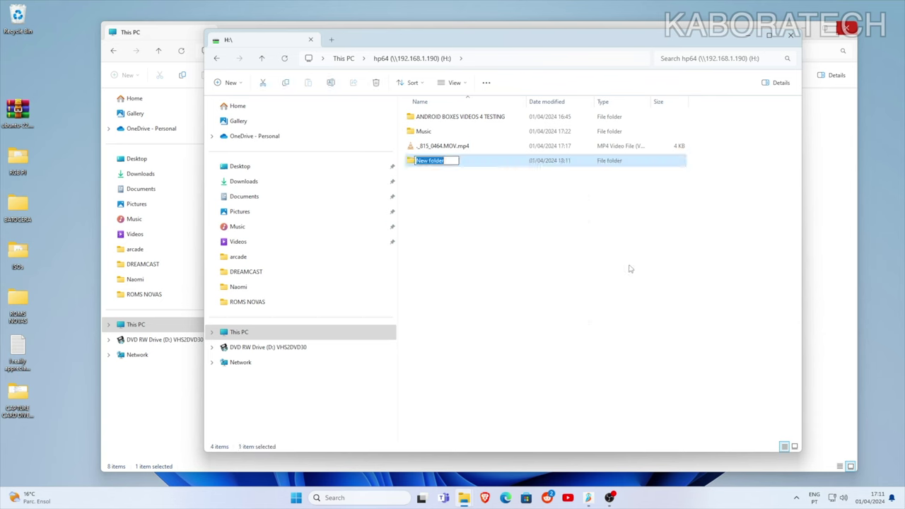
text(PI)
key(Return)
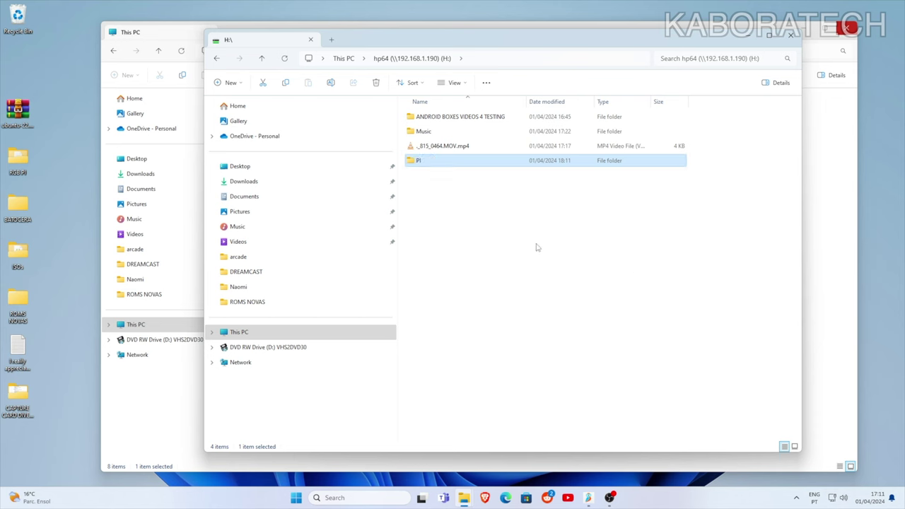
key(Return)
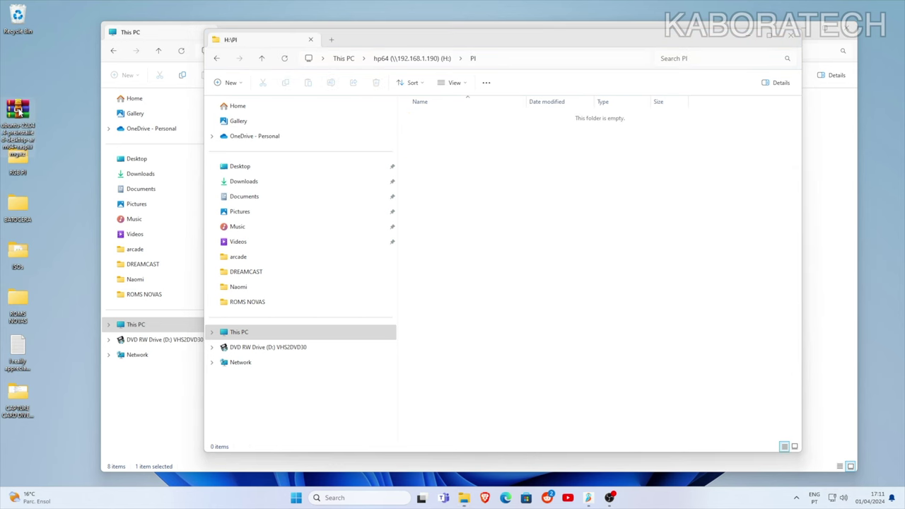
Step: Copy the desktop Ubuntu 22.04.4 Raspberry Pi image archive into PI and check its properties
drag(19, 110, 476, 184)
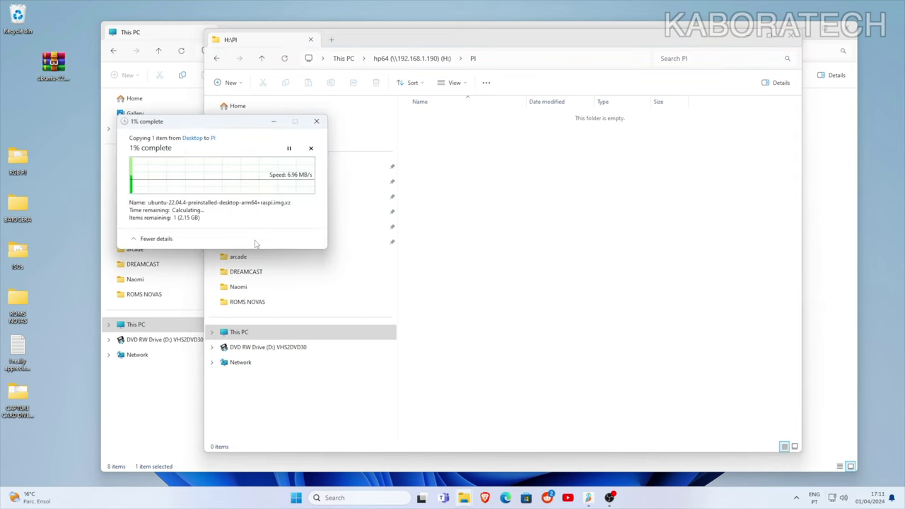
drag(228, 123, 542, 163)
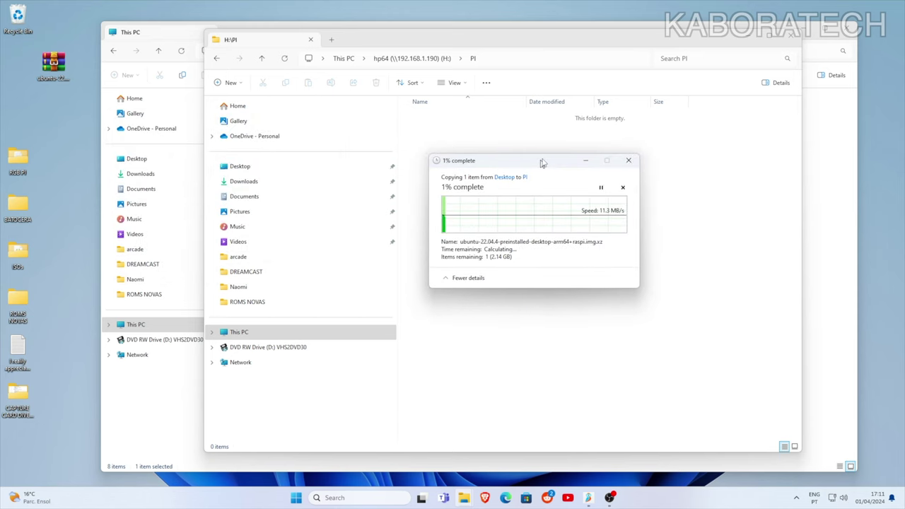
drag(543, 164, 548, 160)
right_click(57, 62)
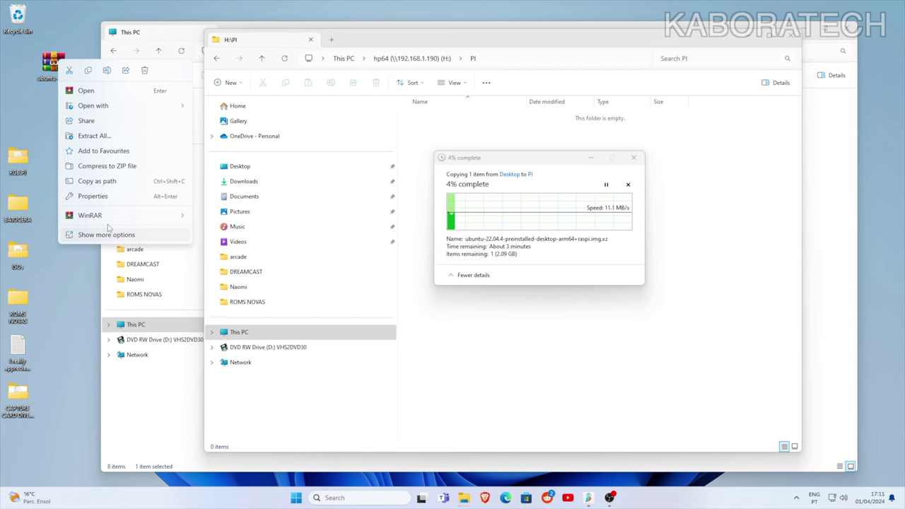
click(106, 196)
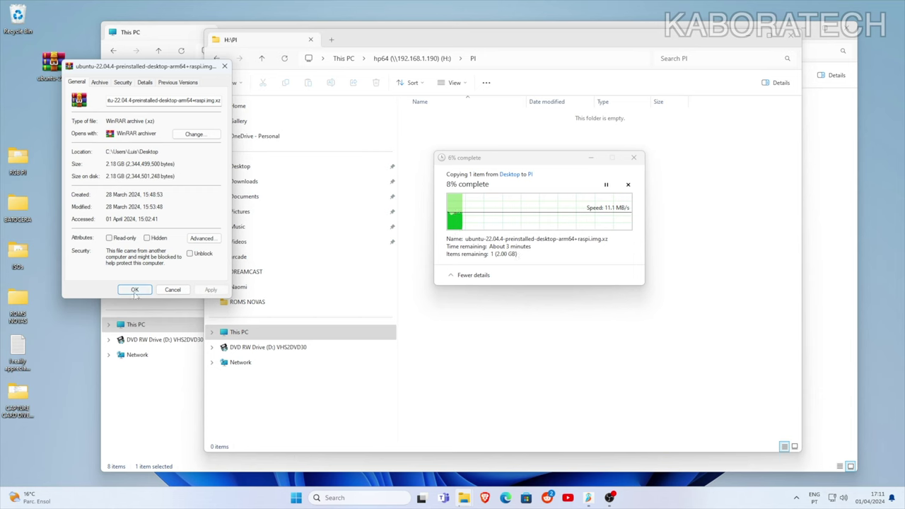
click(134, 290)
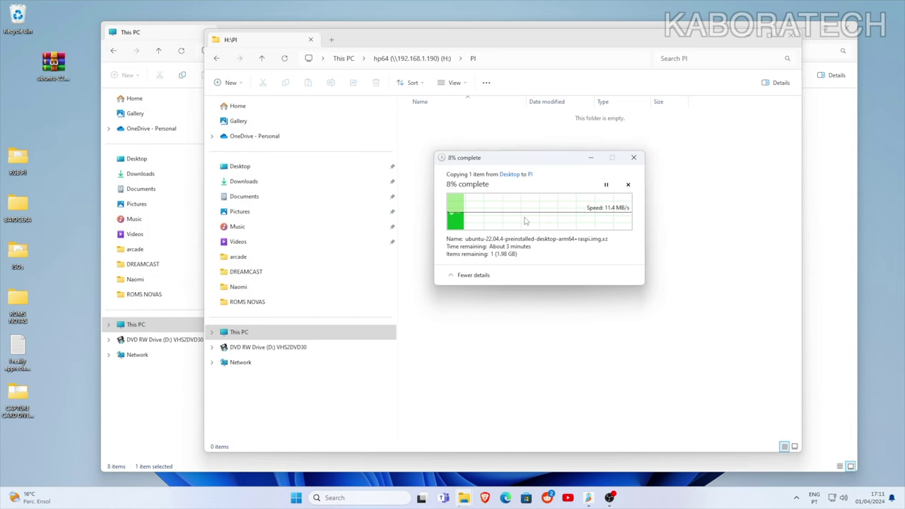
click(633, 158)
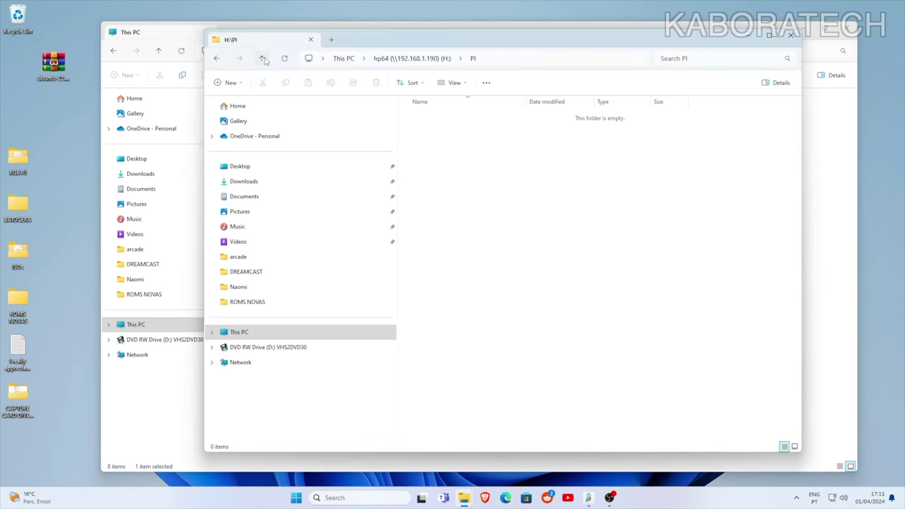
Step: Play the second mp4 in the VIDEOS folder of ADATA_64 (Z:) in VLC, then close it
click(262, 59)
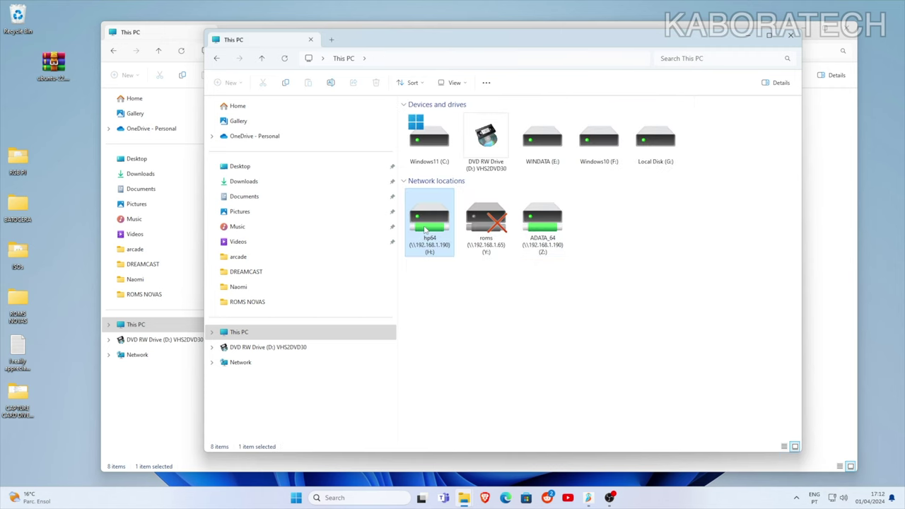
double_click(450, 201)
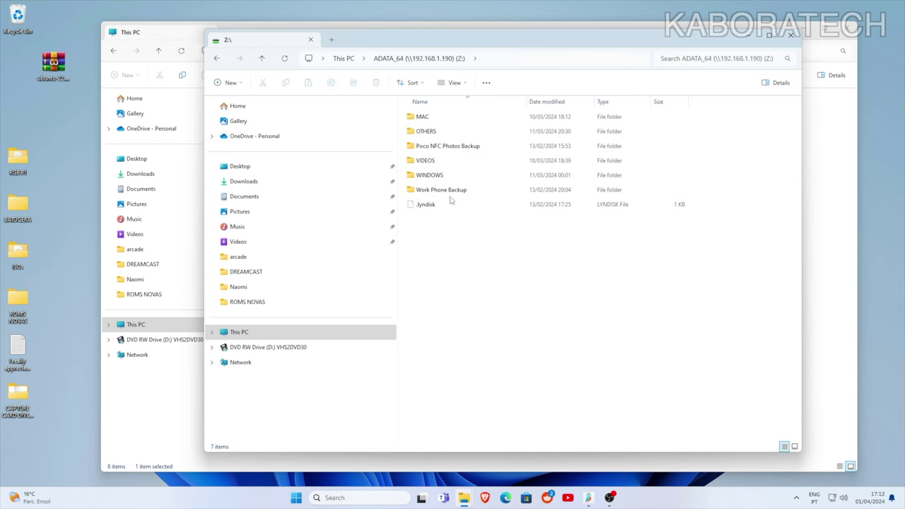
double_click(430, 163)
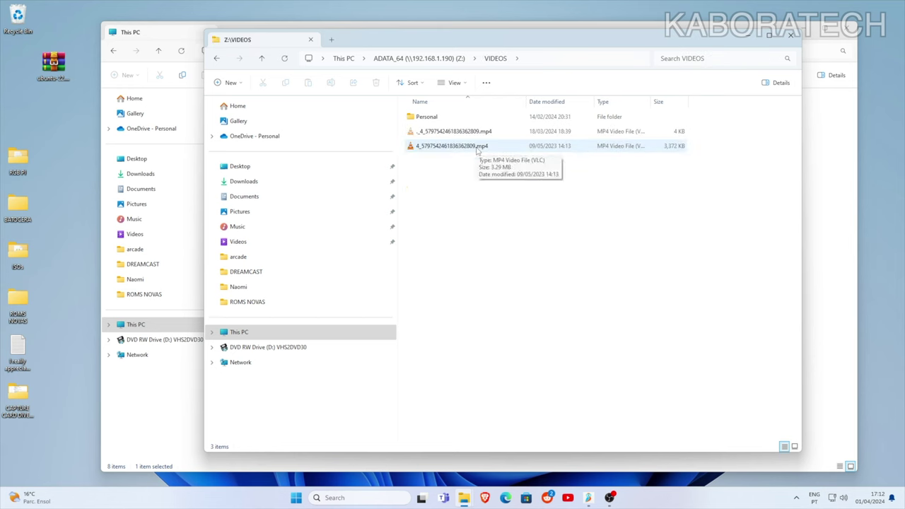
click(477, 150)
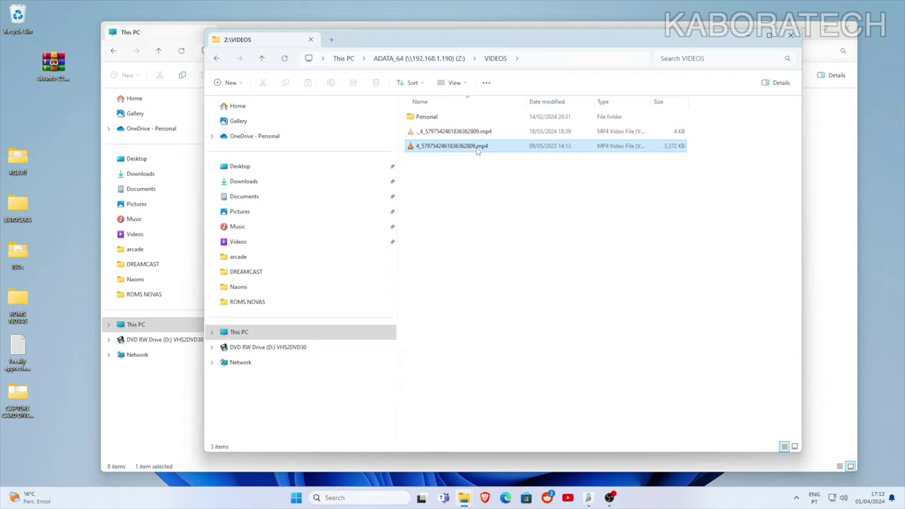
double_click(477, 150)
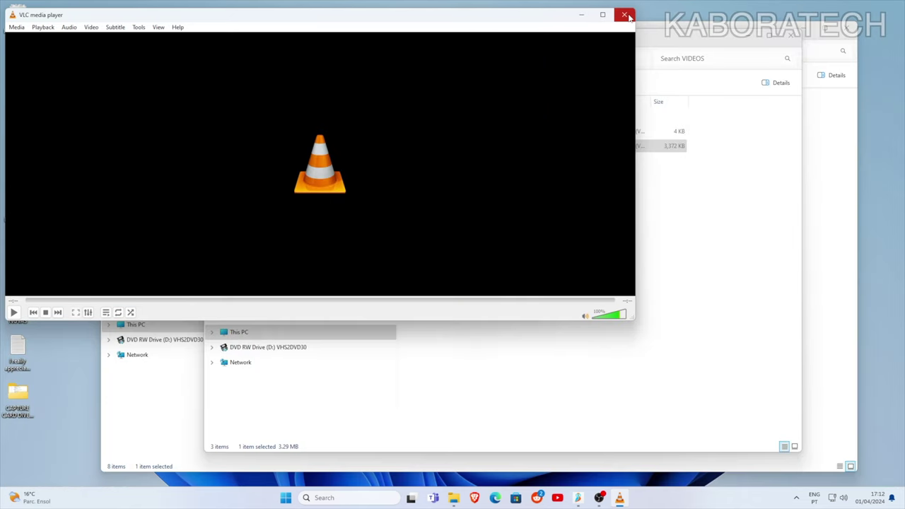
key(ctrl+q)
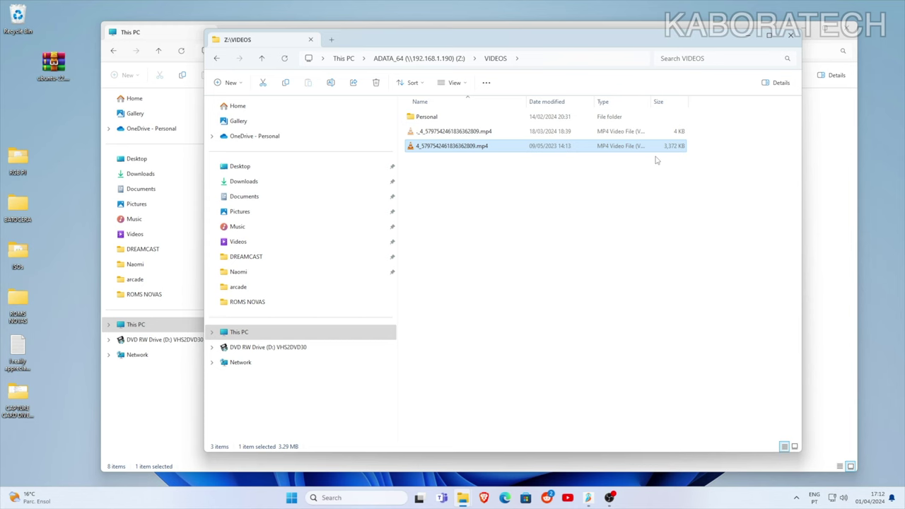
Step: Return to the top of Z: and minimise both Explorer windows
key(alt+Up)
click(756, 39)
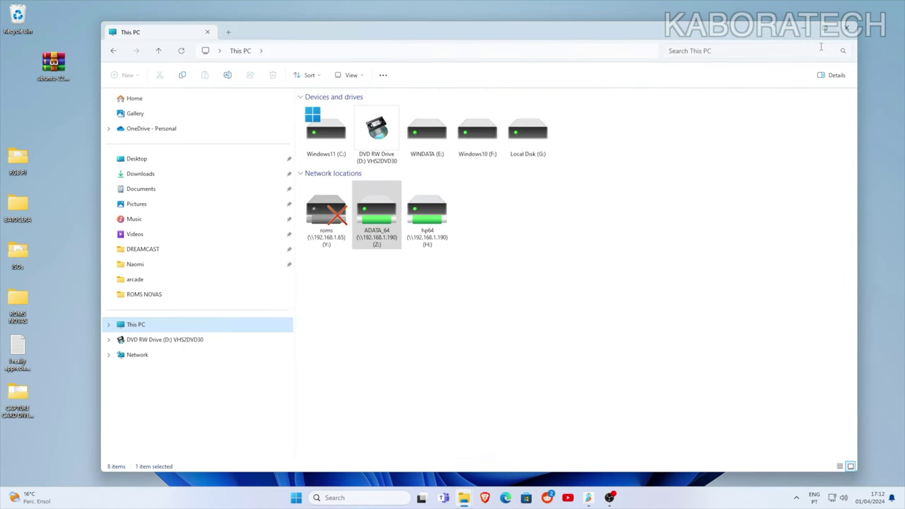
click(804, 31)
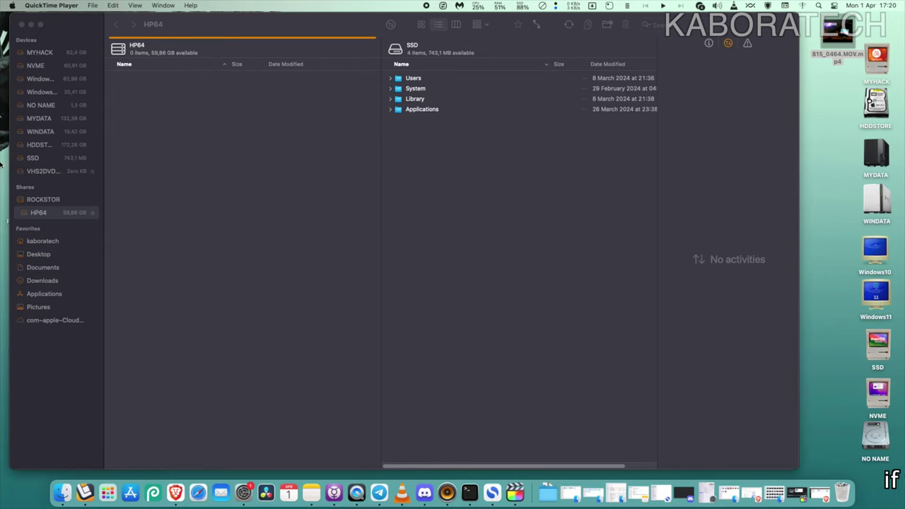
Step: Connect ForkLift to the ROCKSTOR server and mount its ADATA_2 share
click(185, 29)
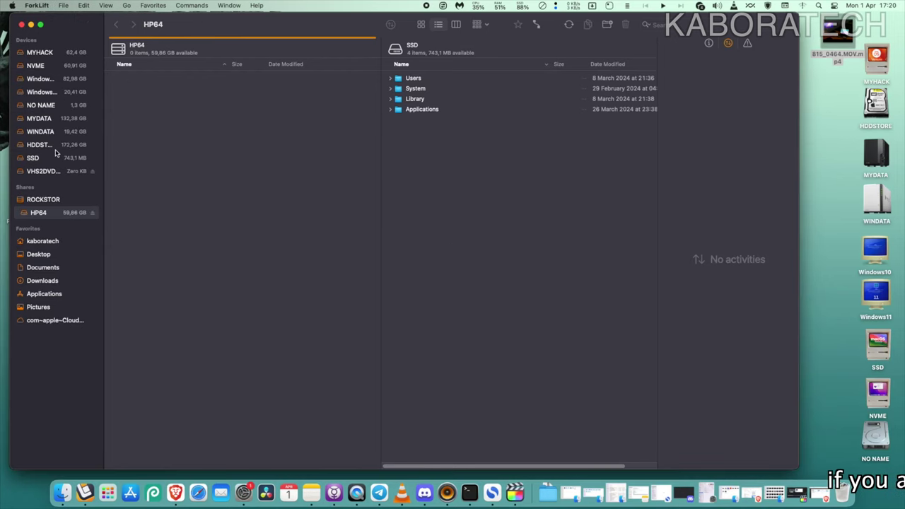
click(39, 201)
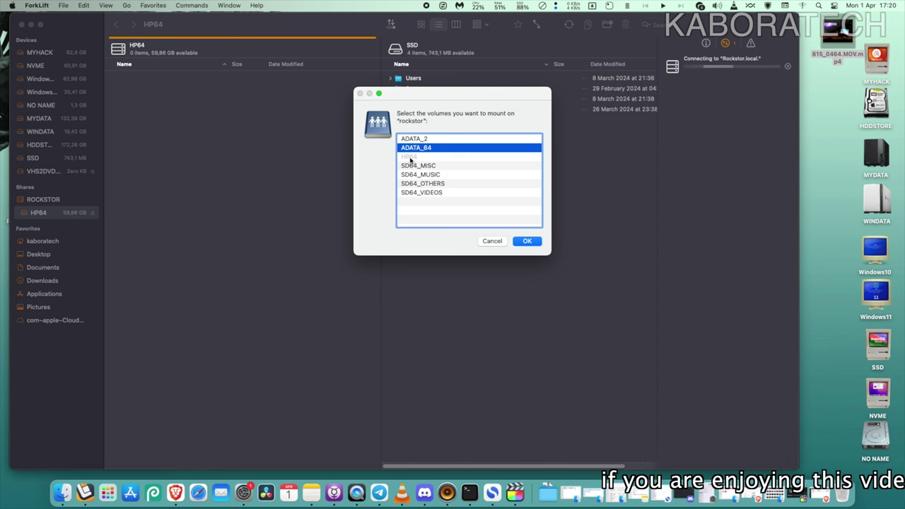
click(197, 40)
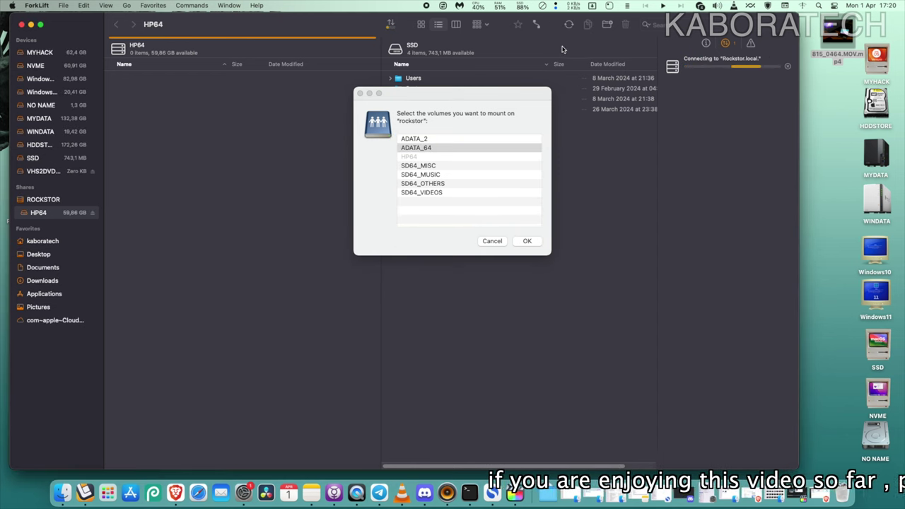
key(Tab)
double_click(434, 140)
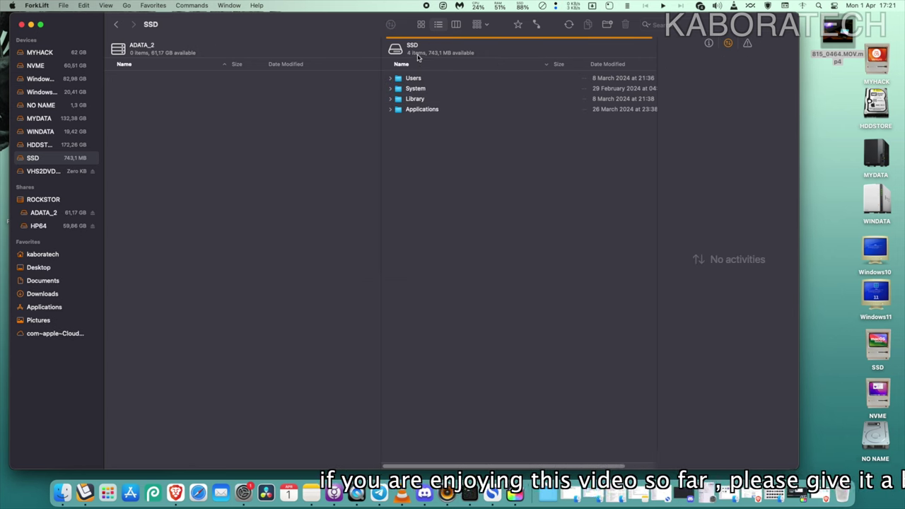
Step: Show HP64 in the right pane and create a Videos folder on ADATA_2
click(206, 48)
click(535, 53)
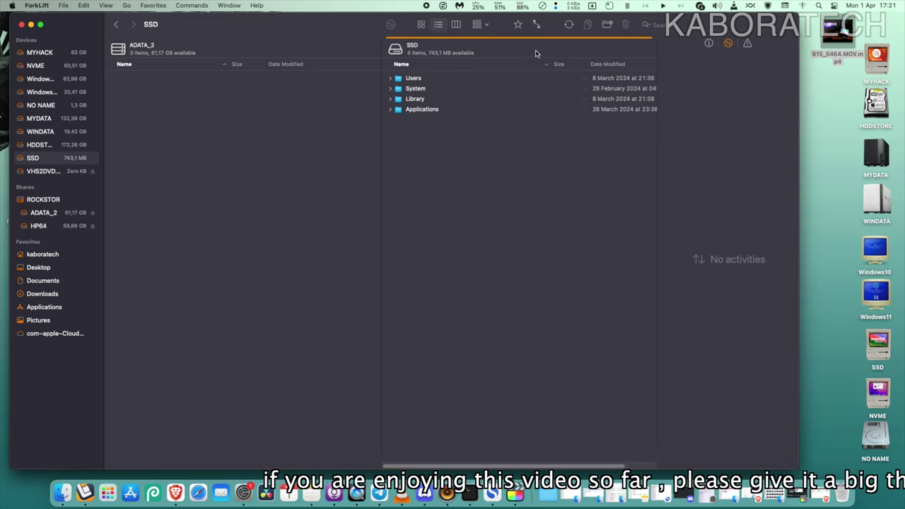
click(47, 225)
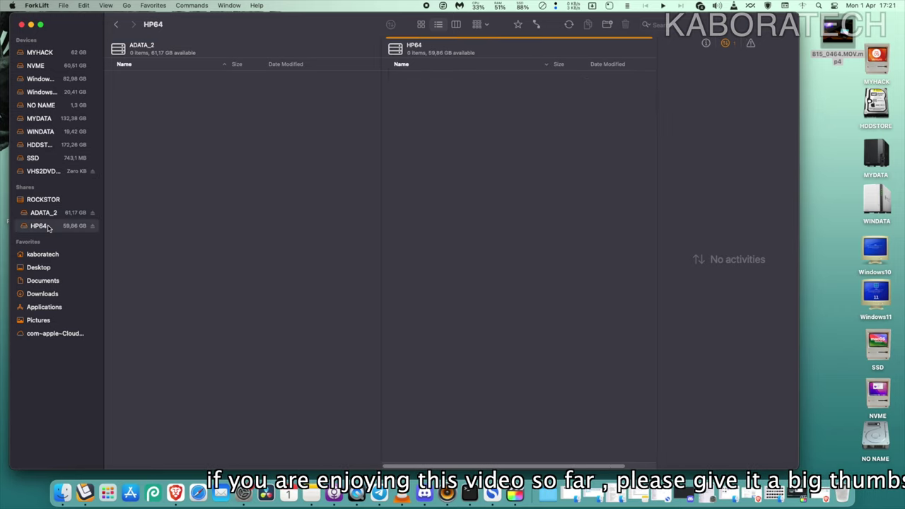
right_click(135, 116)
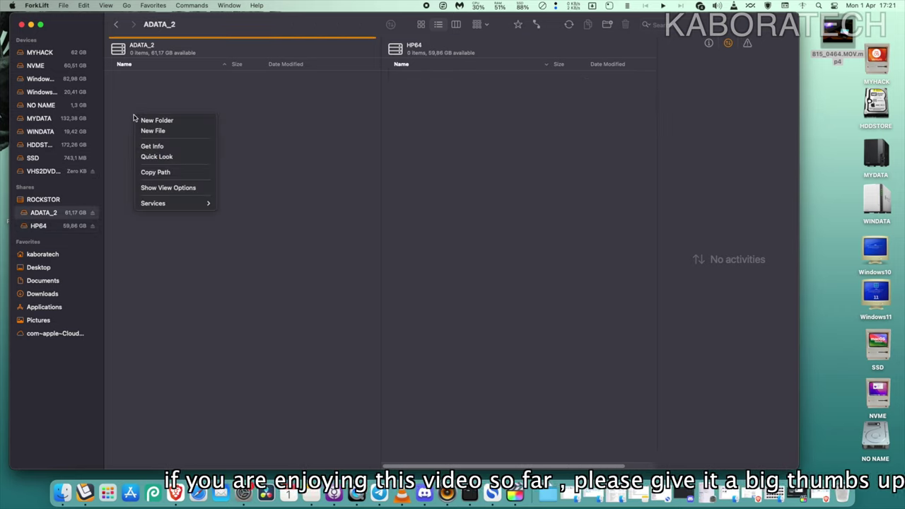
click(168, 123)
text(Videos)
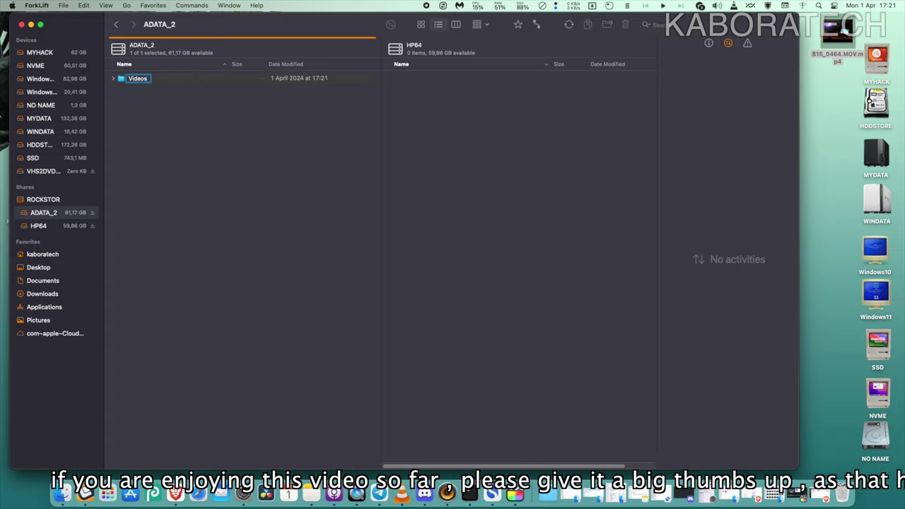
key(Return)
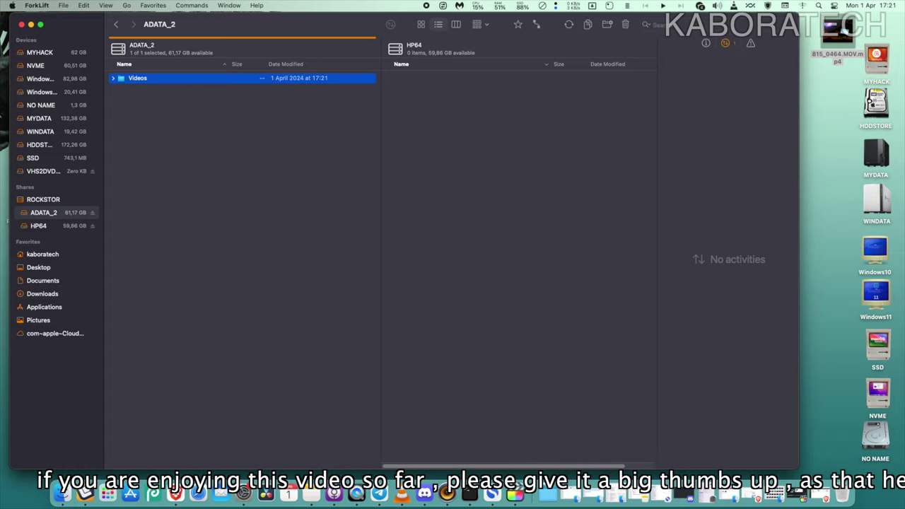
Step: Start creating a new folder on the HP64 share
click(478, 97)
right_click(480, 96)
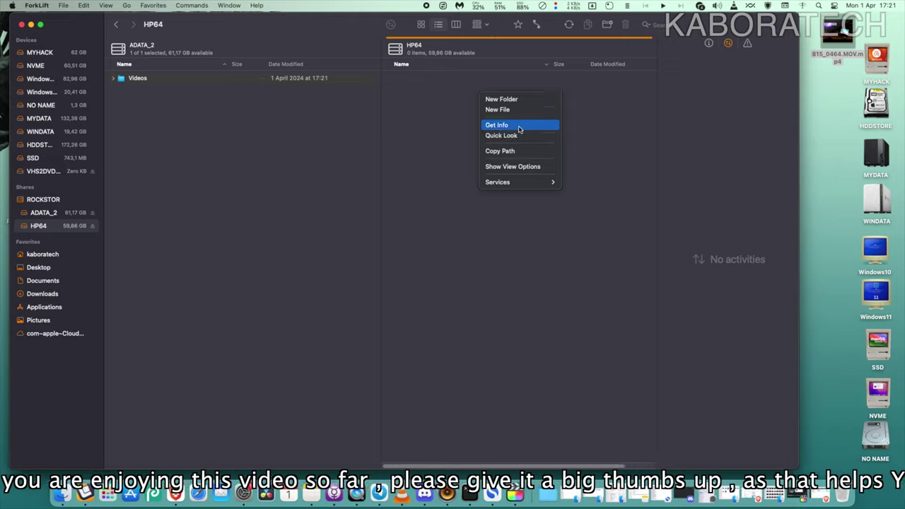
click(525, 103)
Step: Name the new HP64 folder Music
text(M)
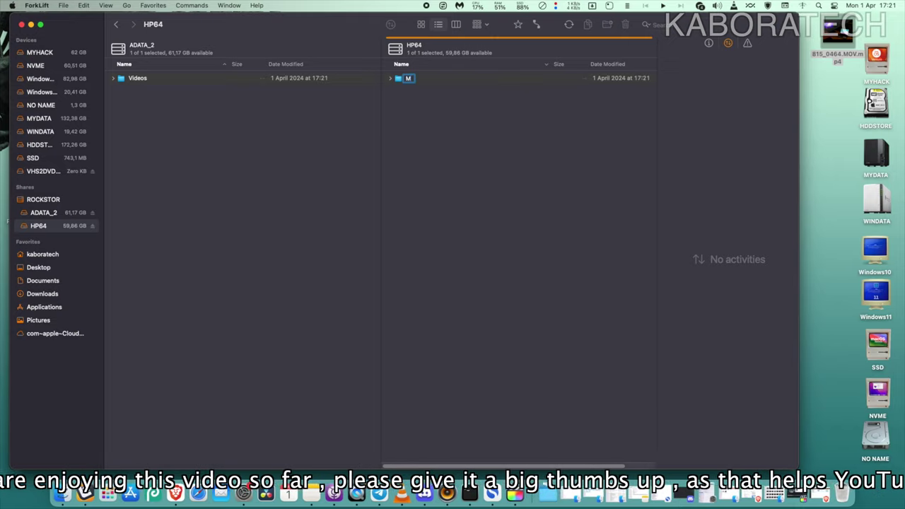
text(usic)
key(Return)
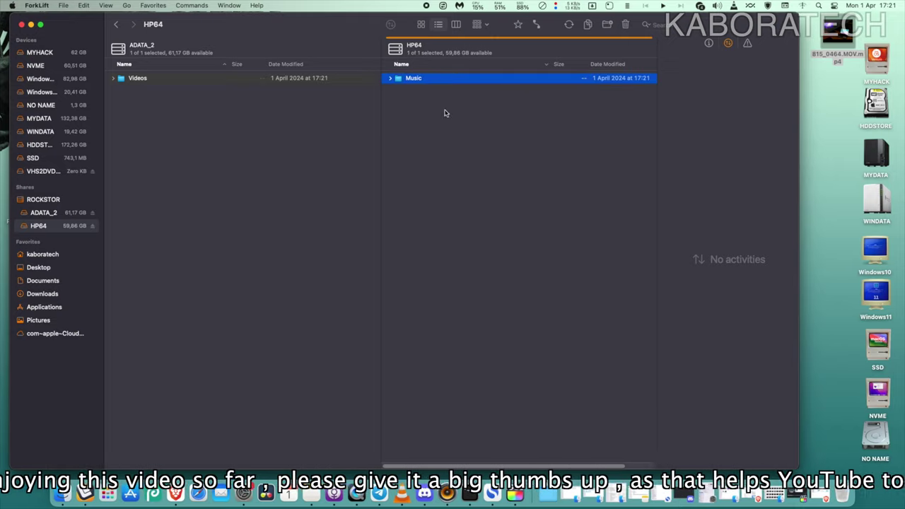
click(445, 113)
Step: Play the desktop video 815_0464.MOV.mp4 in VLC, then close it
drag(836, 38, 829, 69)
double_click(829, 69)
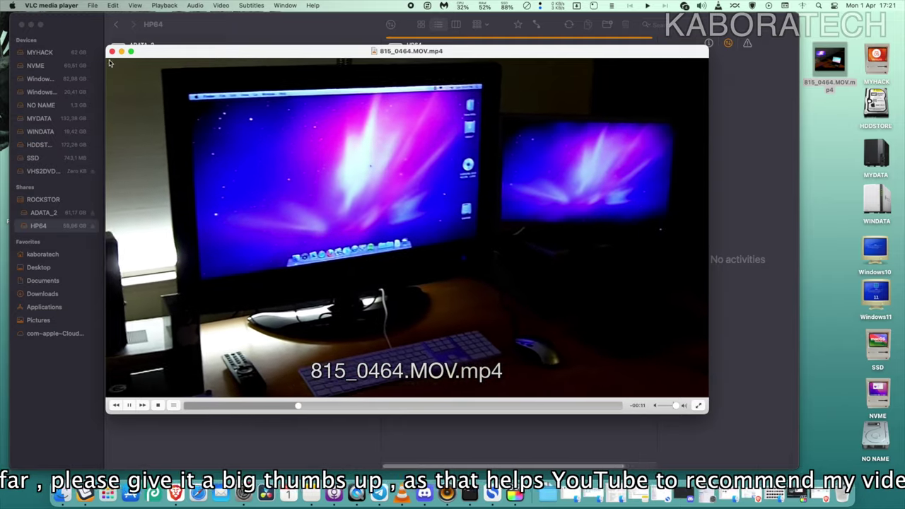
key(super+w)
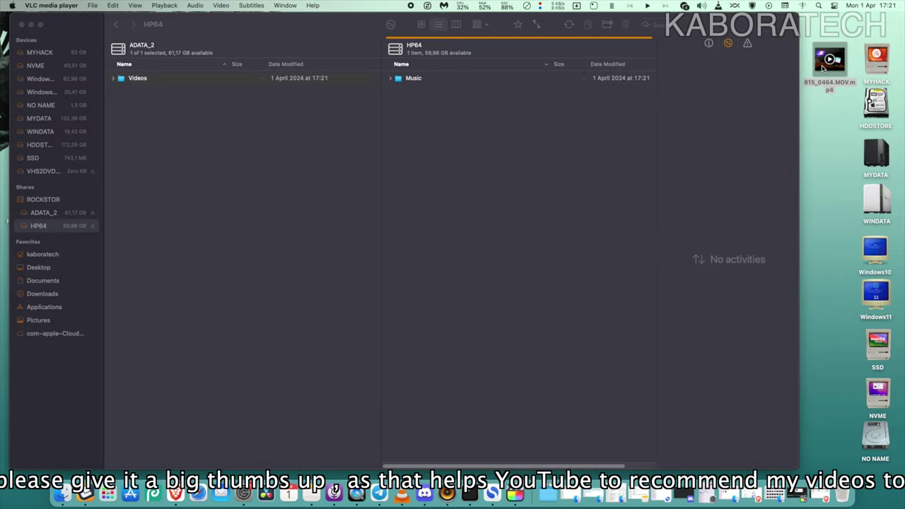
Step: Copy 815_0464.MOV.mp4 into ADATA_2's Videos folder and play it from the share in VLC
click(823, 68)
double_click(121, 80)
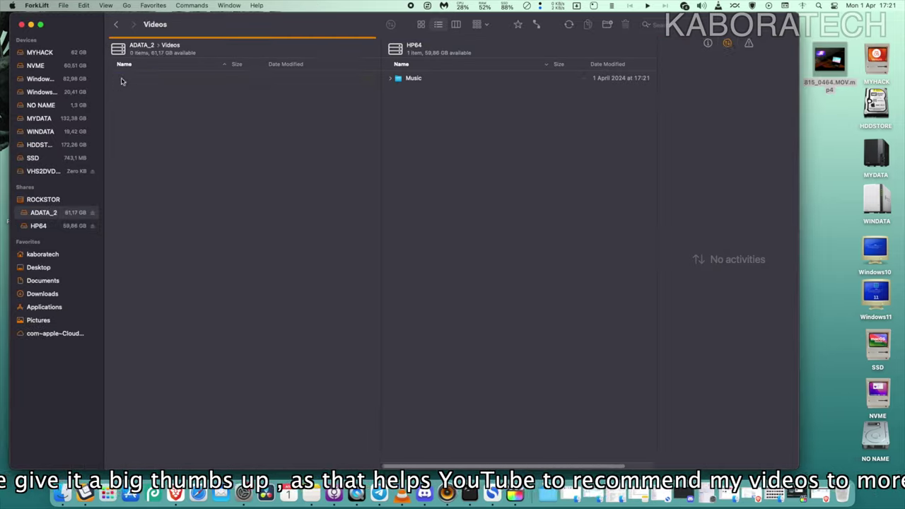
drag(829, 60, 275, 154)
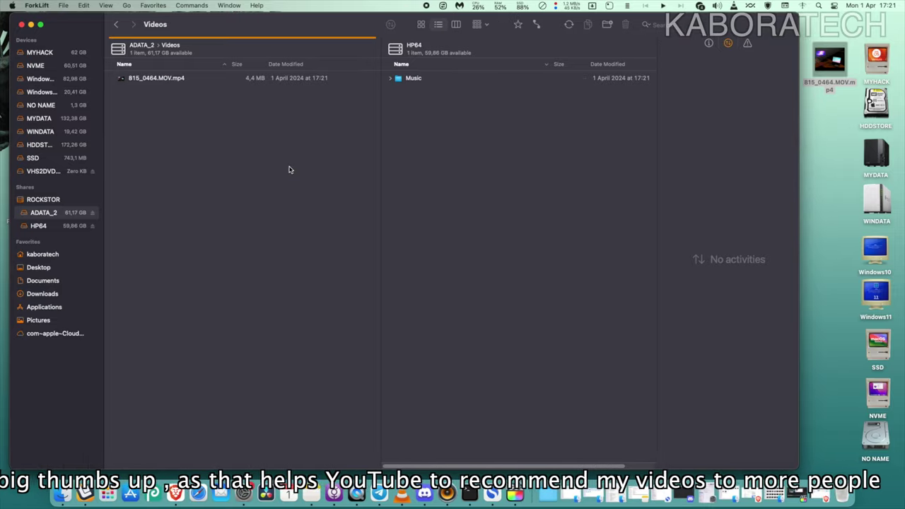
double_click(157, 79)
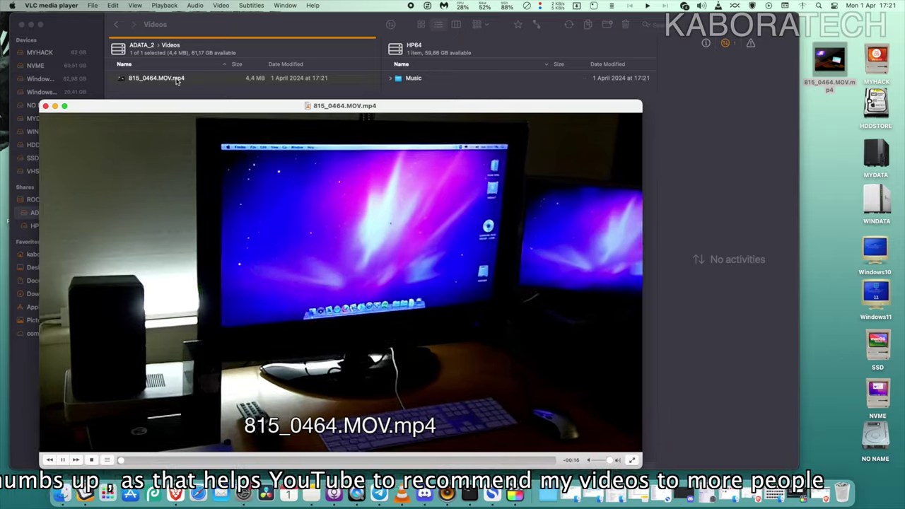
click(45, 106)
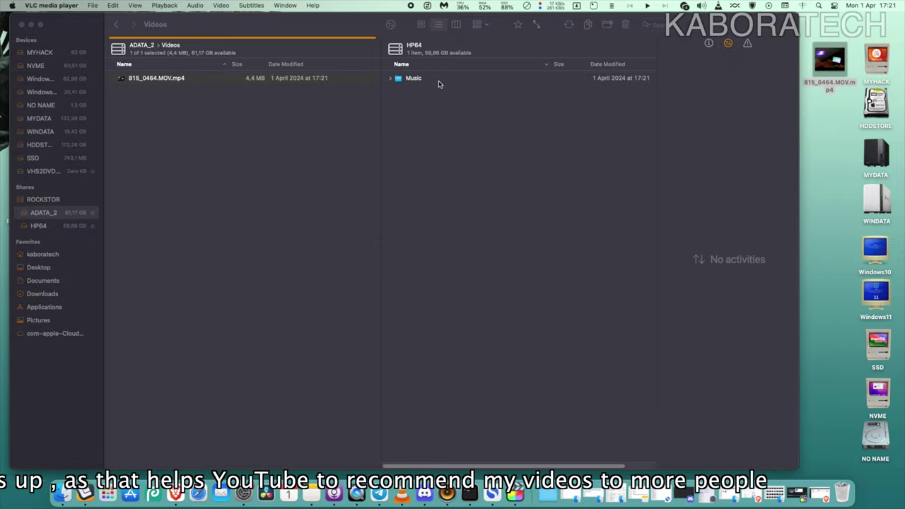
click(420, 82)
click(418, 81)
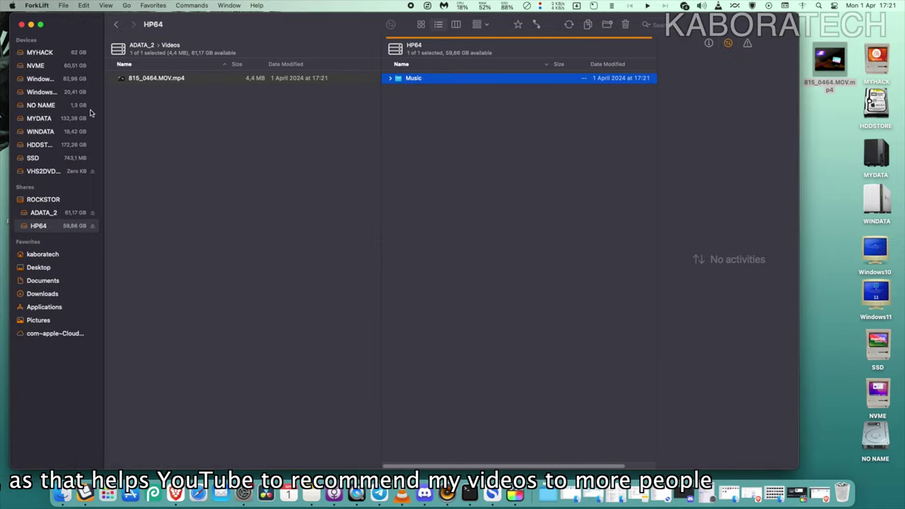
Step: Browse the left pane to MYHACK > Users > kaboratech > Music
click(170, 58)
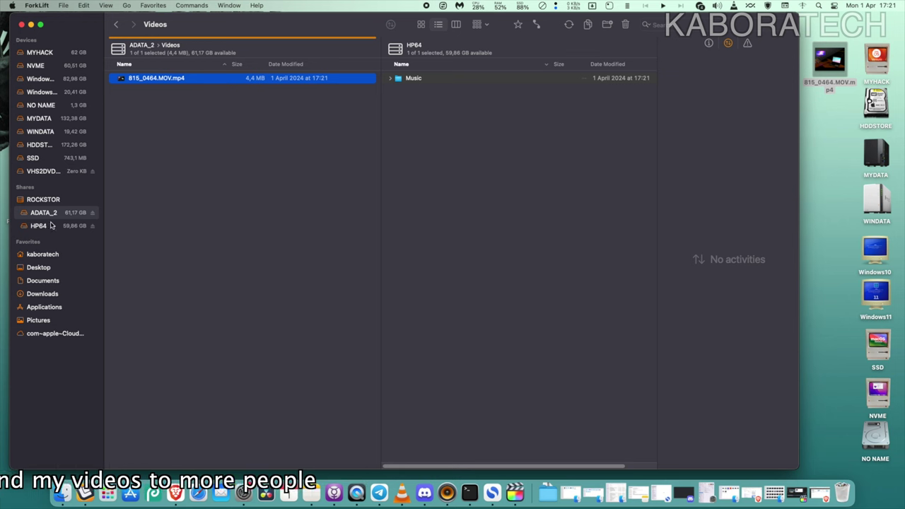
click(46, 54)
double_click(140, 110)
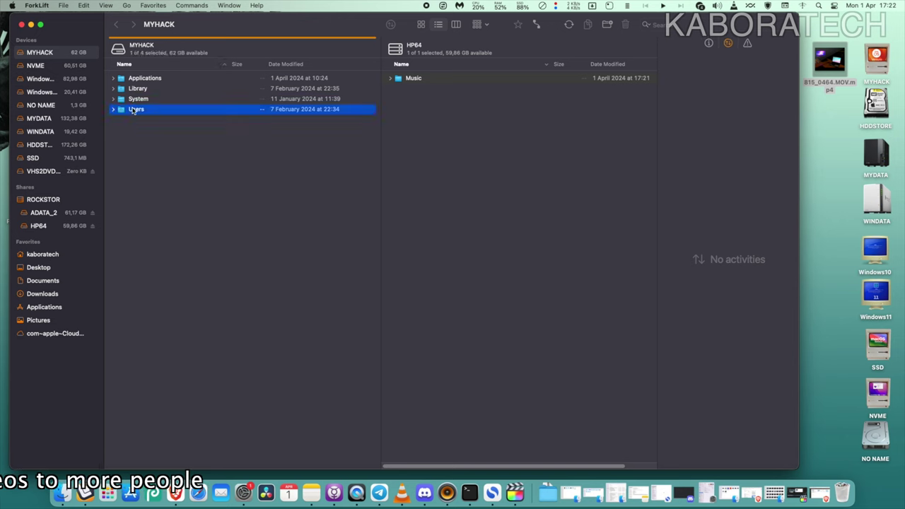
double_click(145, 79)
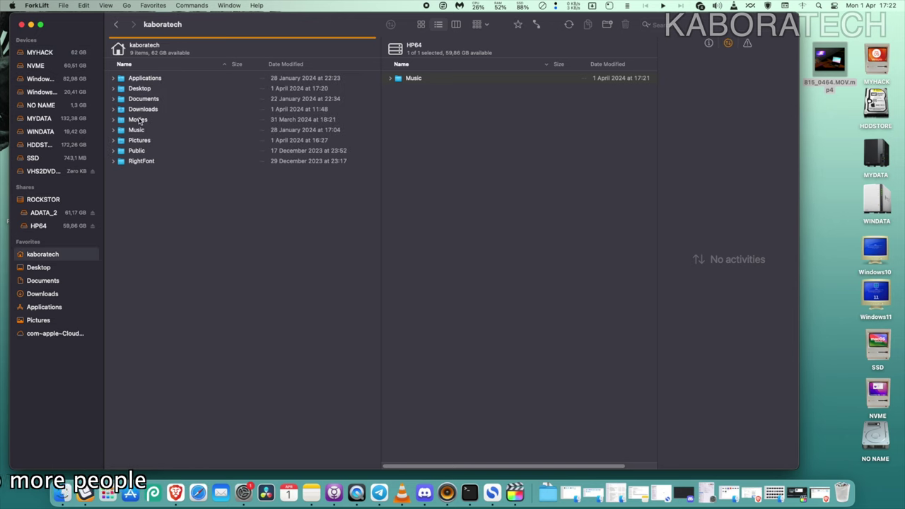
double_click(137, 130)
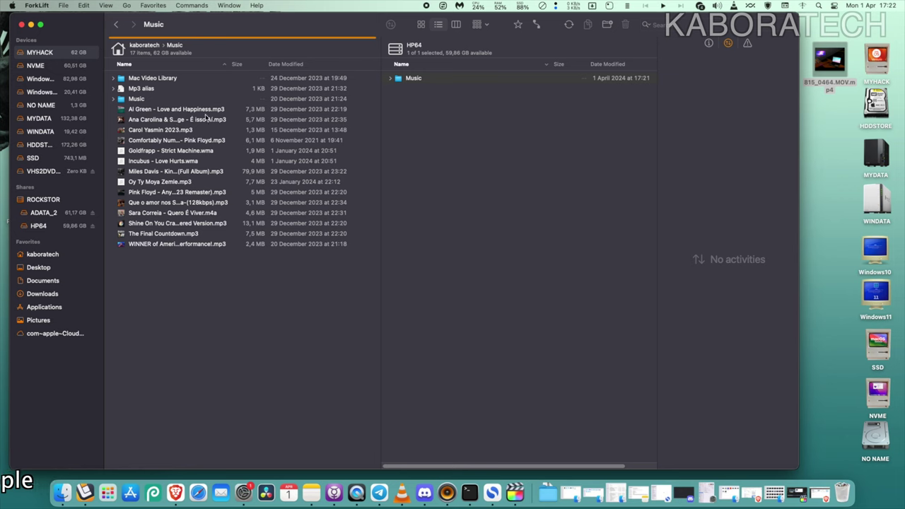
click(189, 225)
Step: Copy Shine On You Crazy Diamond and the songs Carol Yasmin through WINNER into HP64's Music folder
click(444, 79)
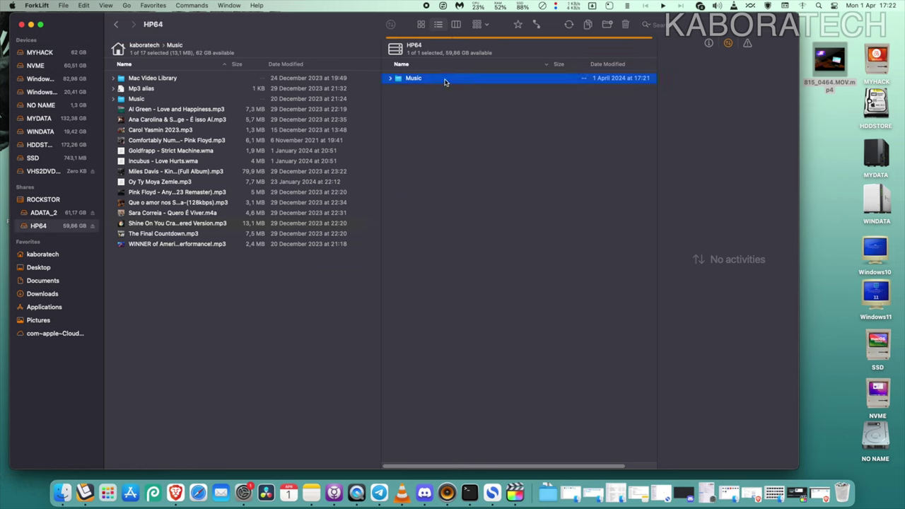
double_click(444, 79)
click(161, 233)
click(162, 224)
drag(162, 226, 490, 159)
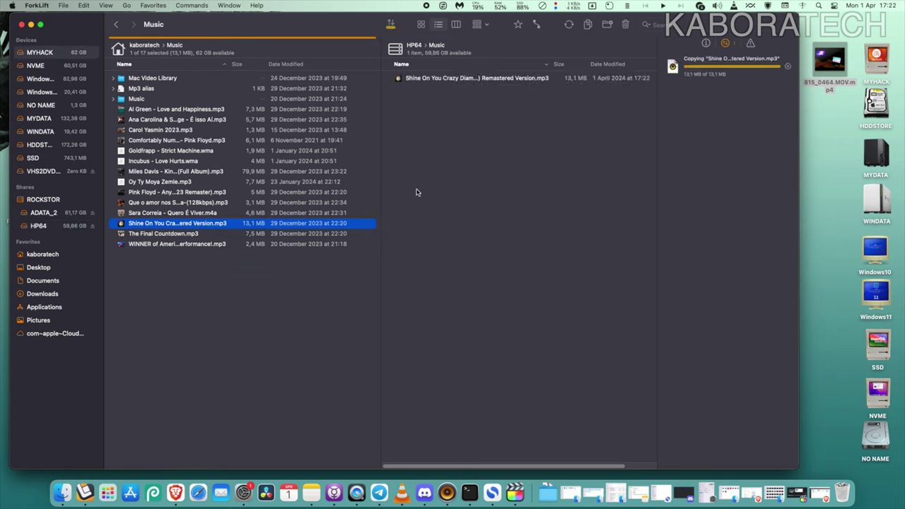
drag(187, 272, 521, 134)
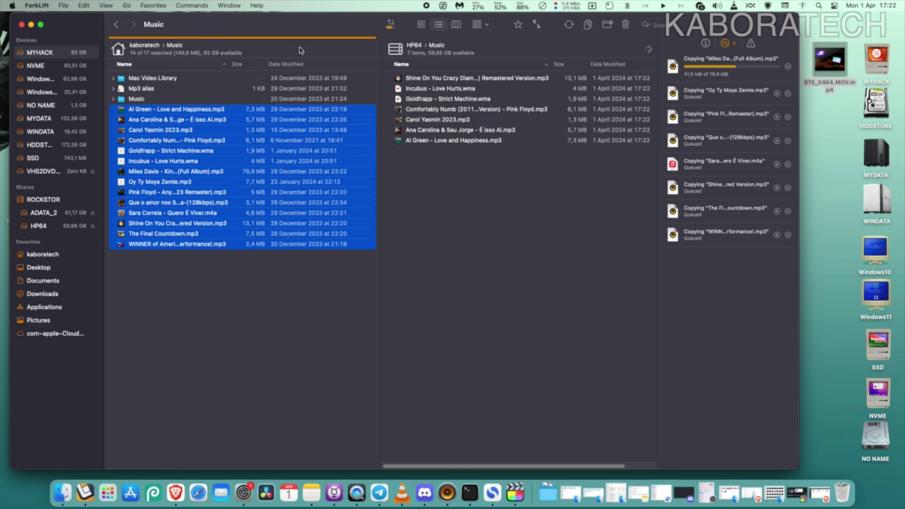
Step: Mount rockstor's ADATA_64 share, replace the duplicate Shine On You Crazy Diamond track, and return to HP64's root
click(116, 24)
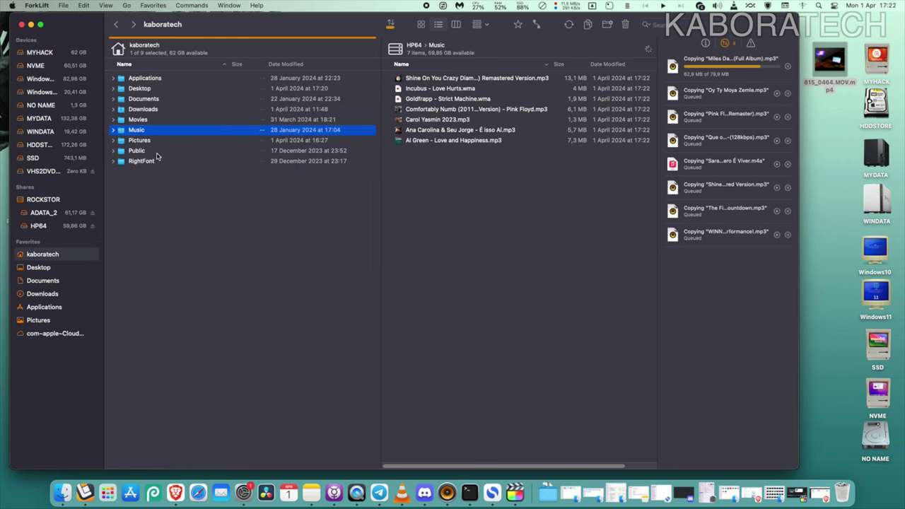
click(44, 200)
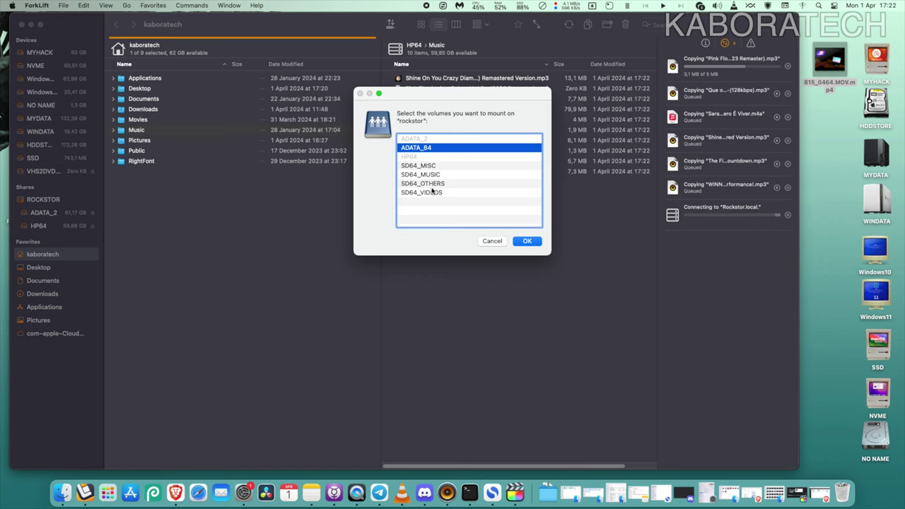
double_click(425, 149)
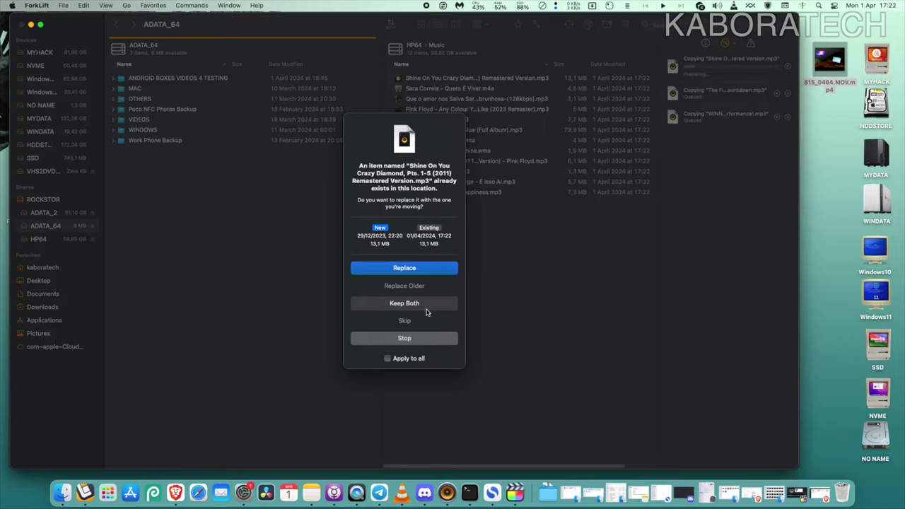
click(419, 270)
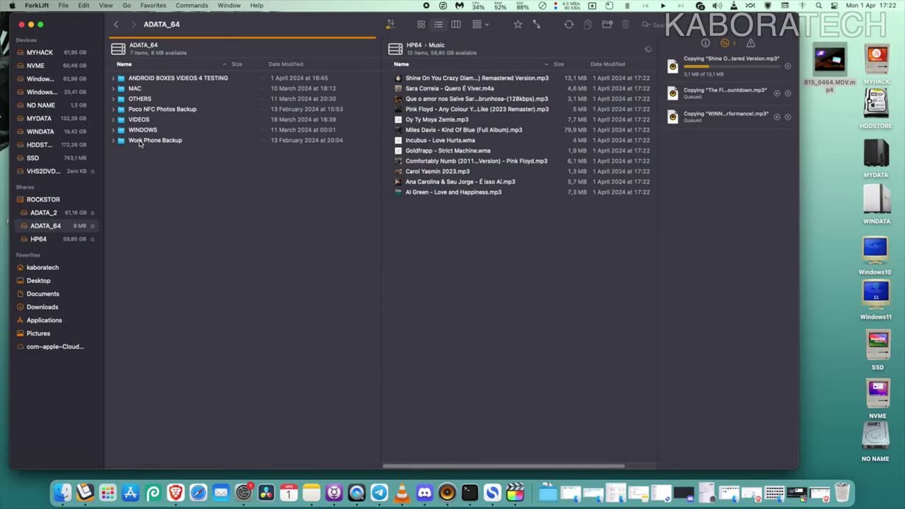
click(167, 79)
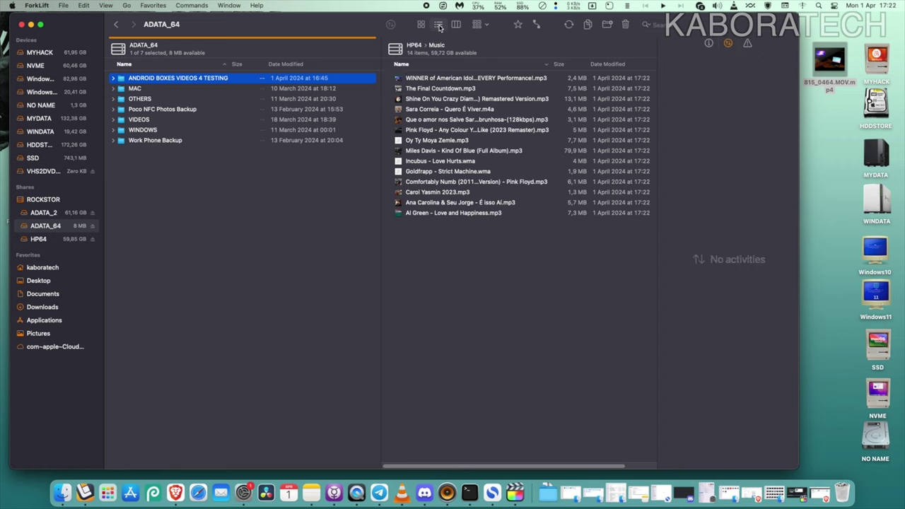
click(413, 46)
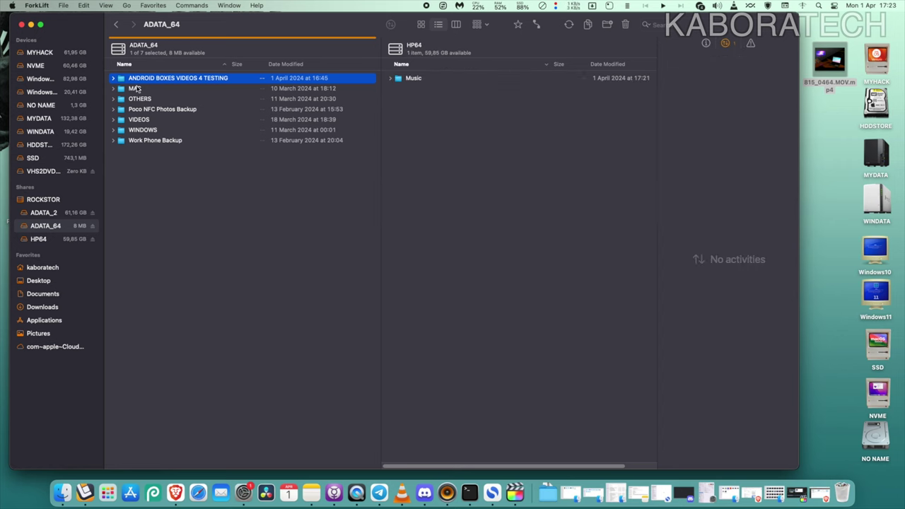
Step: Move the ANDROID BOXES VIDEOS 4 TESTING folder from ADATA_64 into the HP64 pane
right_click(141, 81)
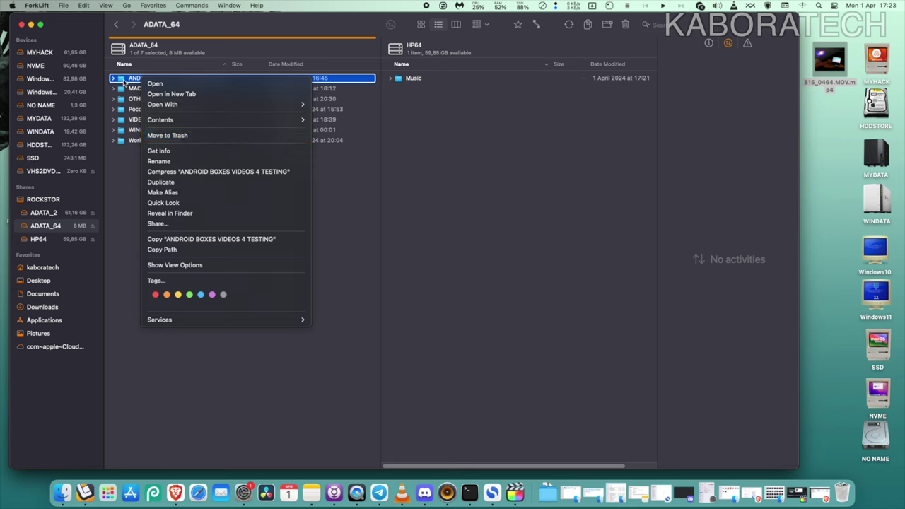
click(123, 81)
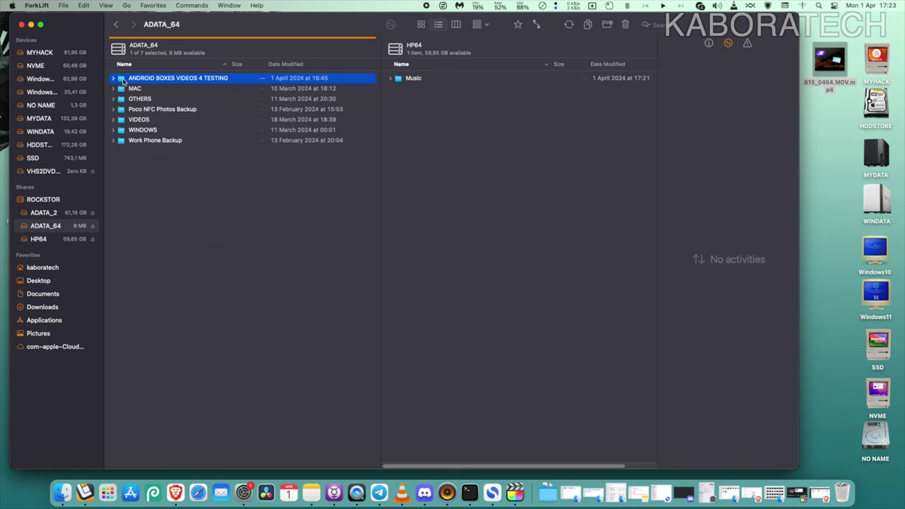
click(84, 6)
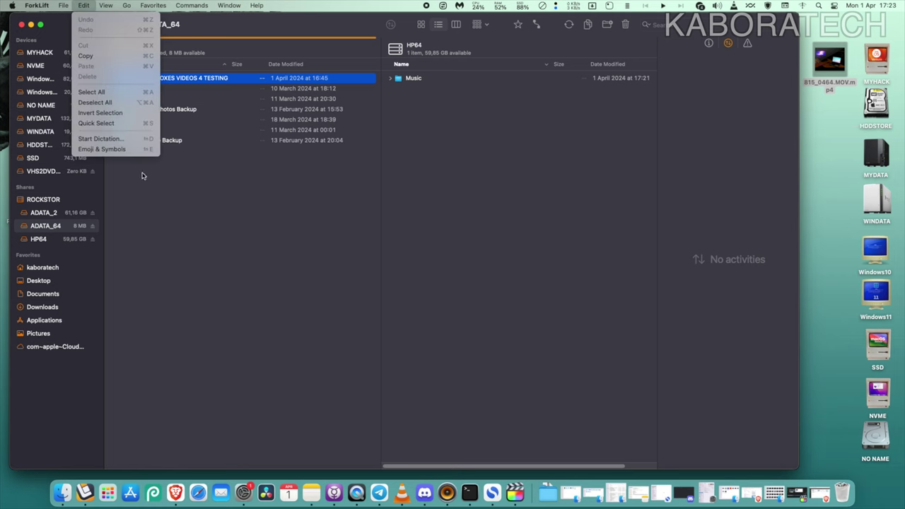
click(193, 170)
right_click(122, 80)
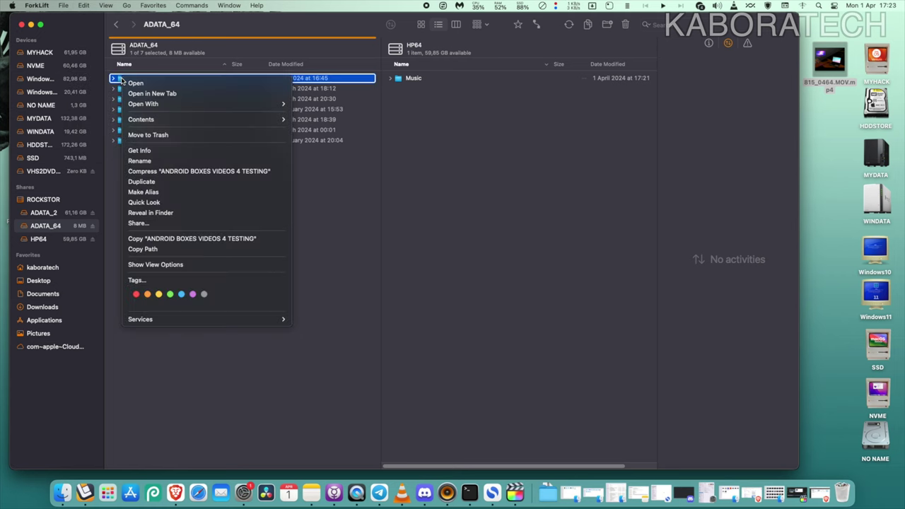
click(184, 395)
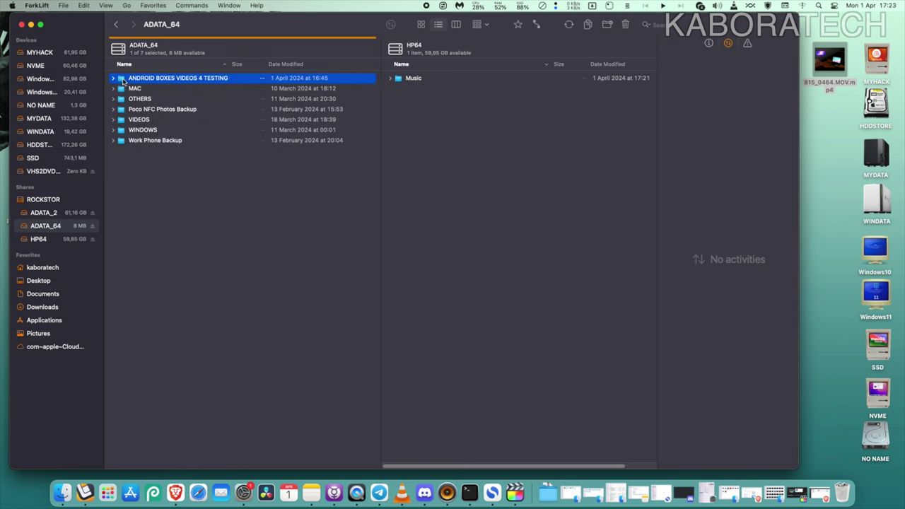
drag(122, 82, 411, 119)
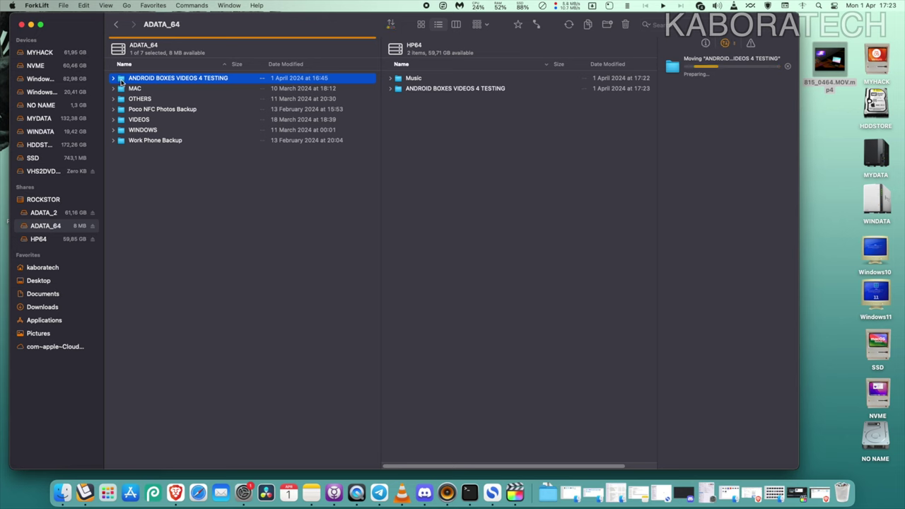
Step: Check the moved folder's subfolders on HP64, then cancel the ROCKSTOR volume mount dialog
click(114, 78)
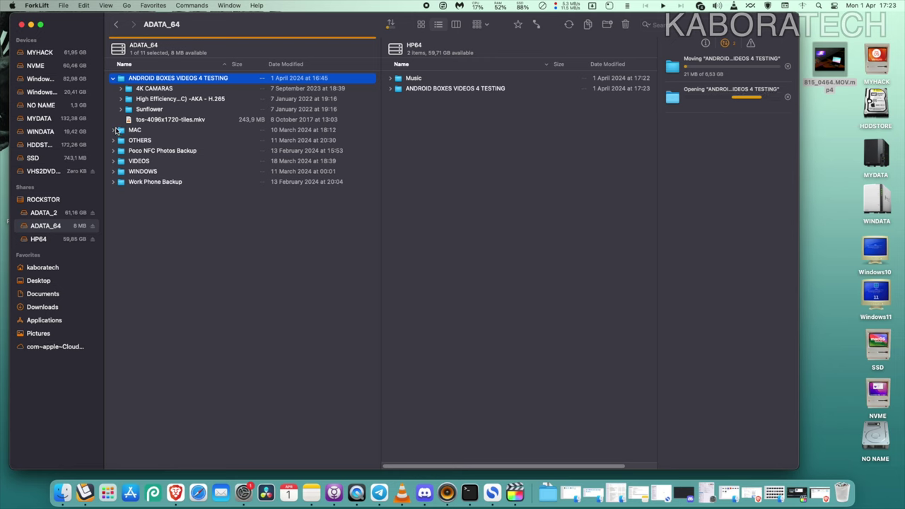
click(390, 89)
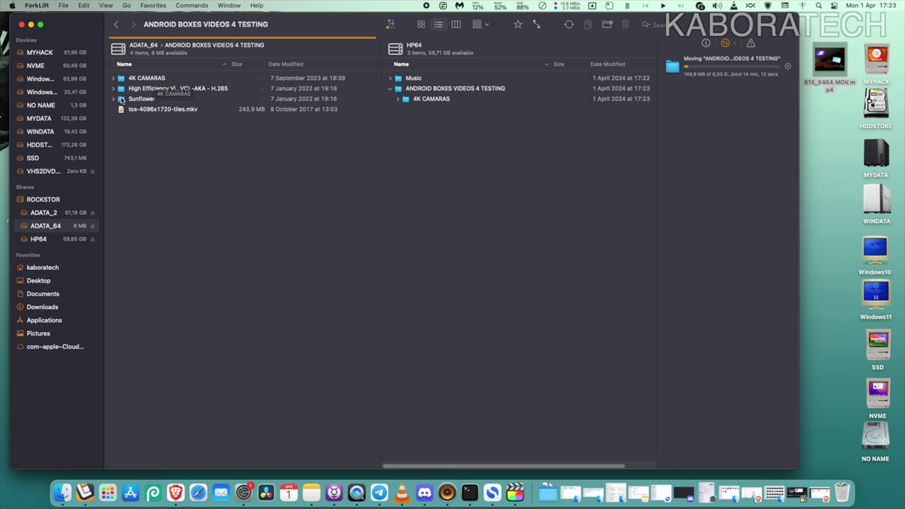
click(46, 202)
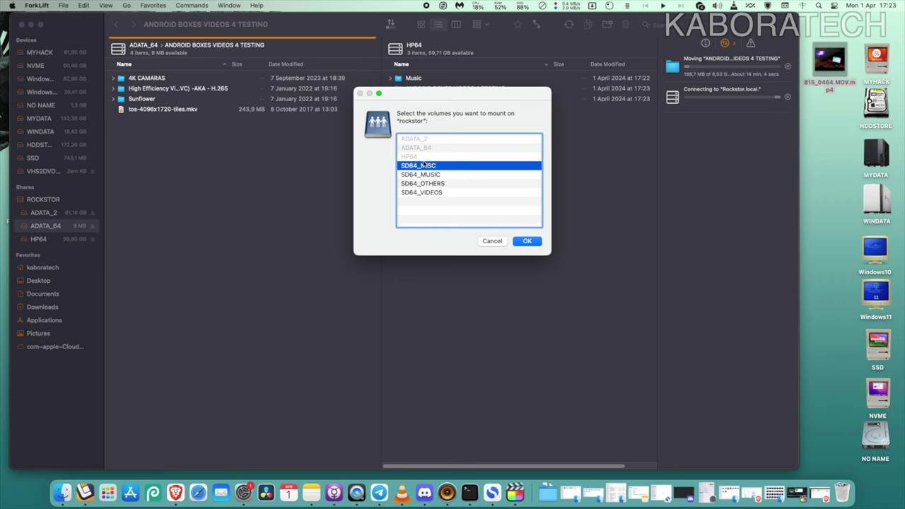
click(494, 241)
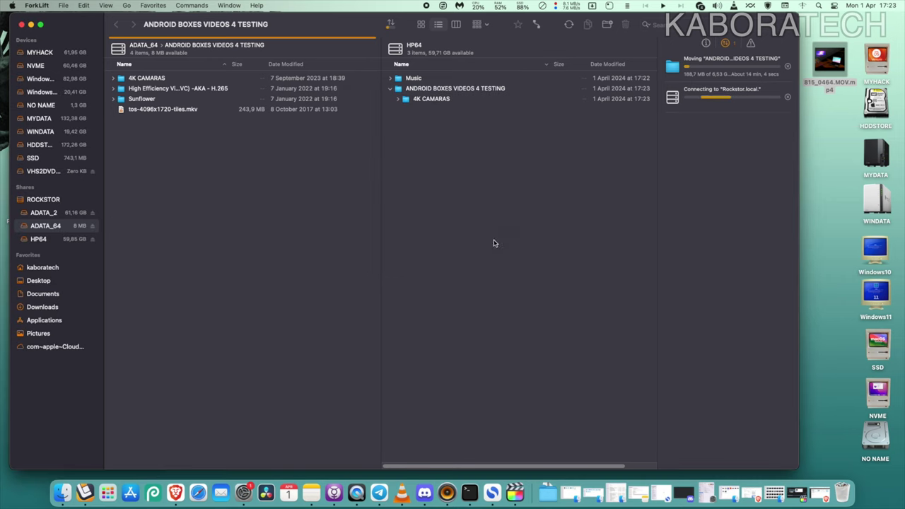
drag(328, 23, 324, 26)
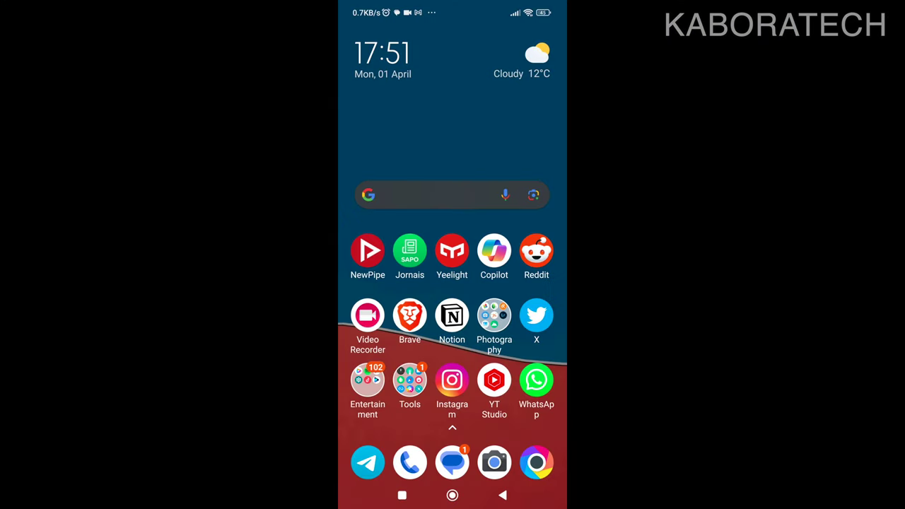
Step: Launch File Manager + and browse the Music folder on 192.168.1.190's HP64 share
drag(524, 283, 382, 283)
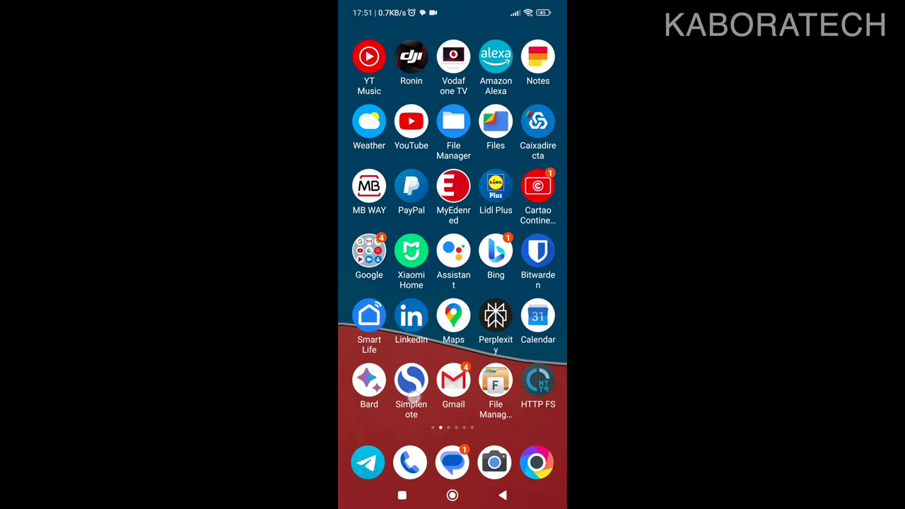
click(493, 381)
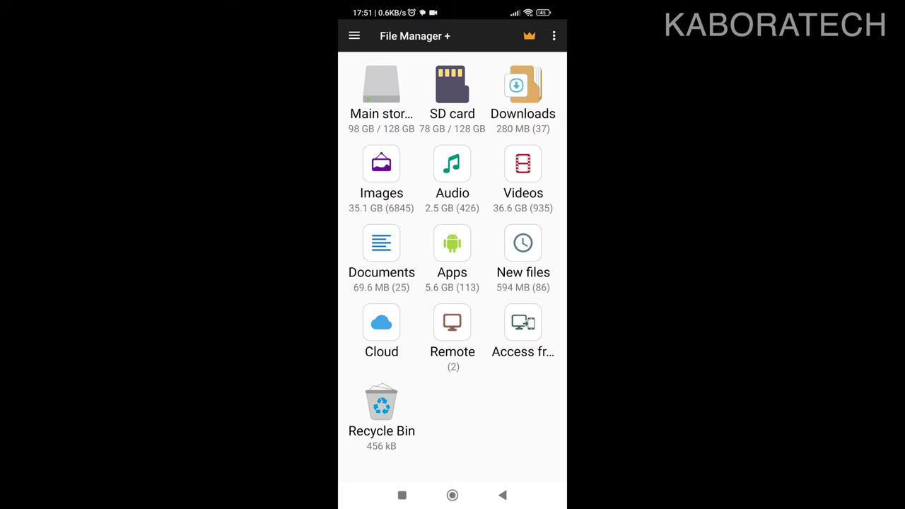
click(452, 332)
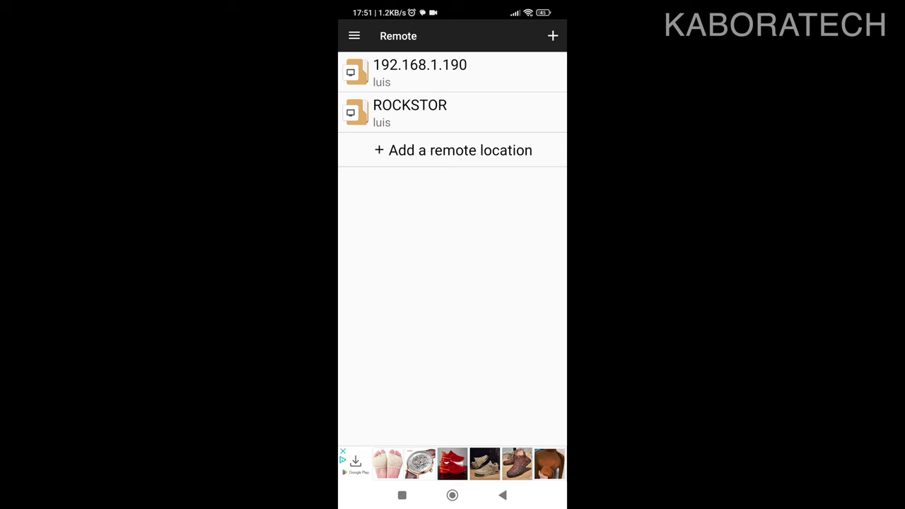
click(450, 72)
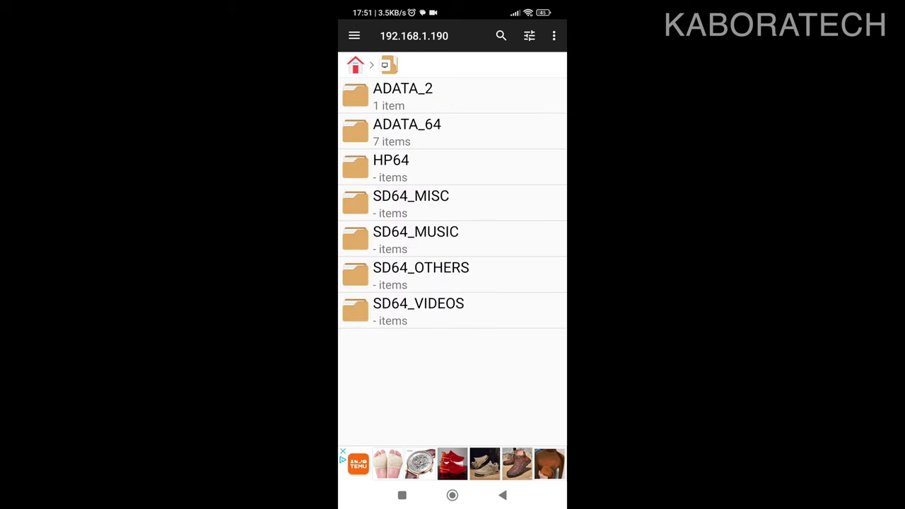
click(391, 167)
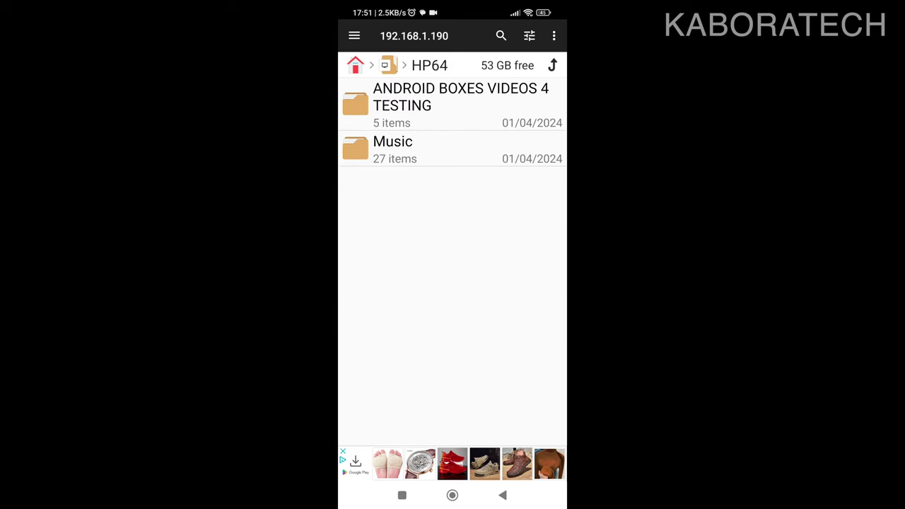
click(420, 152)
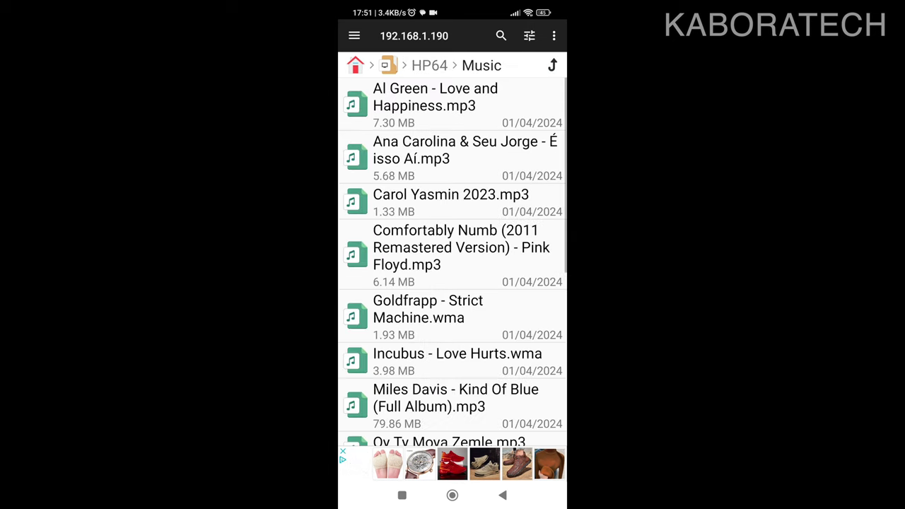
scroll(453, 261, down, 10)
scroll(452, 261, up, 10)
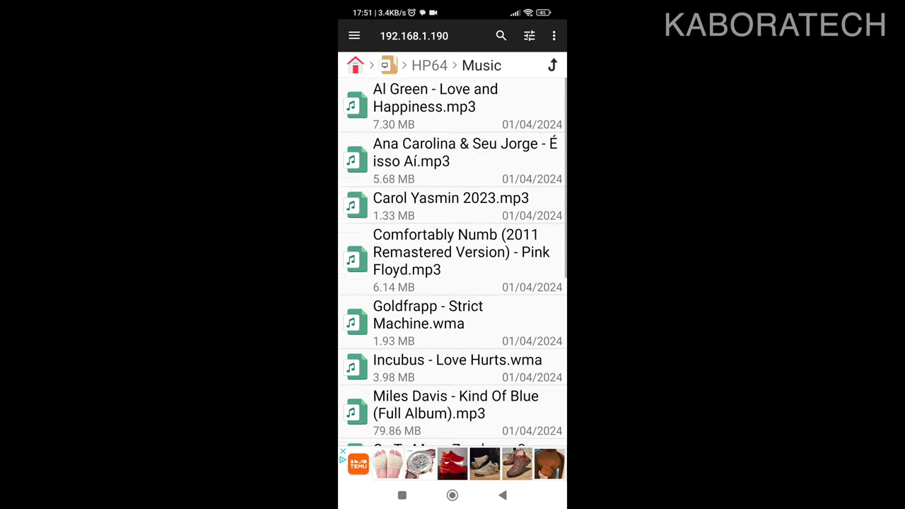
click(429, 65)
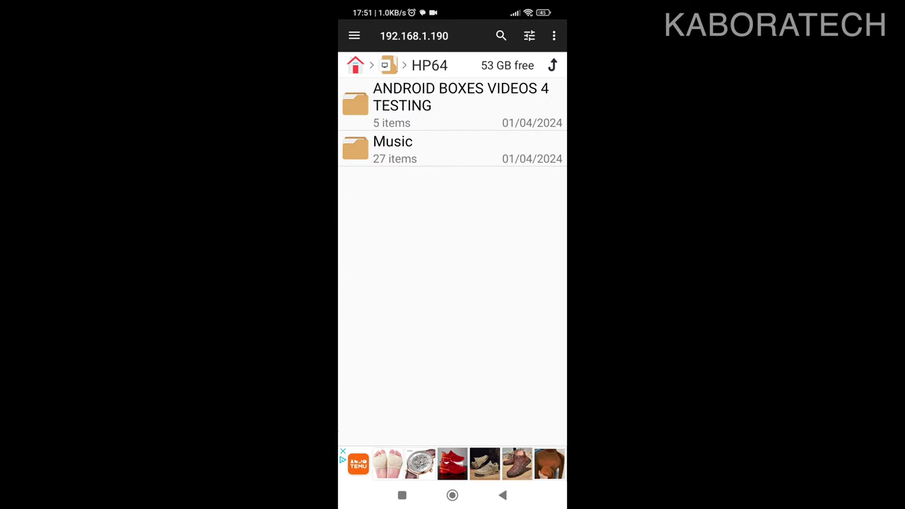
Step: Stream bbb_sunflower_2160p_30fps_normal.mp4 from ANDROID BOXES VIDEOS 4 TESTING > Sunflower, then pause it
click(460, 97)
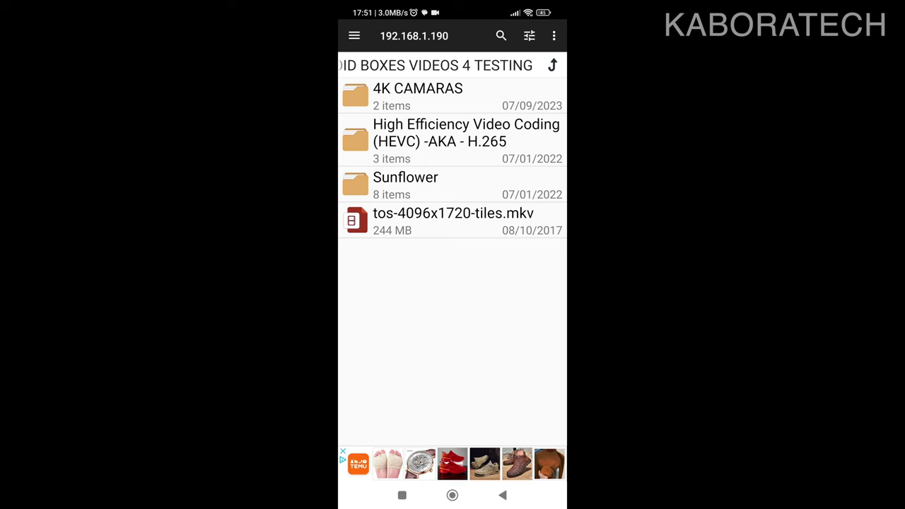
click(405, 186)
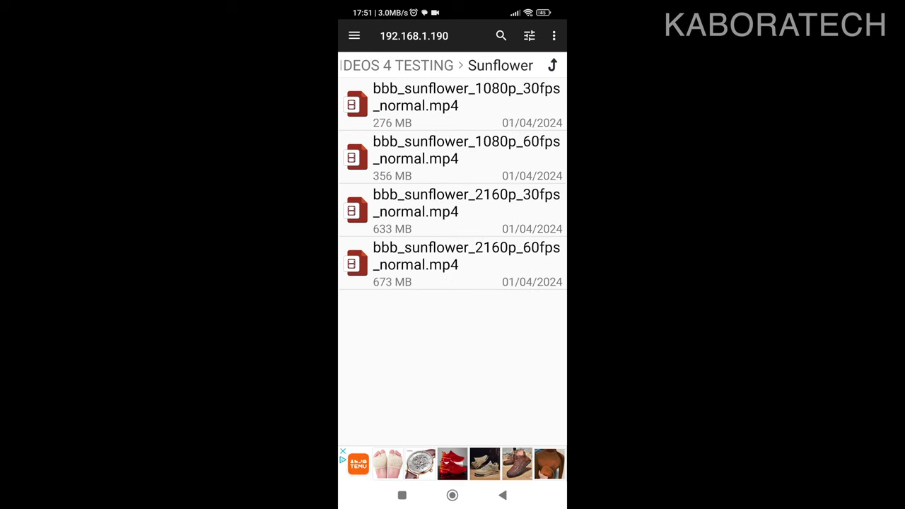
click(471, 210)
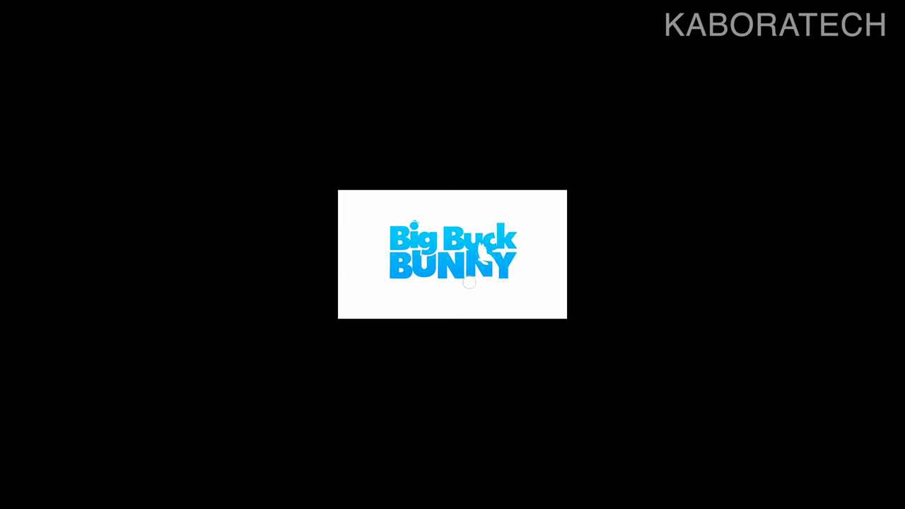
click(469, 282)
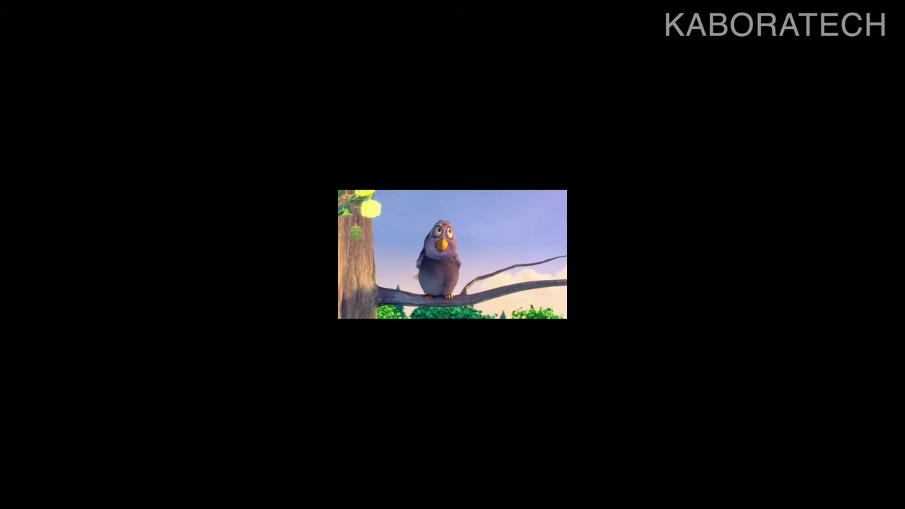
click(453, 255)
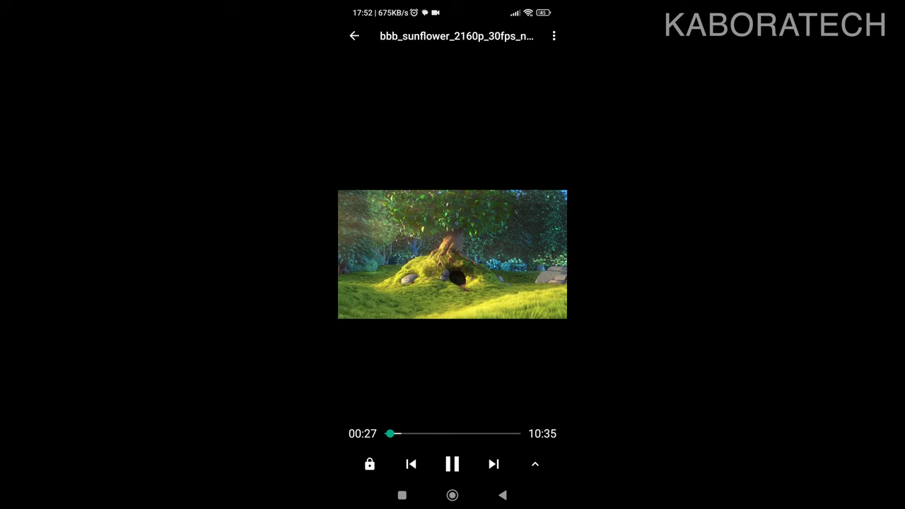
click(453, 463)
Step: Close the player and open tos-4096x1720-tiles.mkv to bring up the app chooser
click(503, 495)
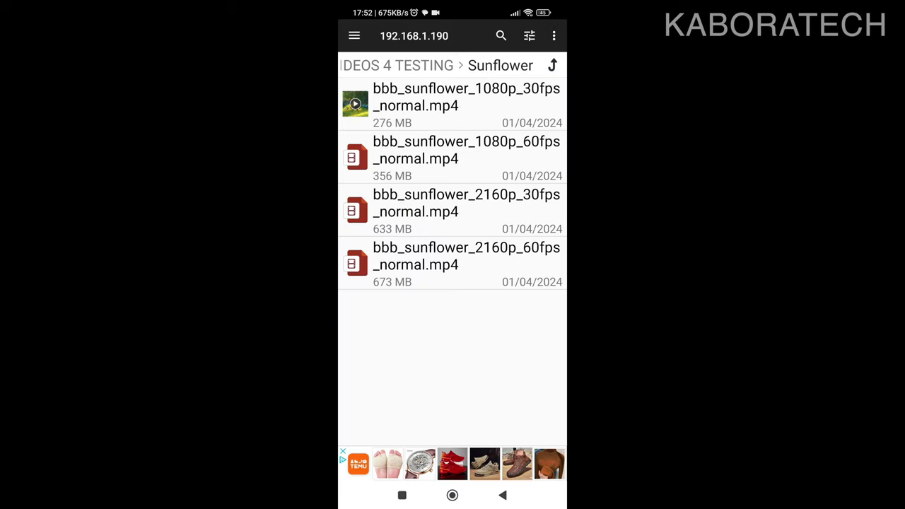
click(502, 495)
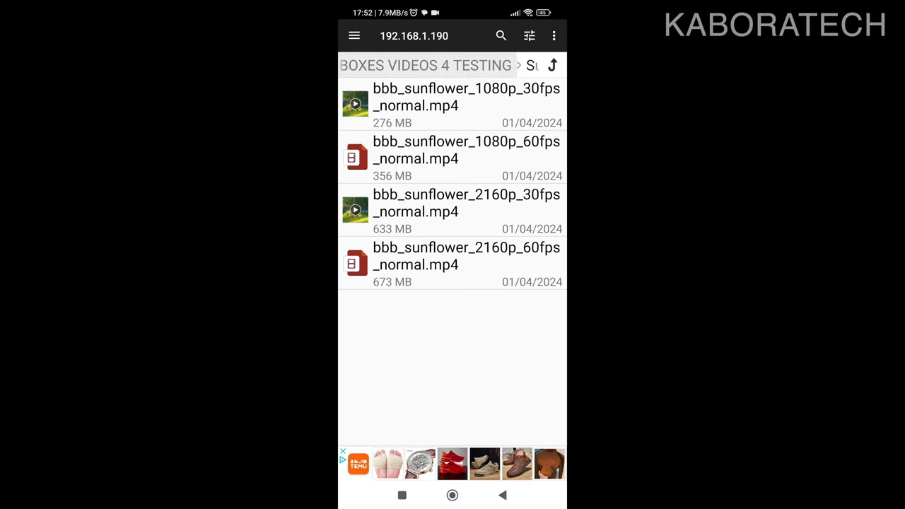
click(438, 218)
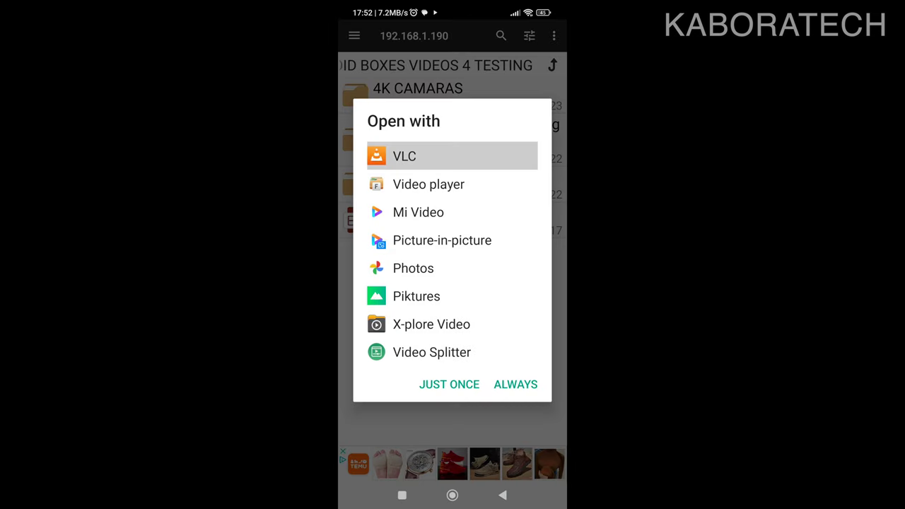
Step: Play tos-4096x1720-tiles.mkv once in VLC, seek ahead to about 6:03, then return to the folder
click(454, 386)
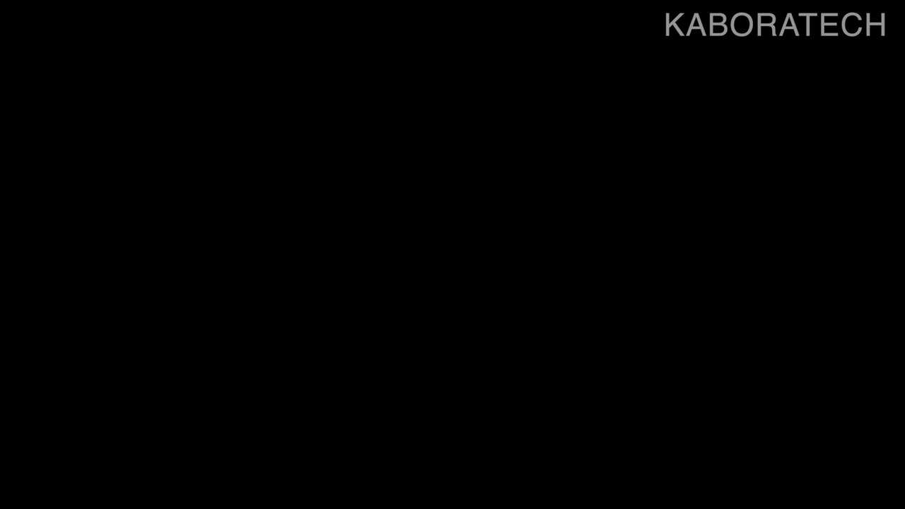
click(457, 318)
drag(343, 445, 448, 445)
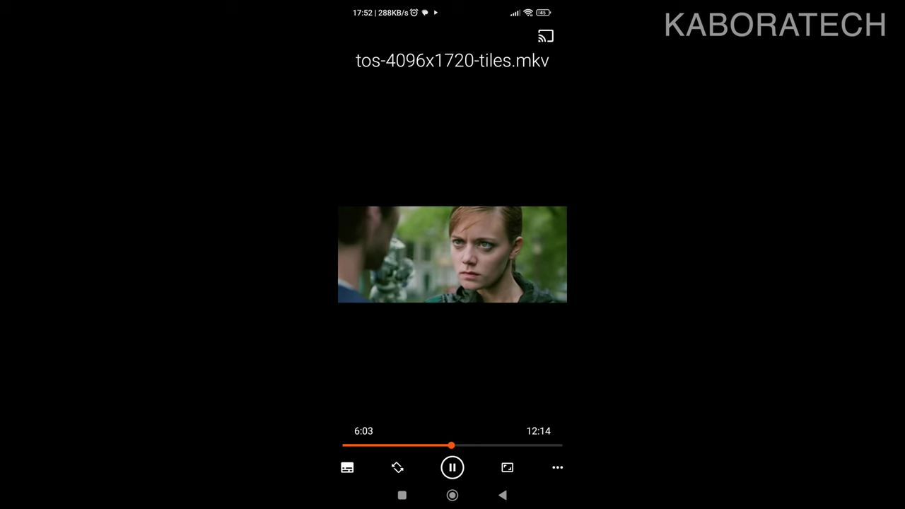
click(503, 495)
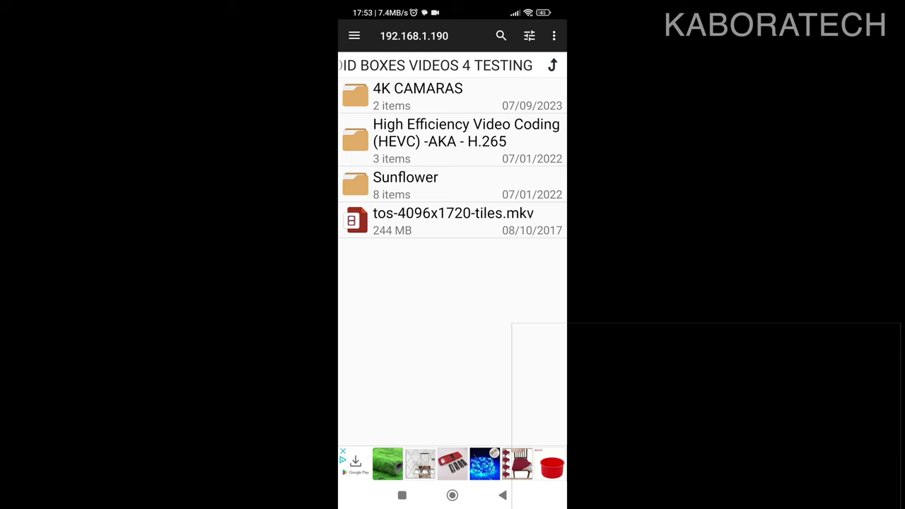
Step: Go from HP64 to the 192.168.1.190 server's ADATA_2 Videos folder and play 815_0464.MOV.mp4
drag(382, 65, 471, 65)
drag(360, 66, 433, 65)
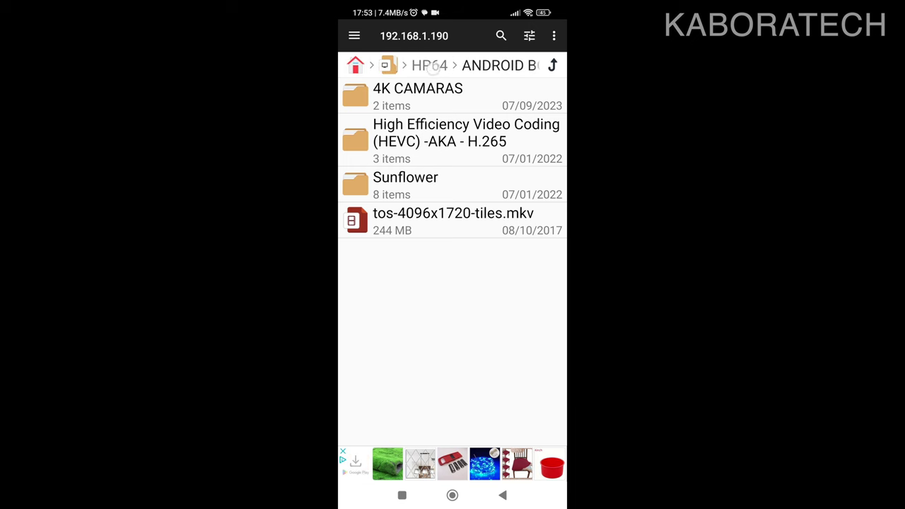
click(429, 65)
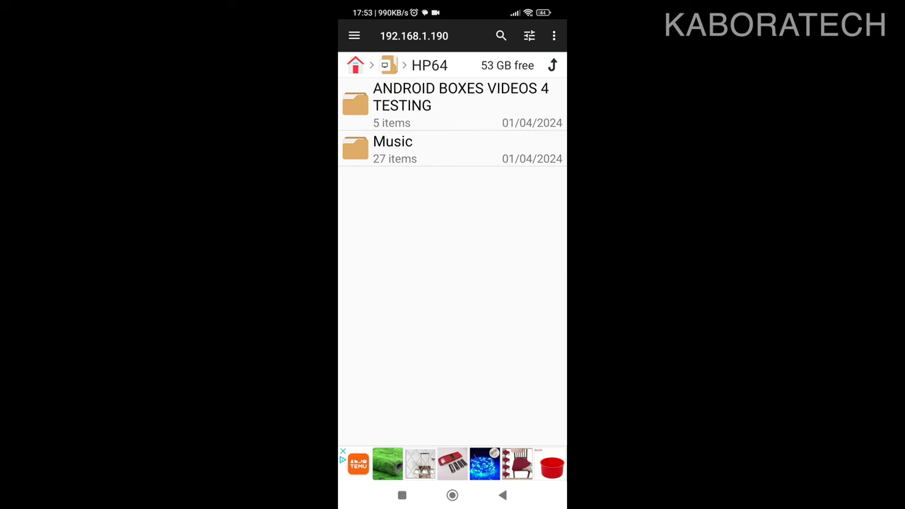
click(355, 65)
click(453, 333)
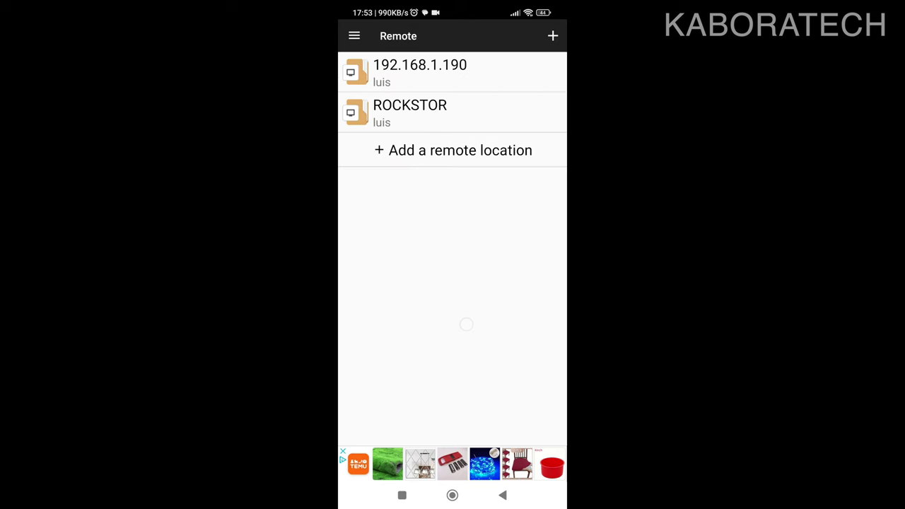
click(419, 70)
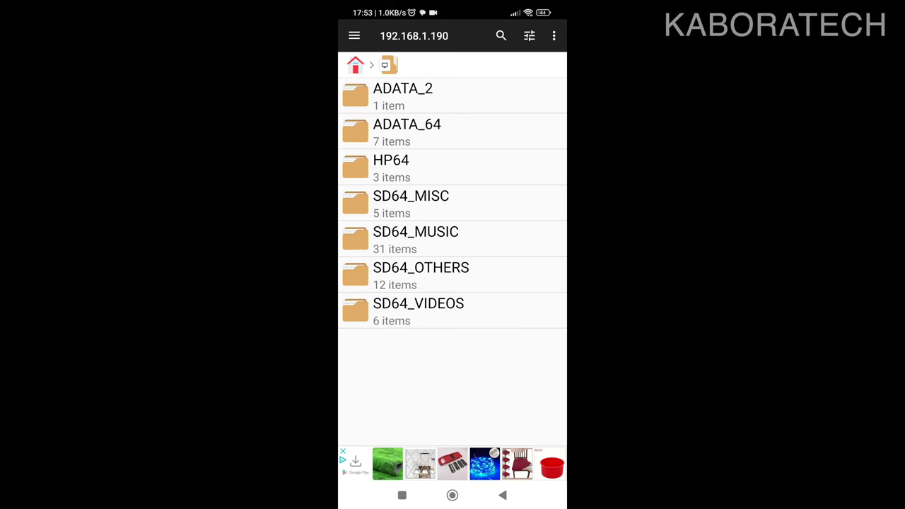
click(445, 97)
click(415, 90)
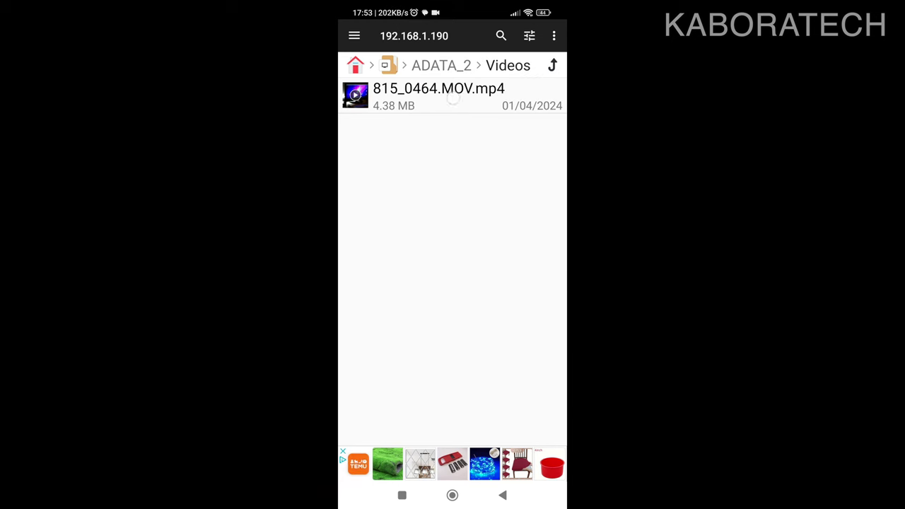
click(453, 99)
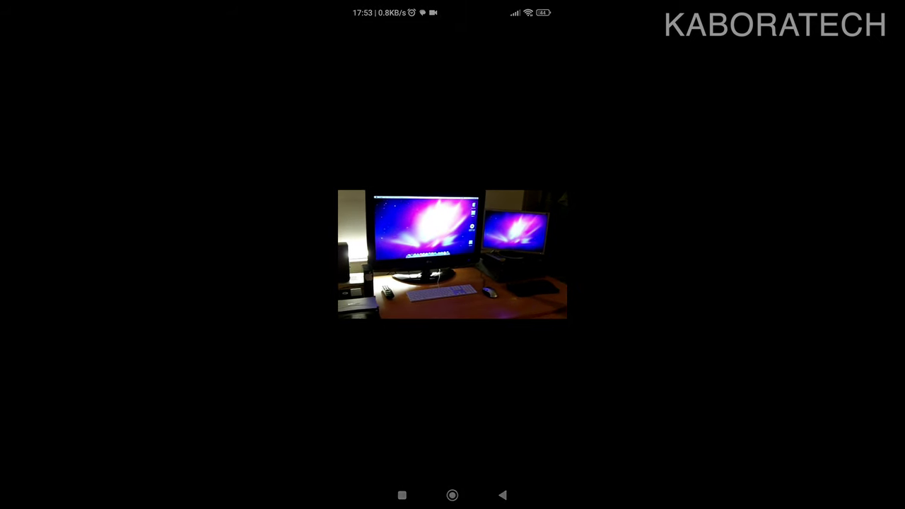
Step: Return to the phone's home screen and swipe through the pages to the one with PhotoSync
click(452, 495)
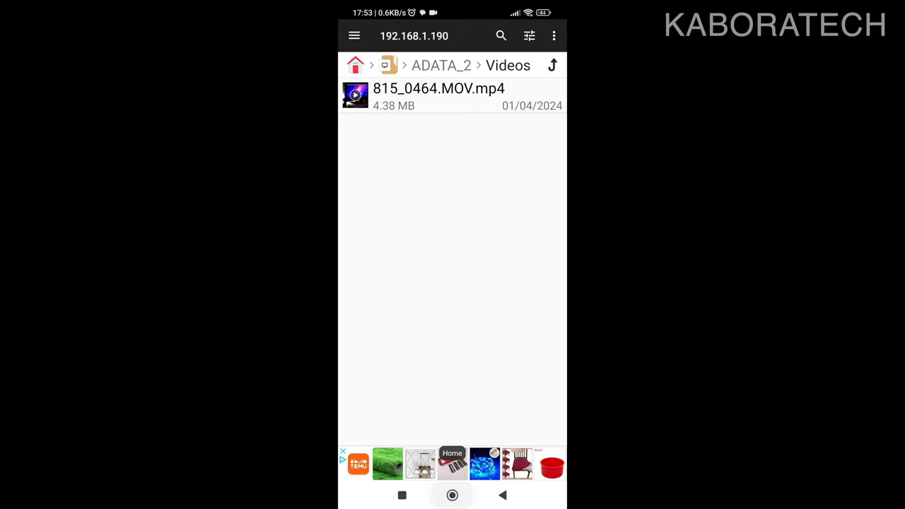
drag(495, 399, 375, 399)
drag(509, 396, 382, 398)
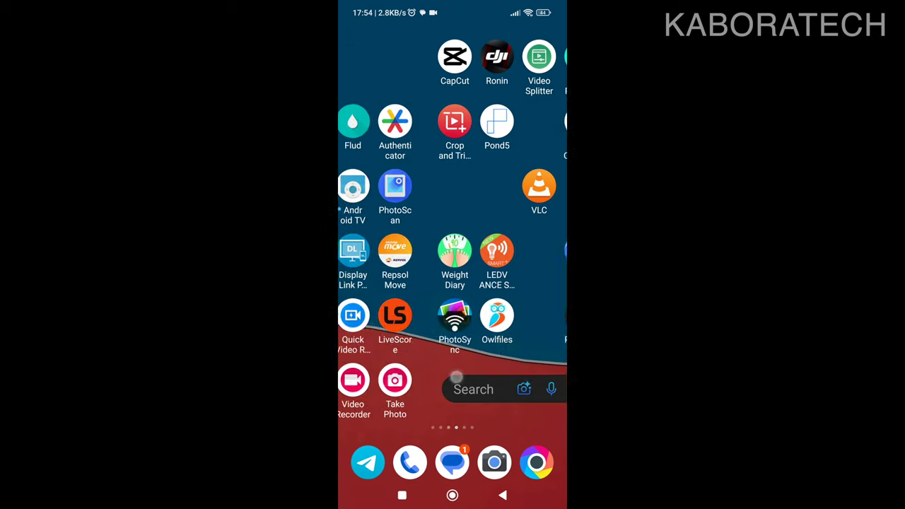
Step: Launch PhotoSync, send the new photos and videos to SMB, then cancel the transfer and return home
click(368, 315)
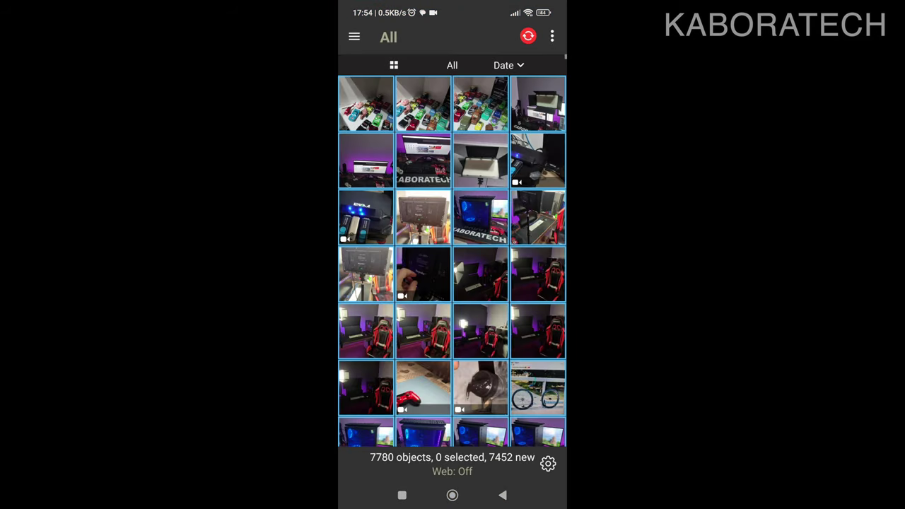
click(529, 35)
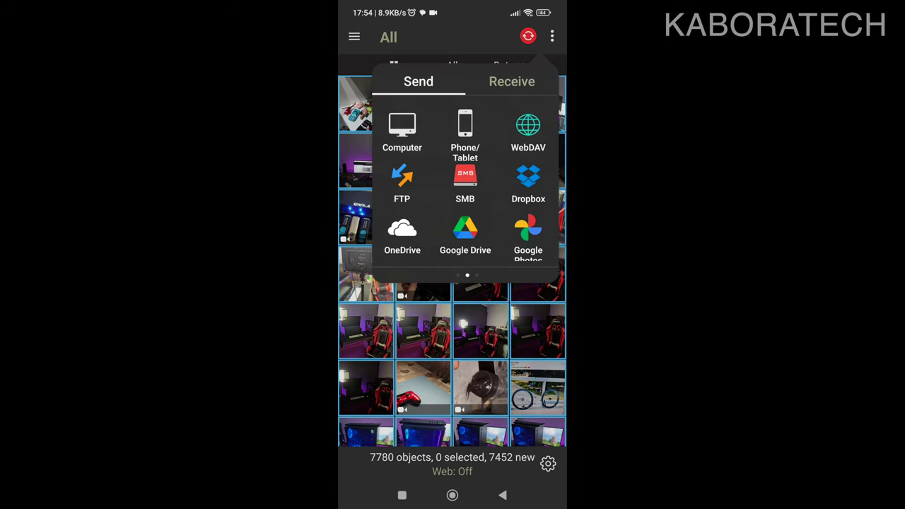
click(465, 179)
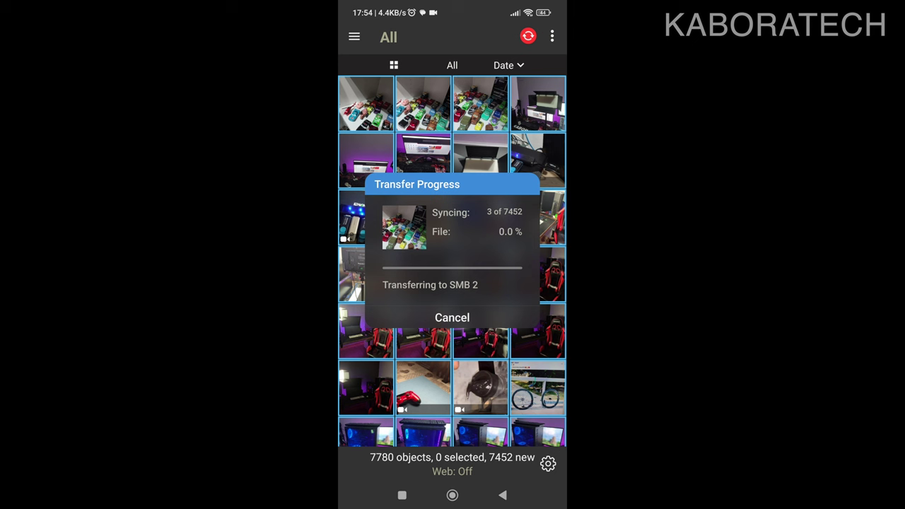
click(454, 316)
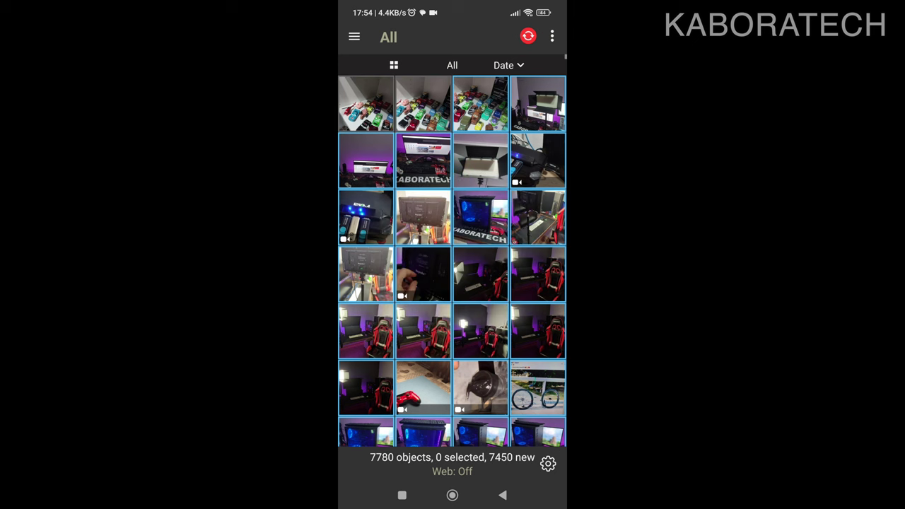
click(452, 496)
click(452, 496)
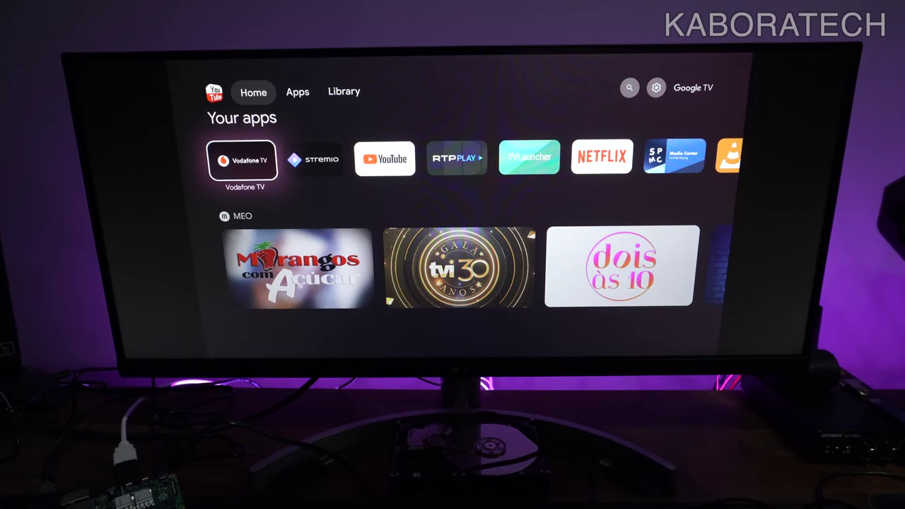
Step: Launch VLC on the TV and browse Local Network to the ROCKSTOR server's shares
key(Right)
key(Right)
key(Right)
key(Right)
key(Right)
key(Right)
key(Right)
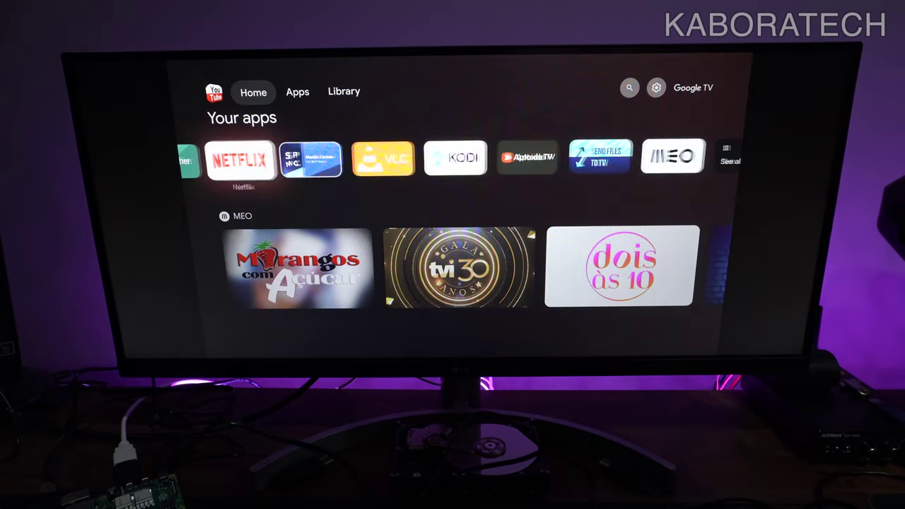
key(Return)
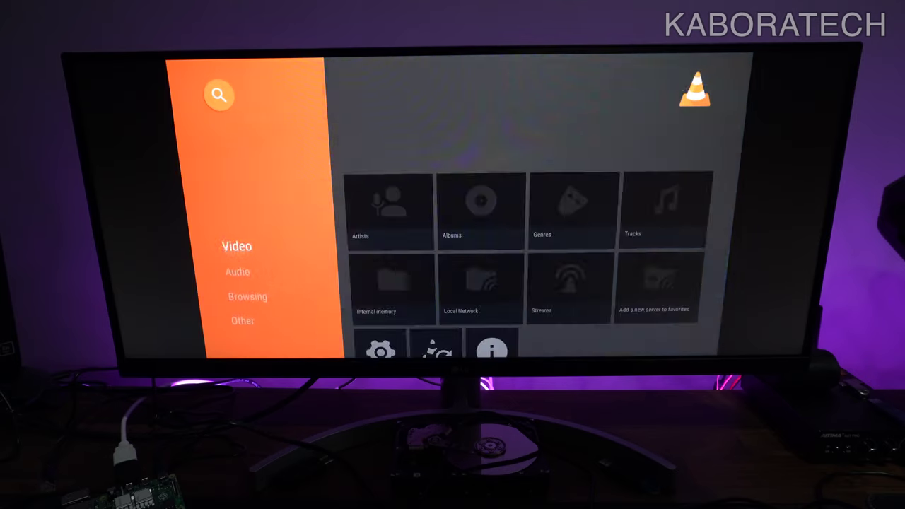
key(Down)
key(Down)
key(Down)
key(Down)
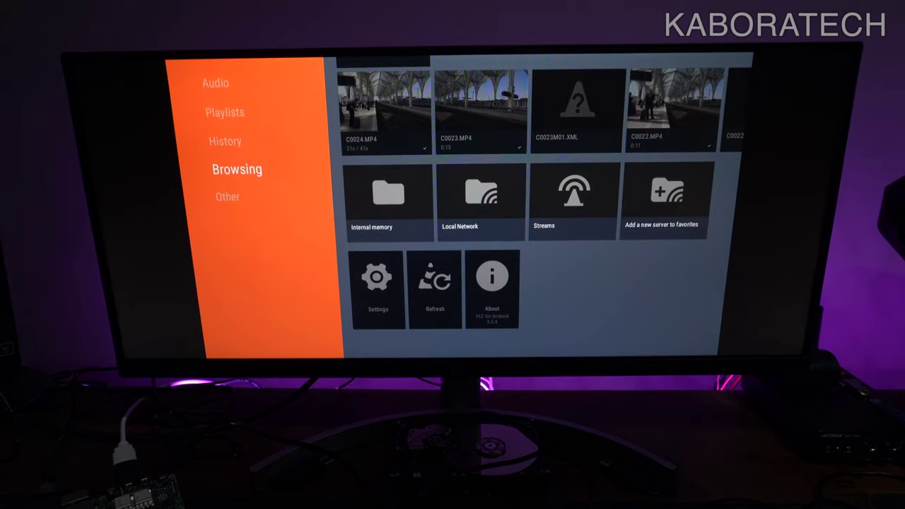
key(Right)
key(Right)
key(Return)
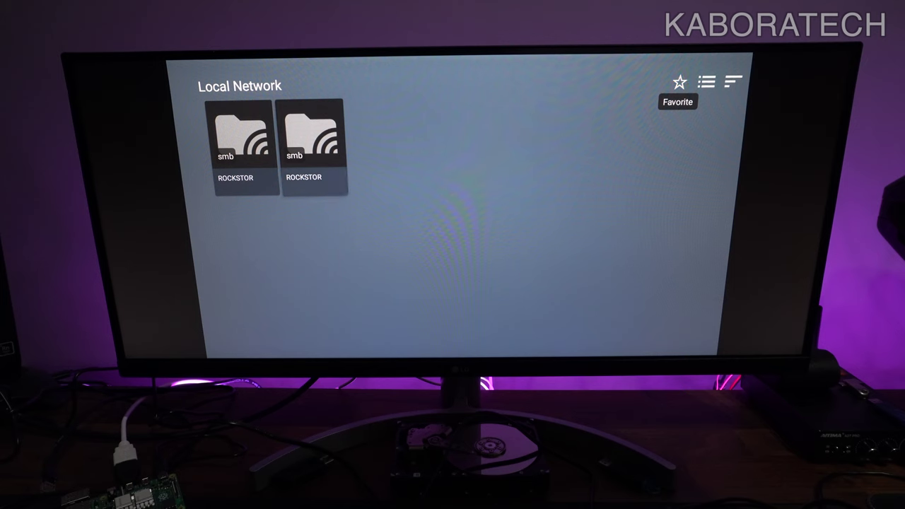
key(Return)
Step: Look through the ROCKSTOR shares (SD64, ADATA_2, ADATA_64) and open the HP64 share
key(Right)
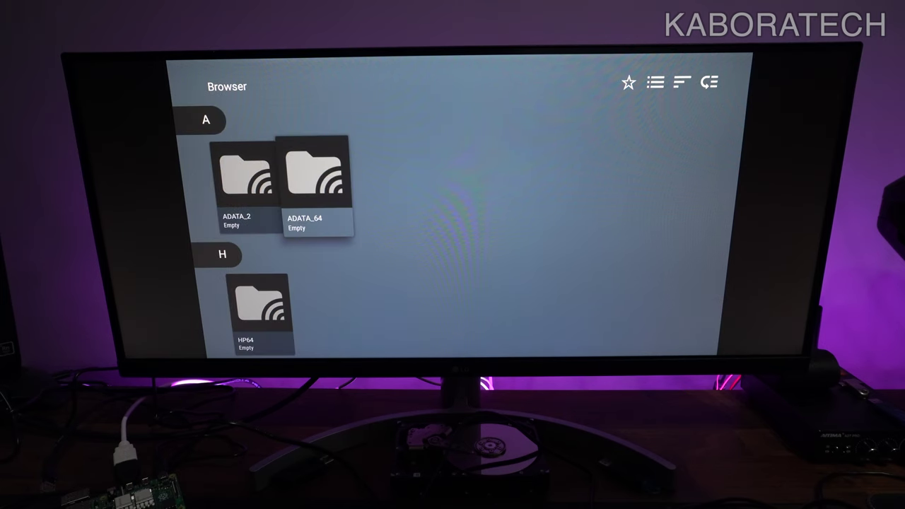
key(Down)
key(Down)
key(Right)
key(Right)
key(Right)
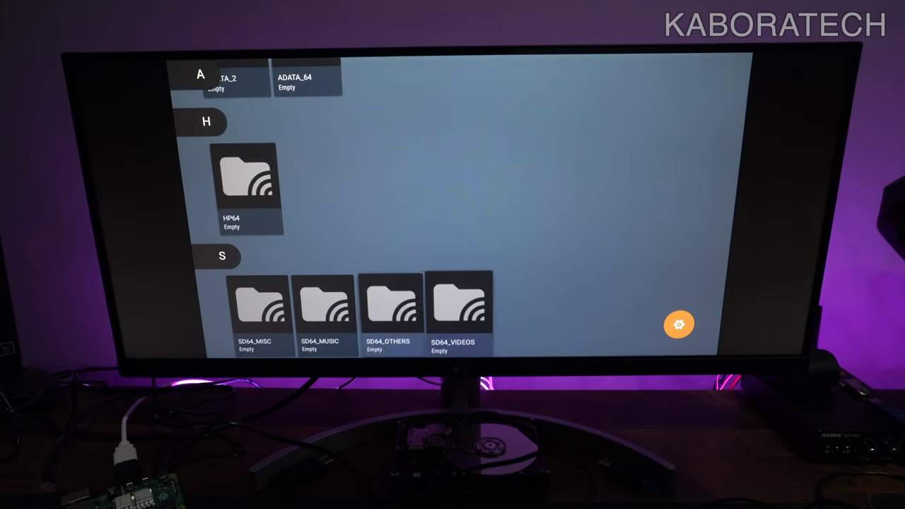
key(Left)
key(Left)
key(Left)
key(Up)
key(Up)
key(Right)
key(Left)
key(Right)
key(Left)
key(Down)
key(Return)
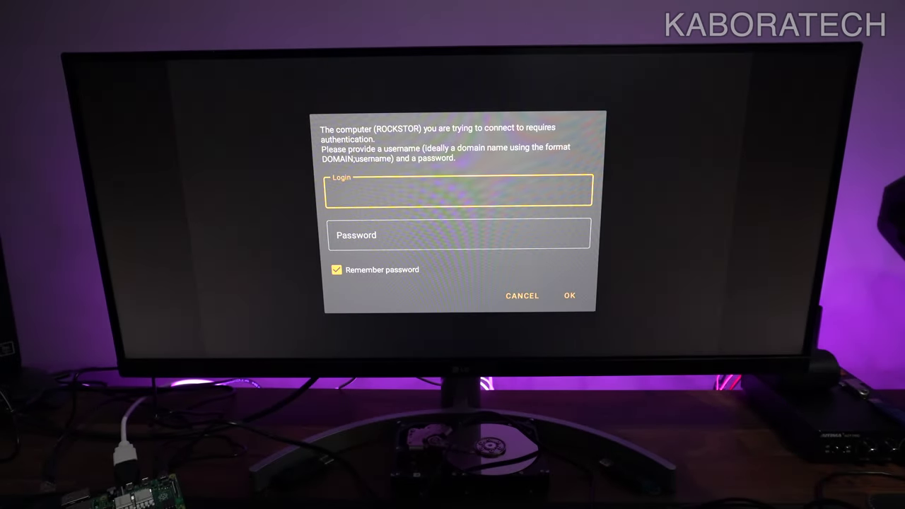
Step: Enter the login name and password for HP64 and confirm with OK to connect
key(Return)
text(q)
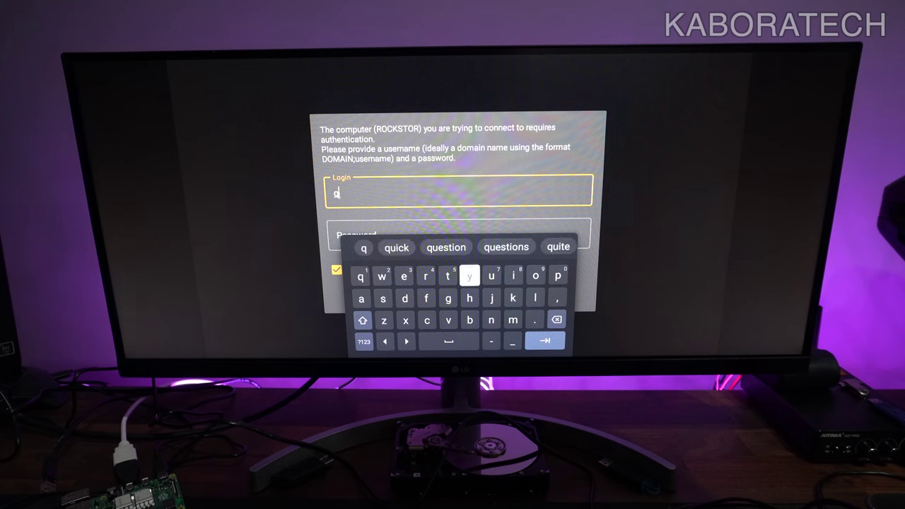
key(BackSpace)
text(luis)
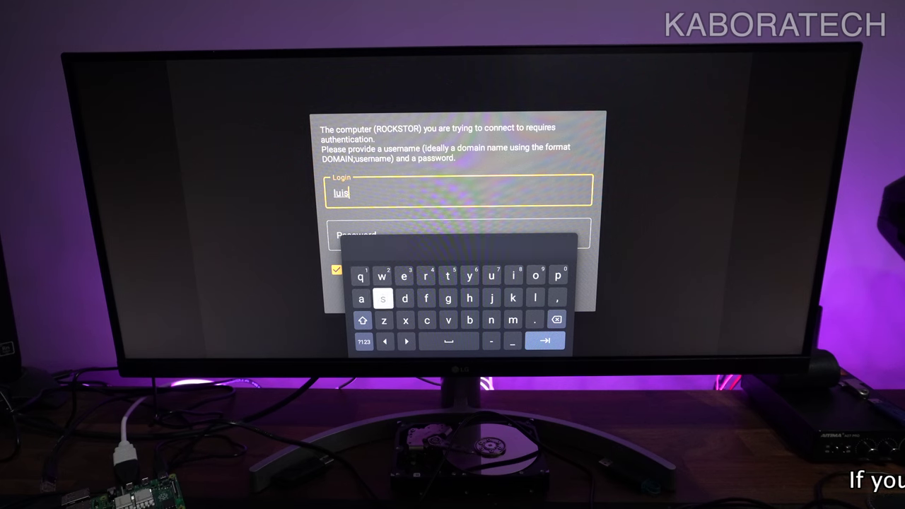
key(Tab)
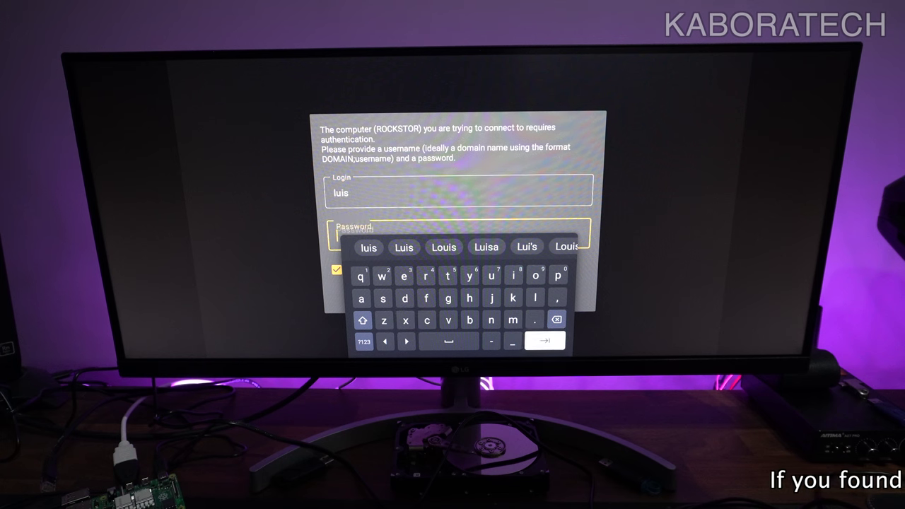
key(Down)
key(Down)
key(Return)
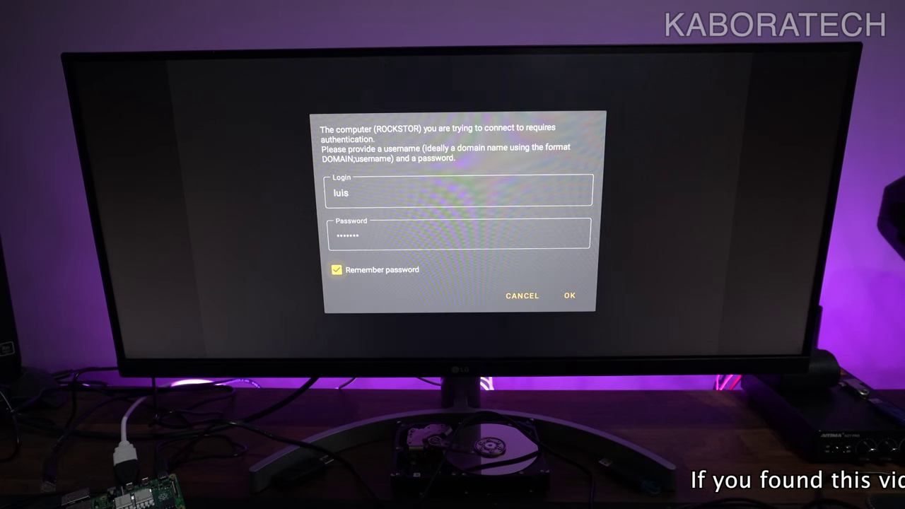
key(Return)
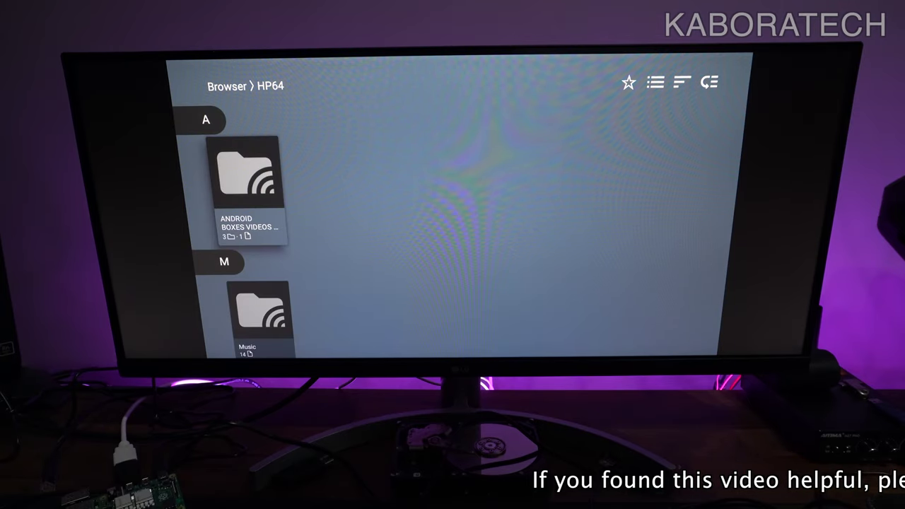
Step: Open the HP64 Music folder, browse its files, then go back to the folder list
key(Down)
key(Return)
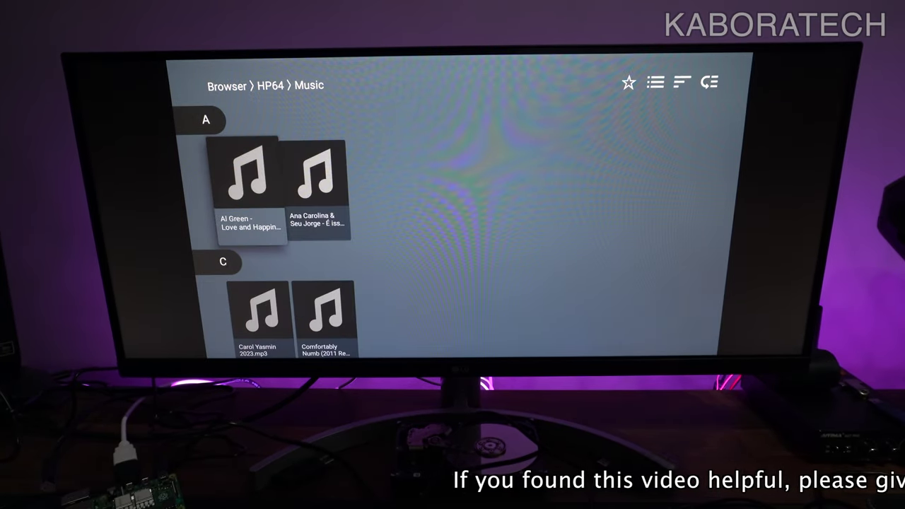
key(Down)
key(Down)
key(Down)
key(Down)
key(Escape)
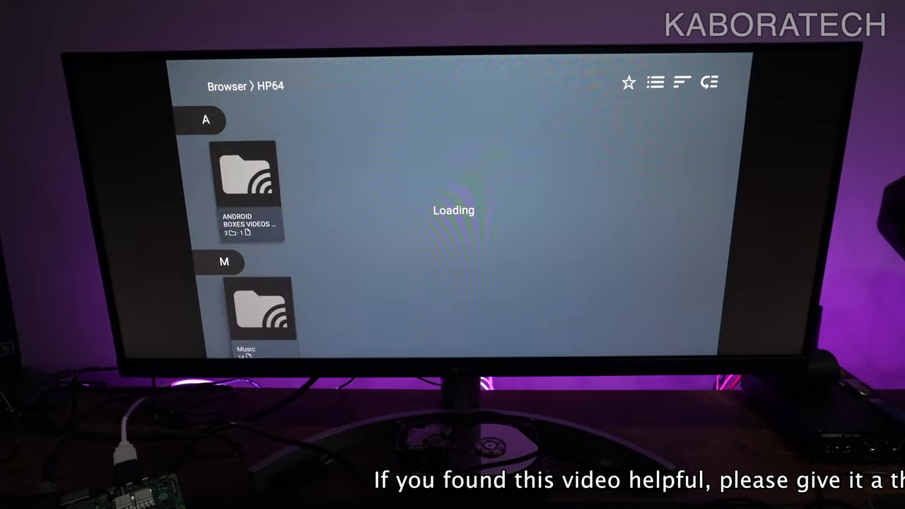
Step: Open ANDROID BOXES VIDEOS 4 TESTING and play the tos-4096x1720-tiles.mkv test movie
key(Return)
key(Down)
key(Down)
key(Down)
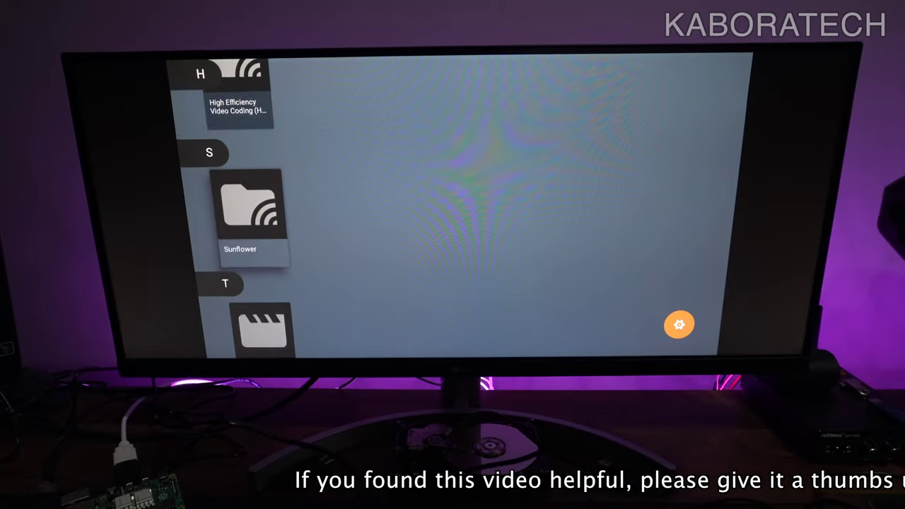
key(Return)
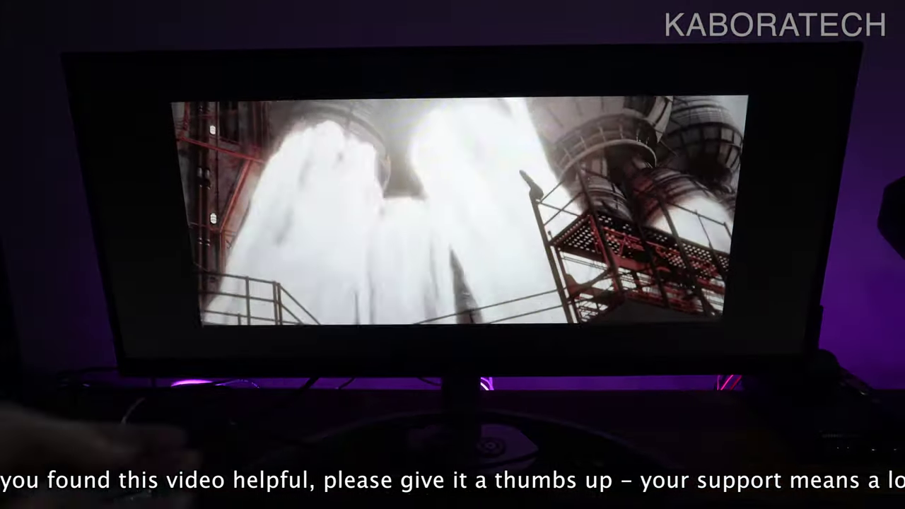
Step: Pause playback, then launch Kodi from the TV home screen and enter its Videos section
key(Down)
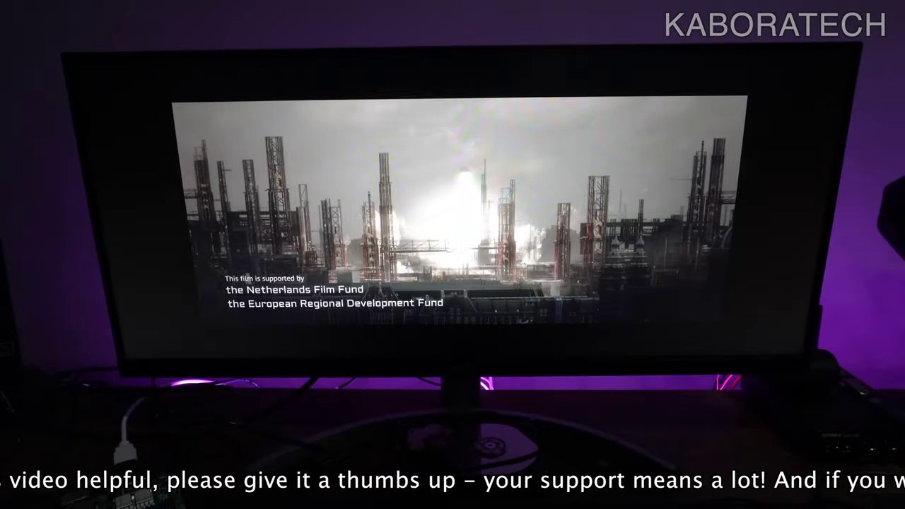
key(Return)
key(Right)
key(Right)
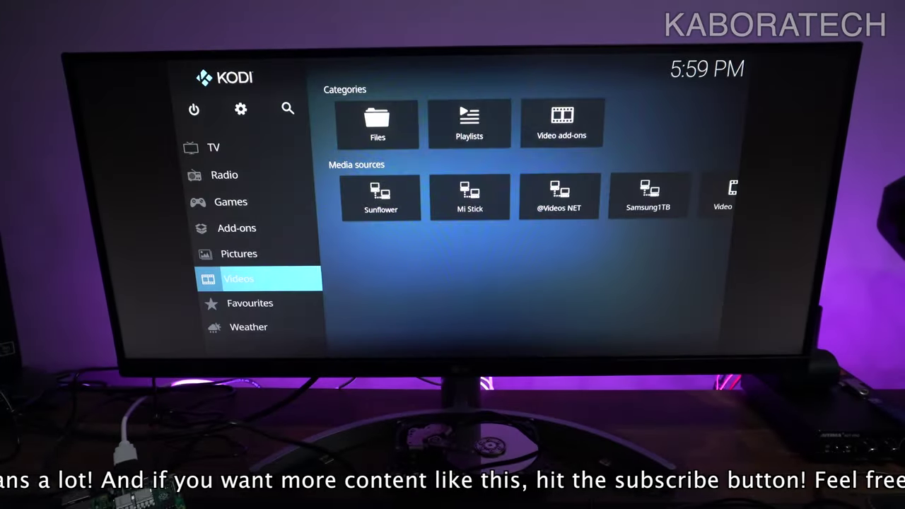
key(Down)
key(Down)
key(Down)
key(Down)
key(Down)
key(Down)
key(Down)
key(Down)
key(Down)
key(Down)
key(Right)
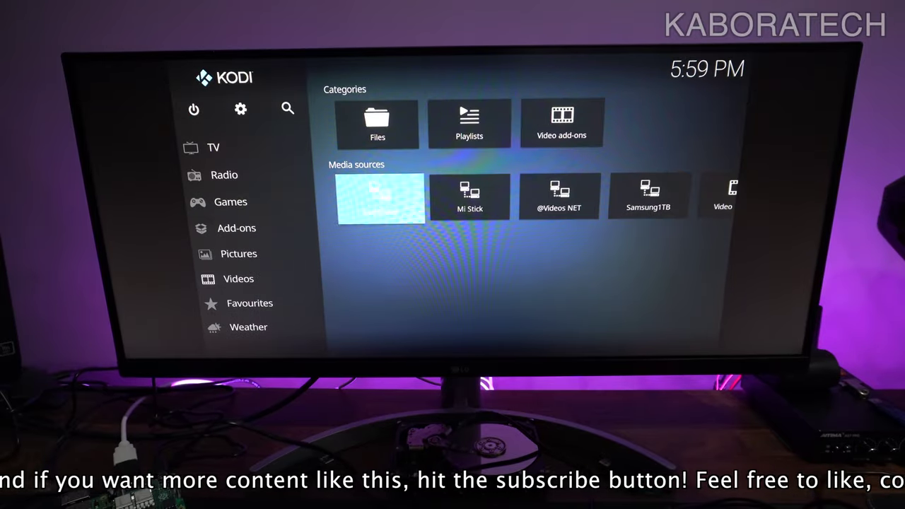